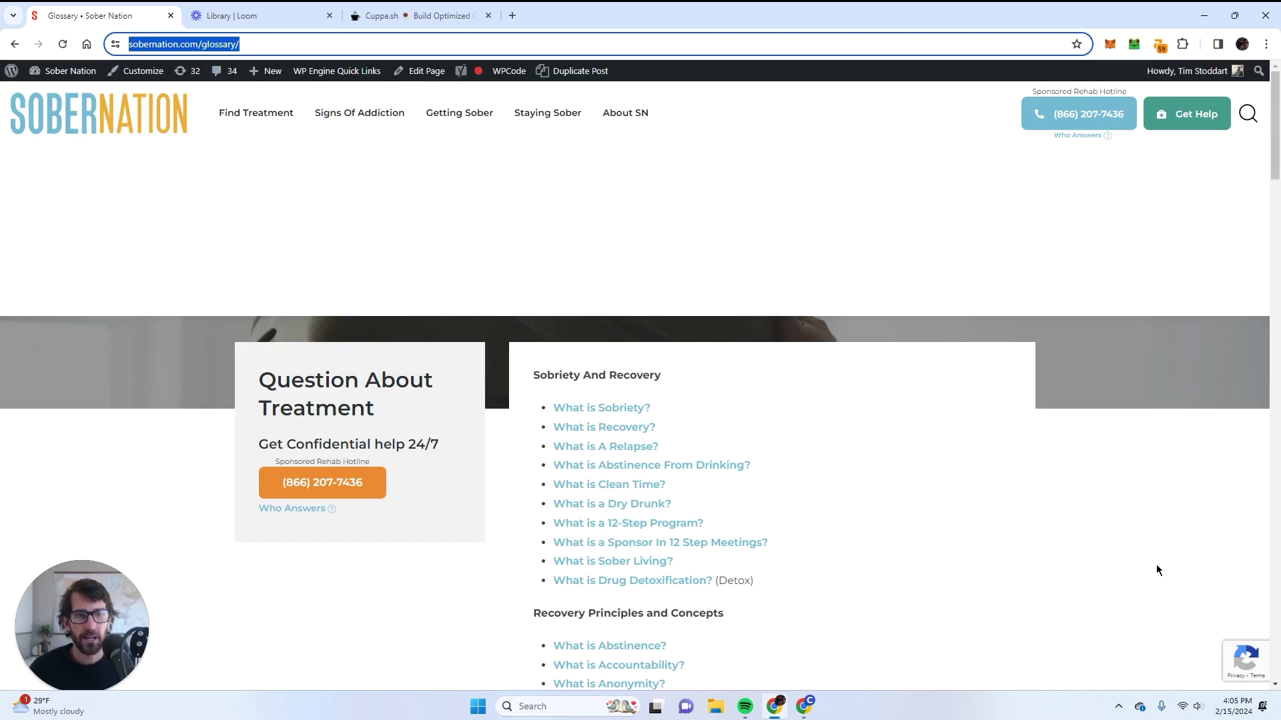
Step: Look through the Sober Nation glossary page and its categories of linked recovery and treatment questions
click(1155, 564)
click(1136, 174)
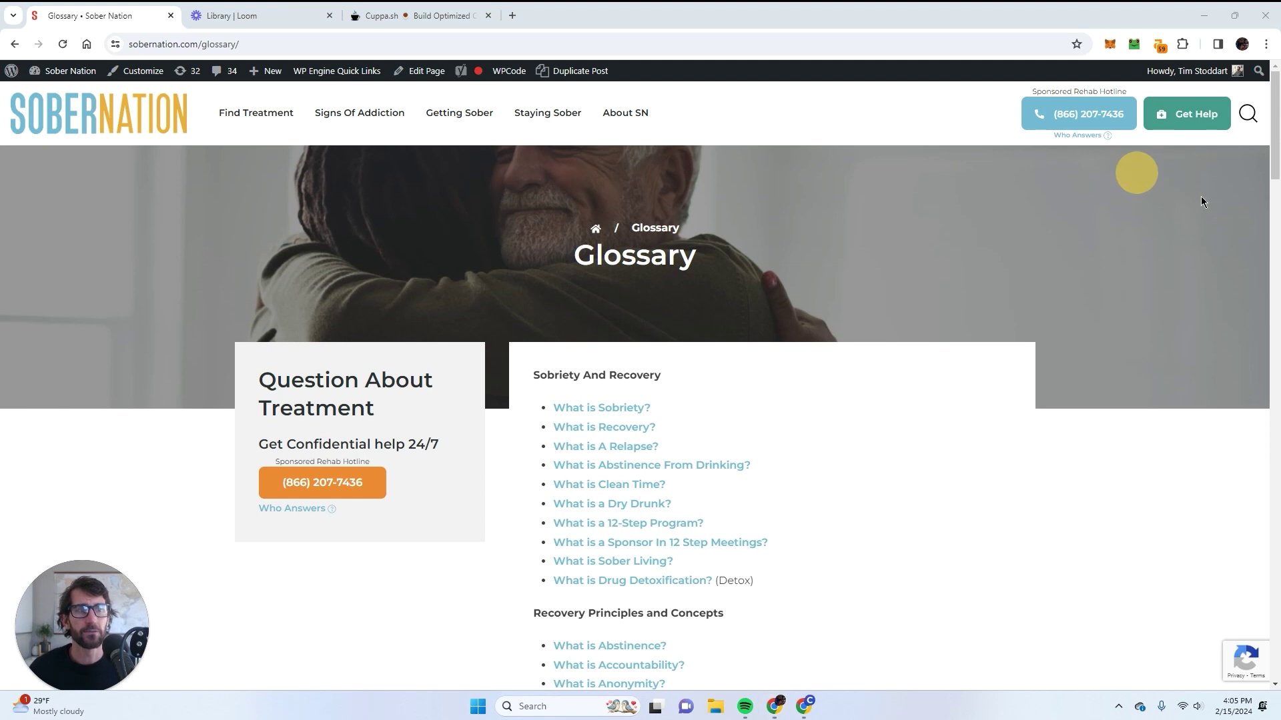
click(1227, 189)
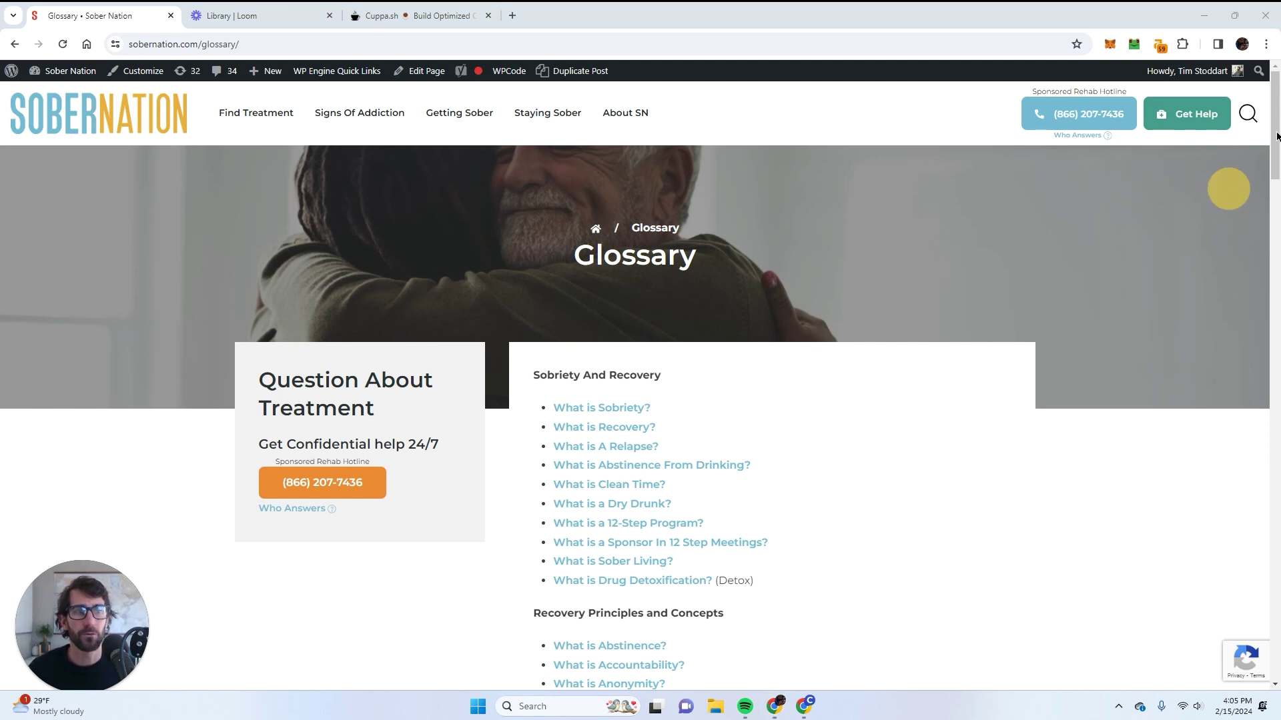
scroll(785, 391, down, 3)
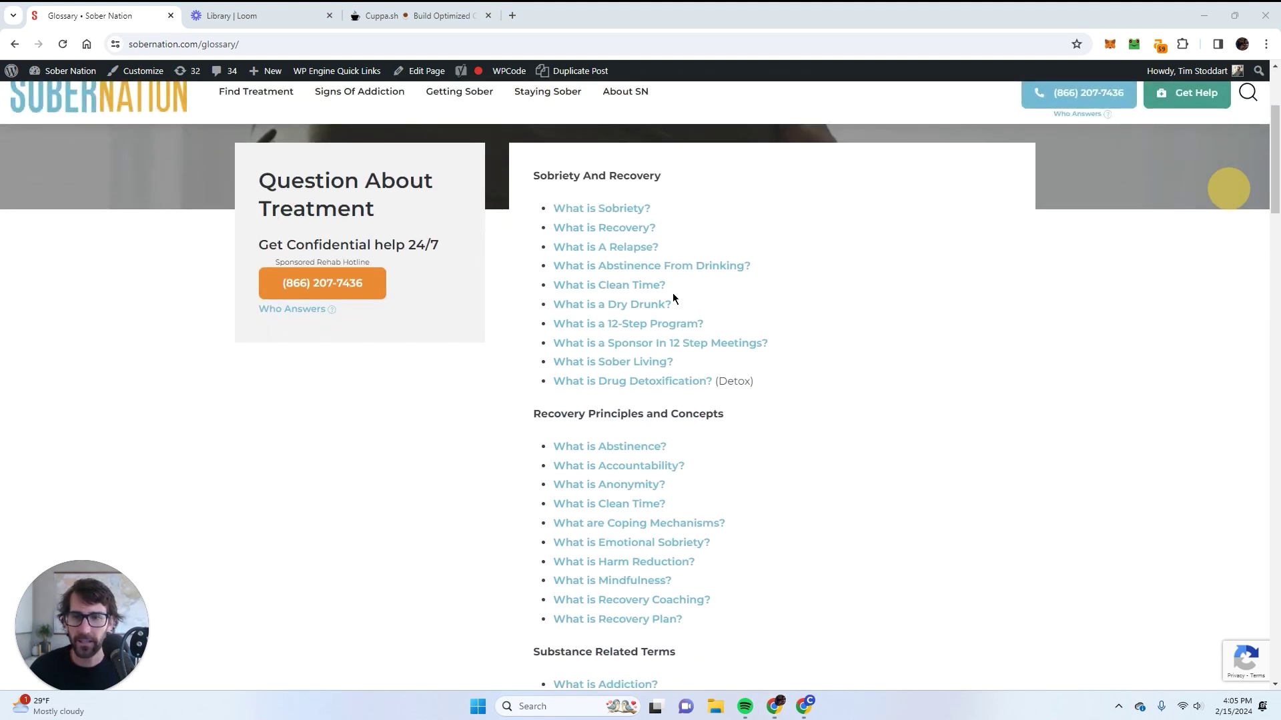
scroll(672, 295, up, 3)
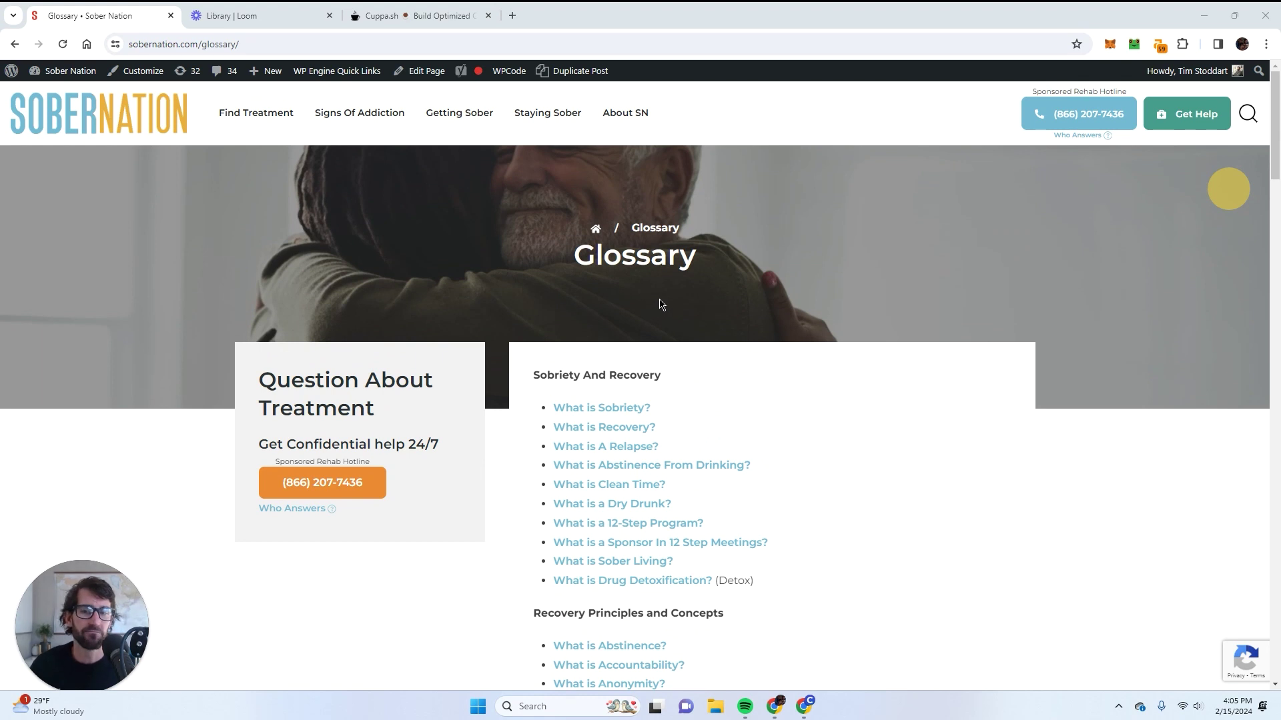
scroll(766, 334, down, 12)
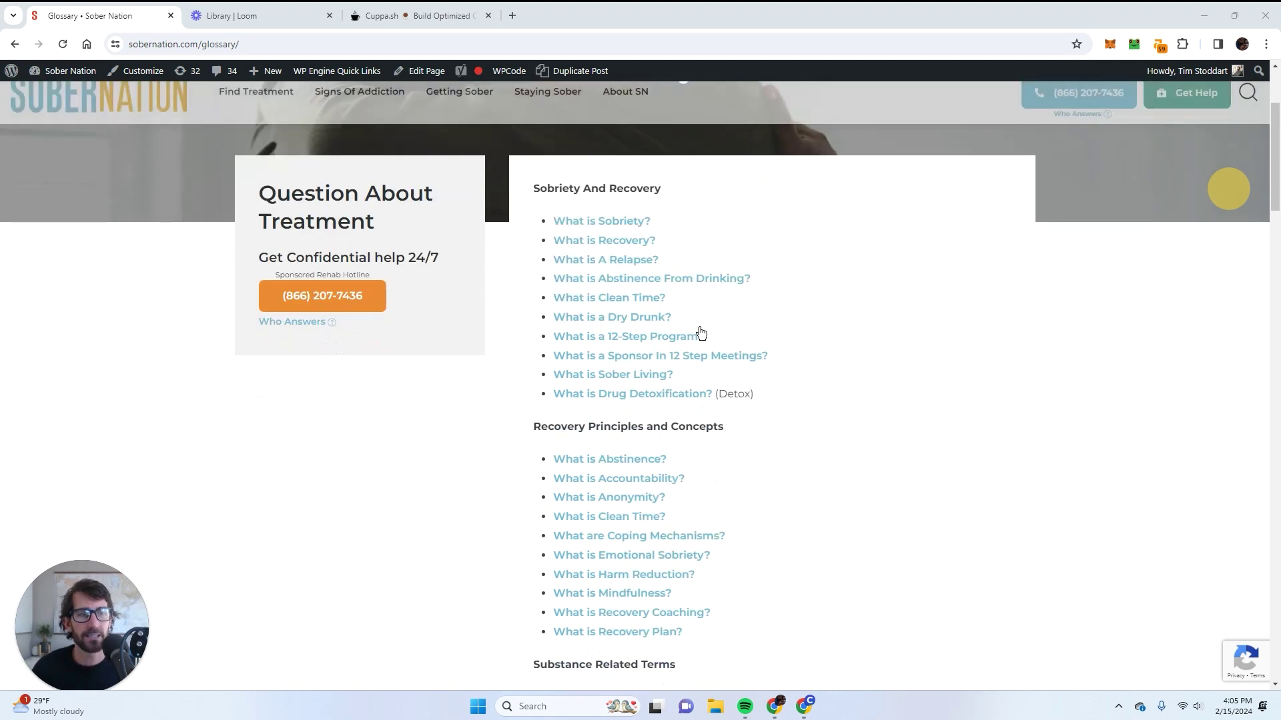
scroll(823, 349, down, 10)
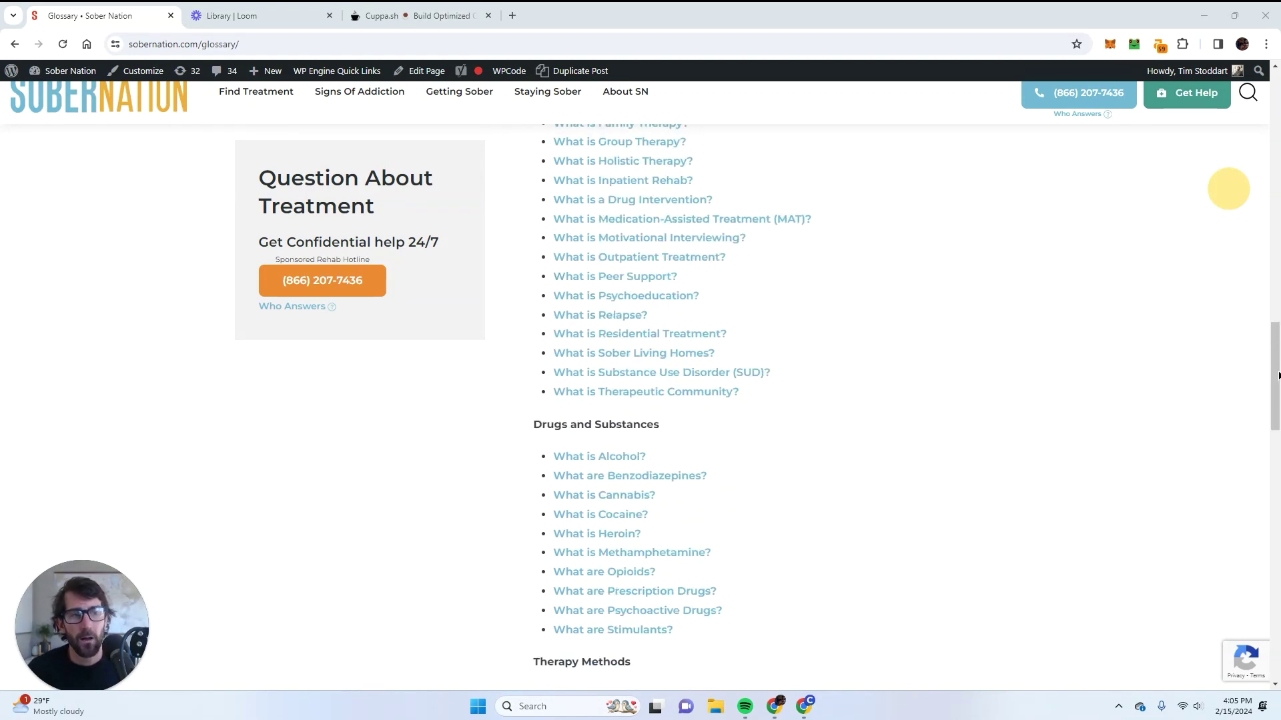
drag(1278, 376, 1250, 77)
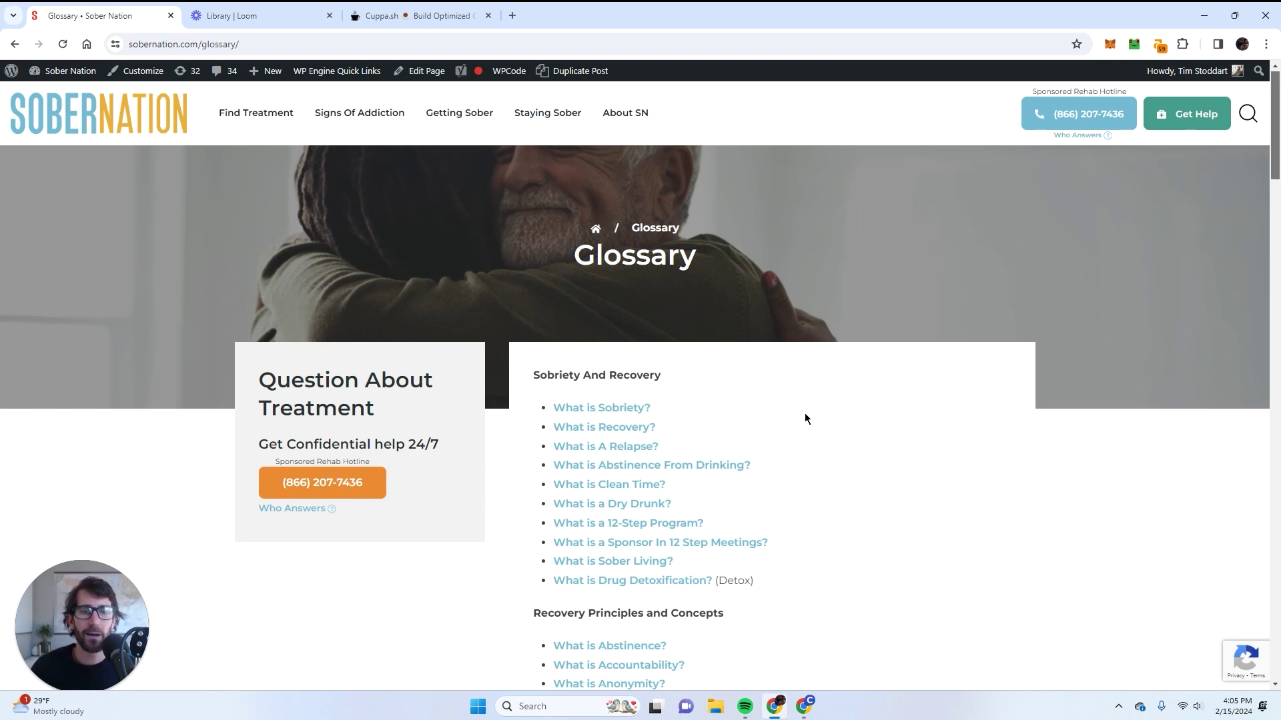
scroll(671, 263, down, 4)
scroll(709, 357, up, 2)
scroll(701, 364, up, 2)
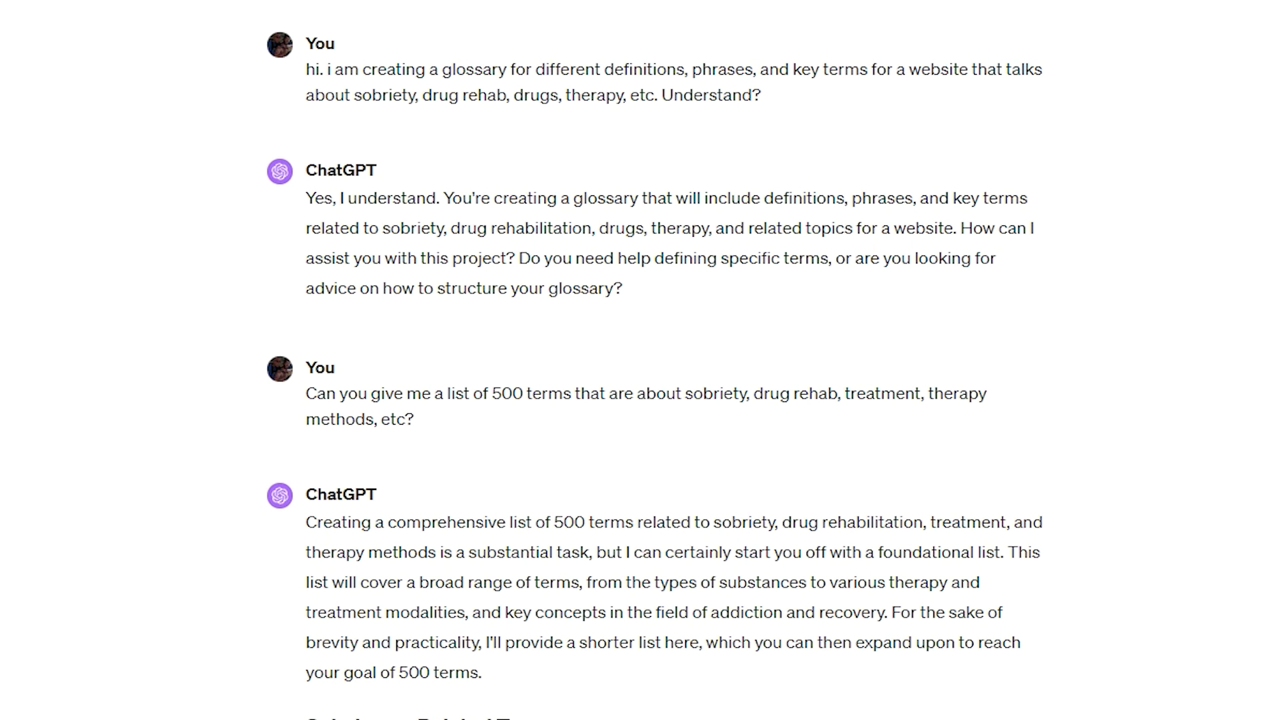
Step: Review the ChatGPT prompts introducing the glossary and requesting 500 sobriety terms, along with the categorized term list
drag(310, 79, 774, 110)
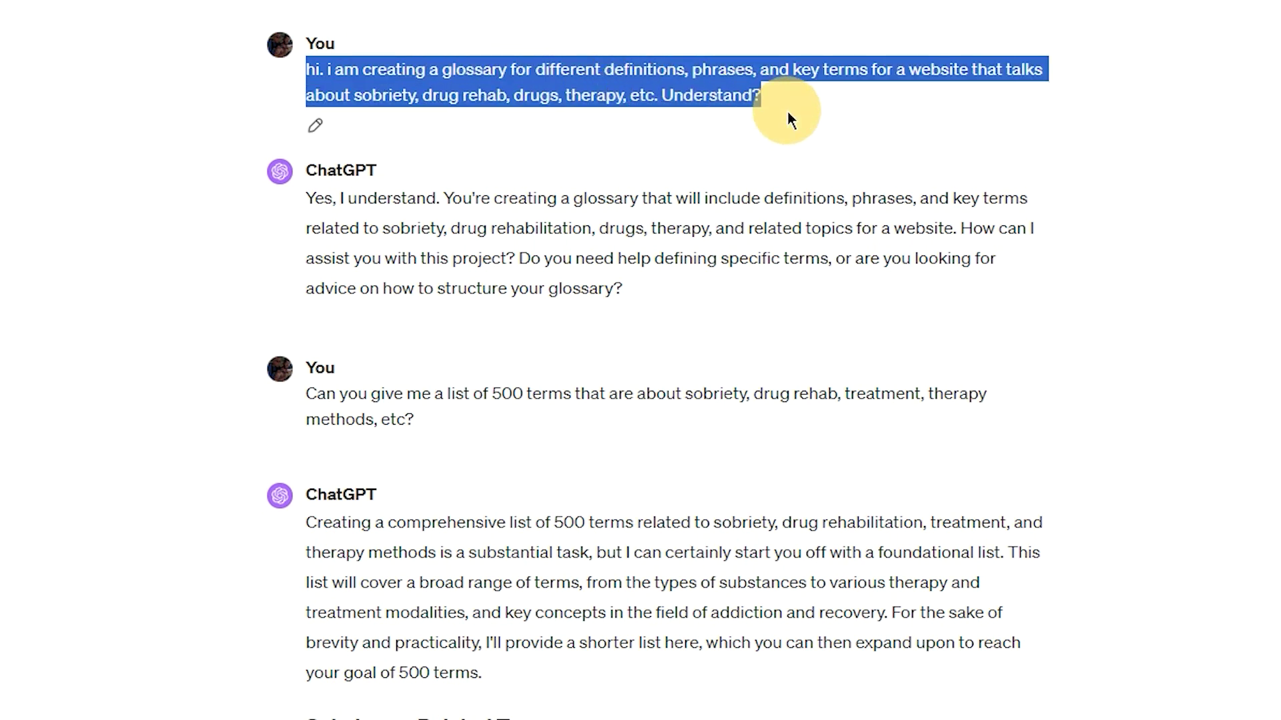
click(958, 70)
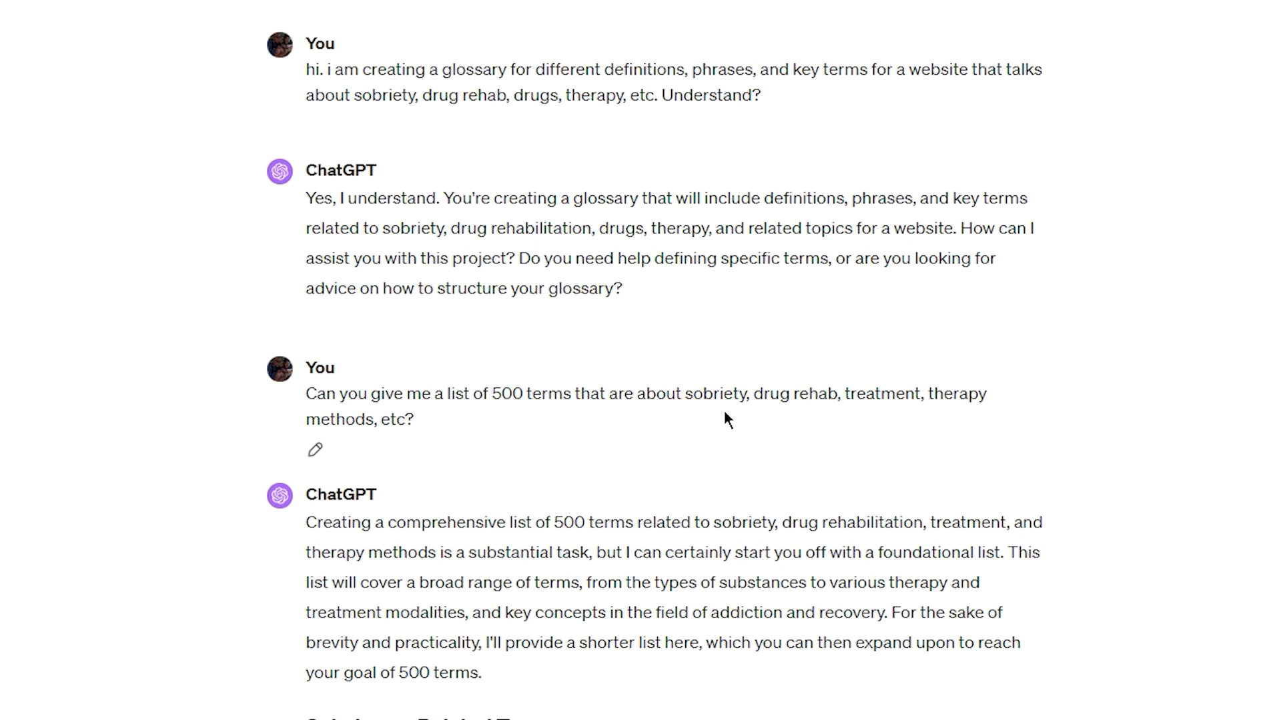
scroll(974, 419, down, 2)
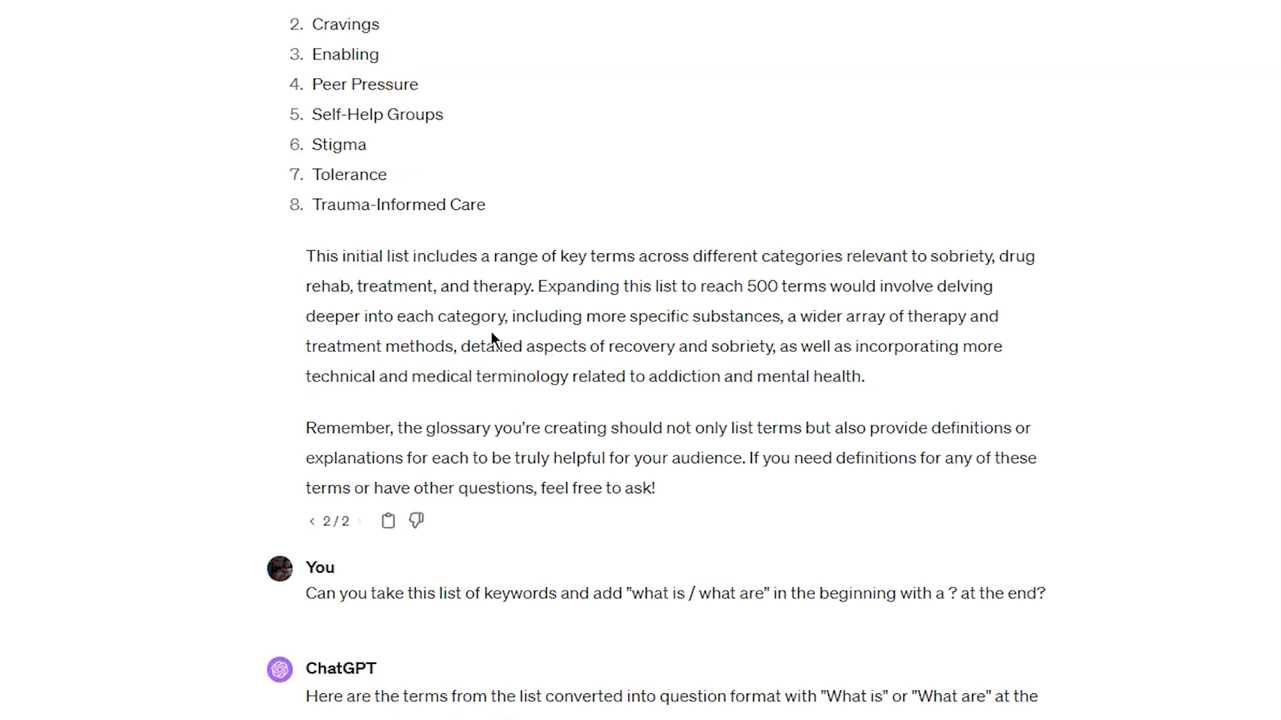
scroll(514, 360, up, 6)
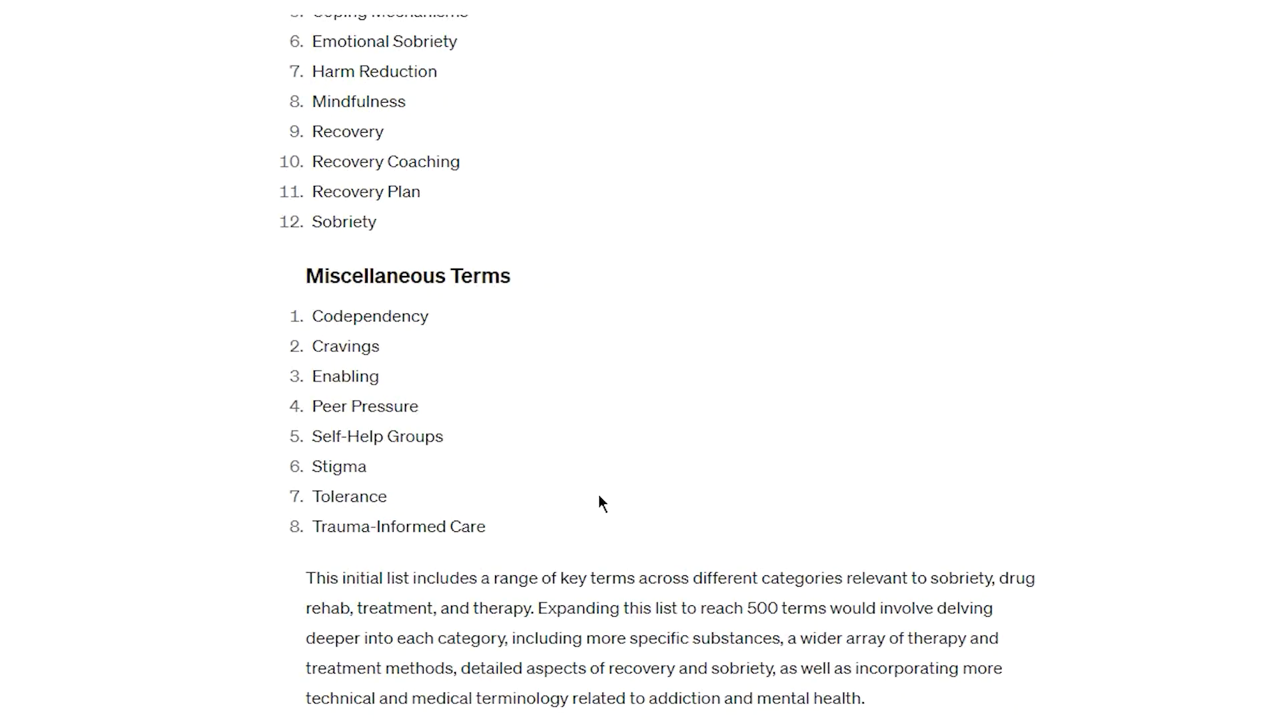
scroll(598, 503, down, 5)
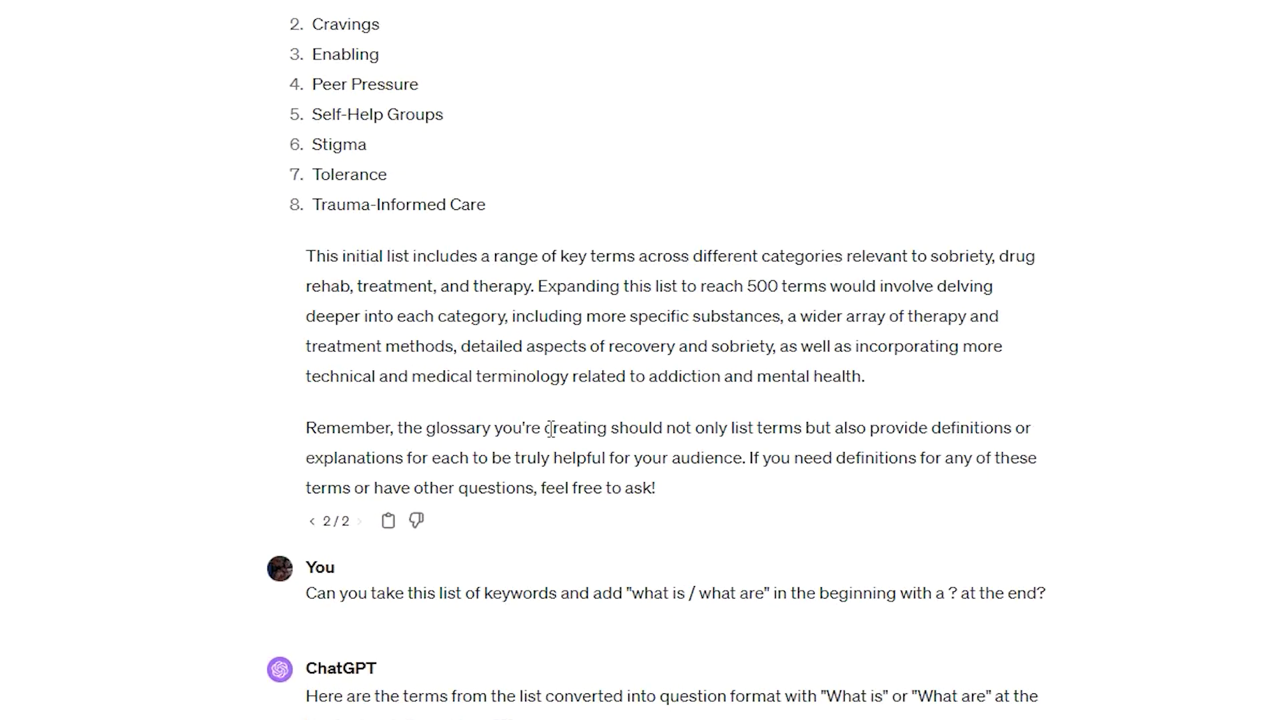
scroll(507, 374, up, 3)
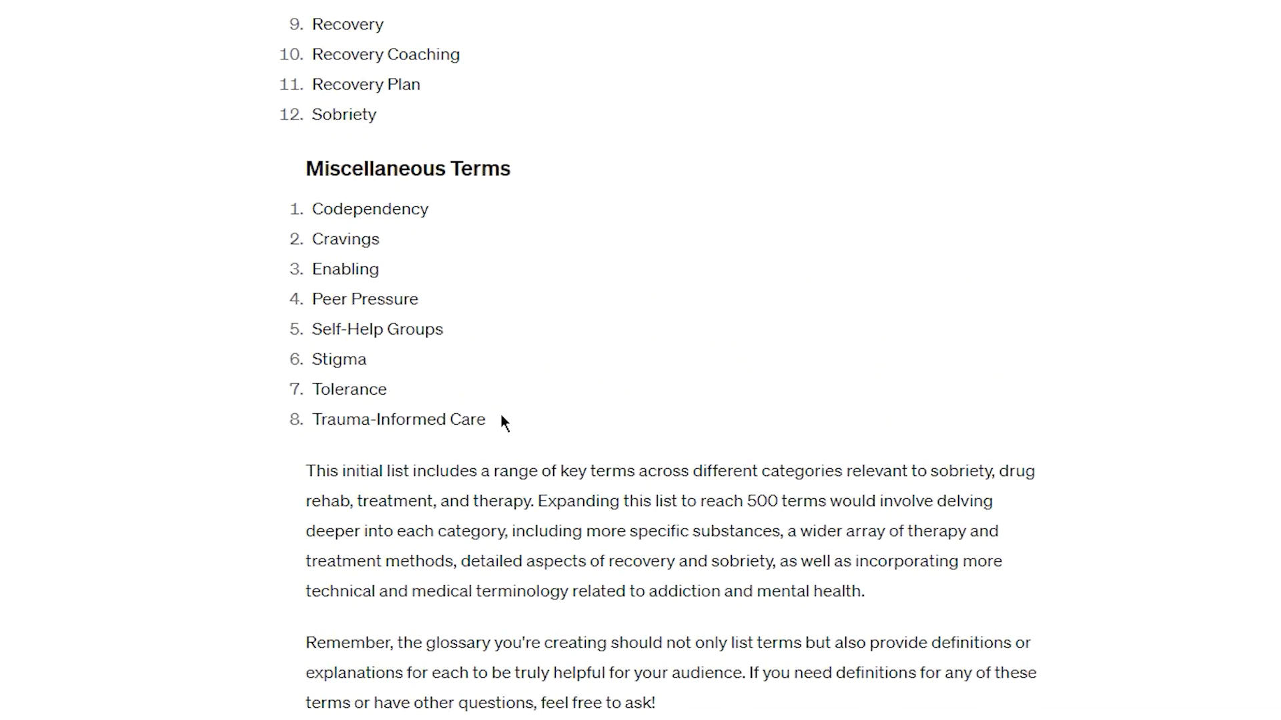
scroll(501, 420, down, 10)
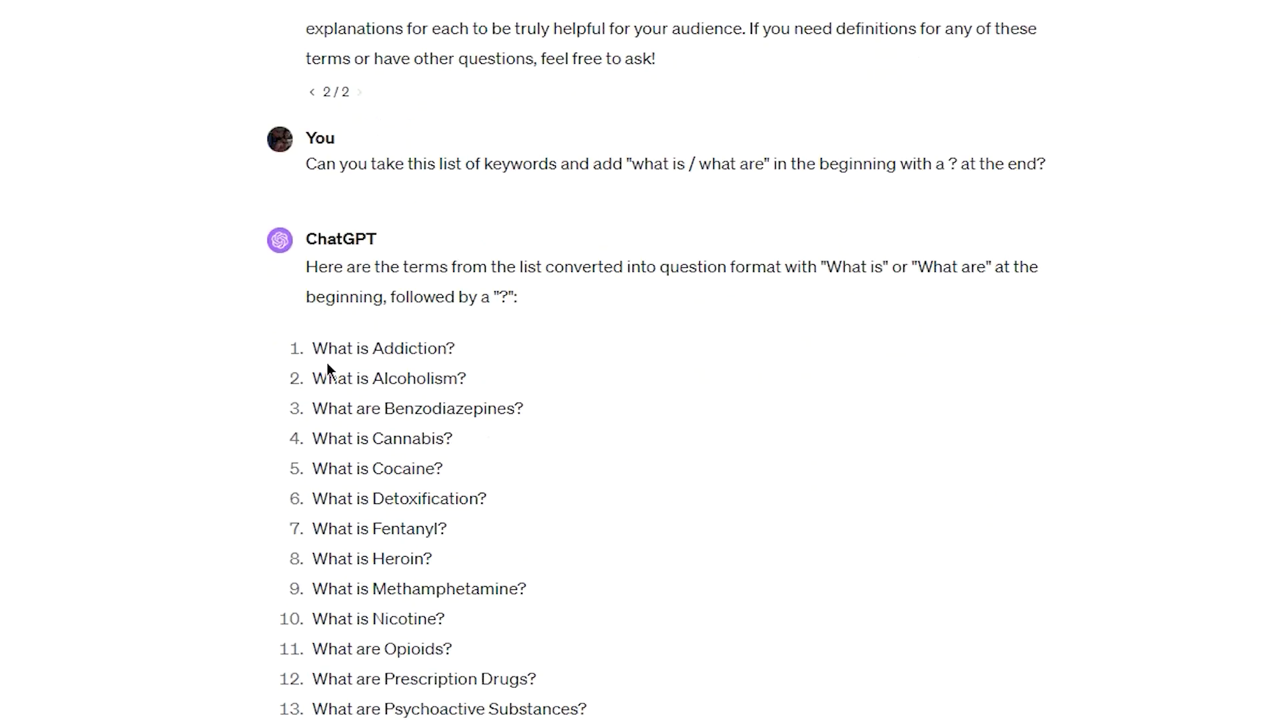
Step: Compare the "What is / What are" question list with the original Substance-Related Terms list in the conversation
drag(312, 351, 645, 378)
scroll(334, 400, down, 15)
scroll(526, 393, down, 5)
scroll(646, 379, down, 3)
click(707, 264)
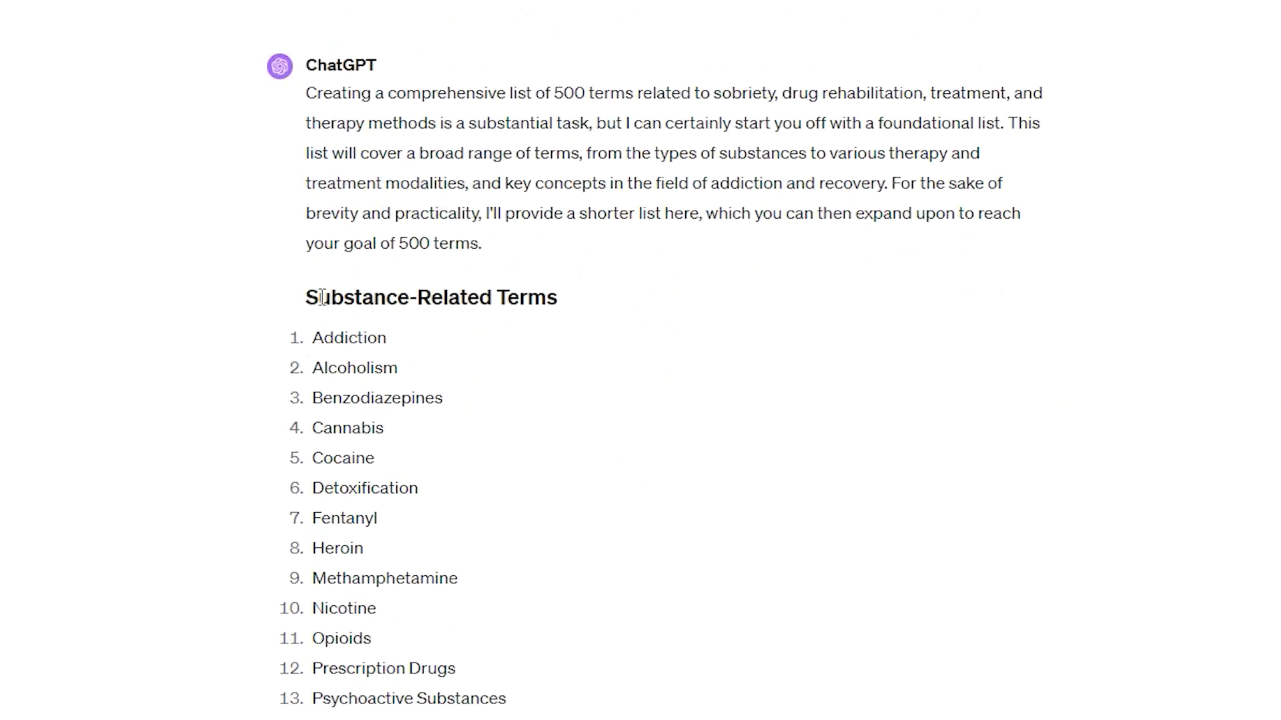
drag(305, 294, 554, 714)
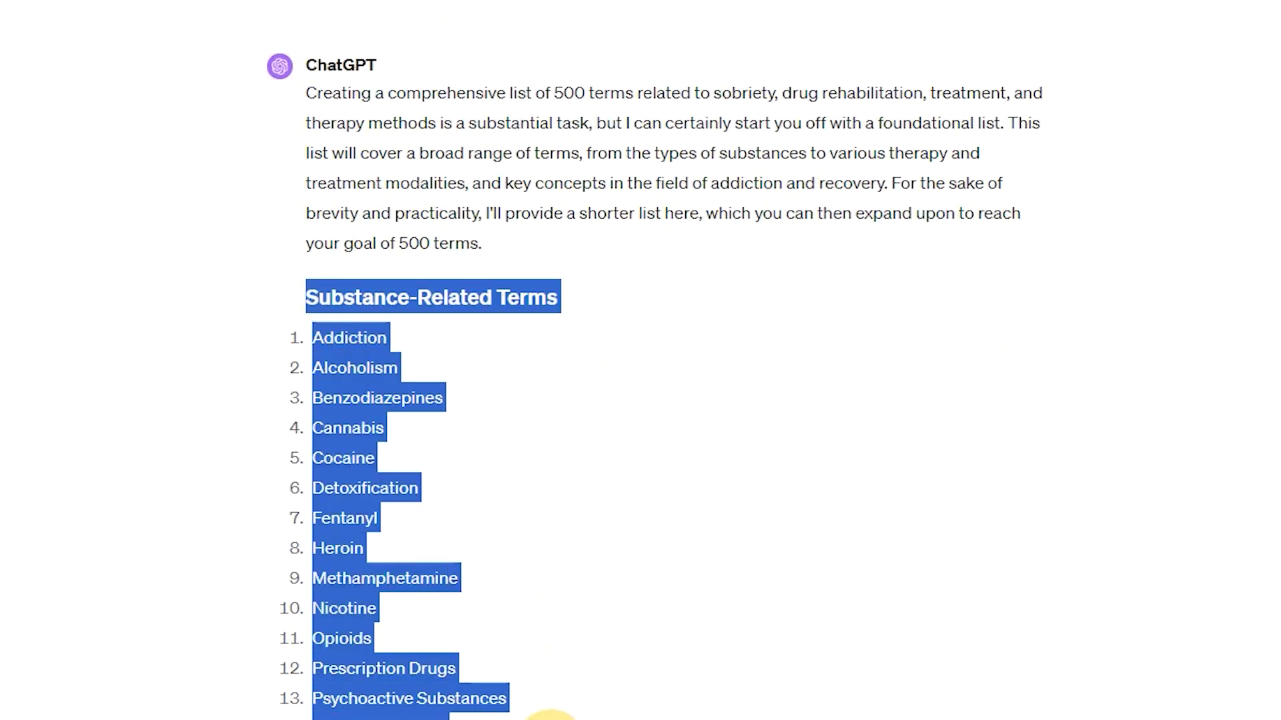
click(641, 619)
Step: Examine the keyword batches reformatted as questions, highlighting the spelled-out HIPAA name in the legal and policy list
scroll(640, 600, down, 20)
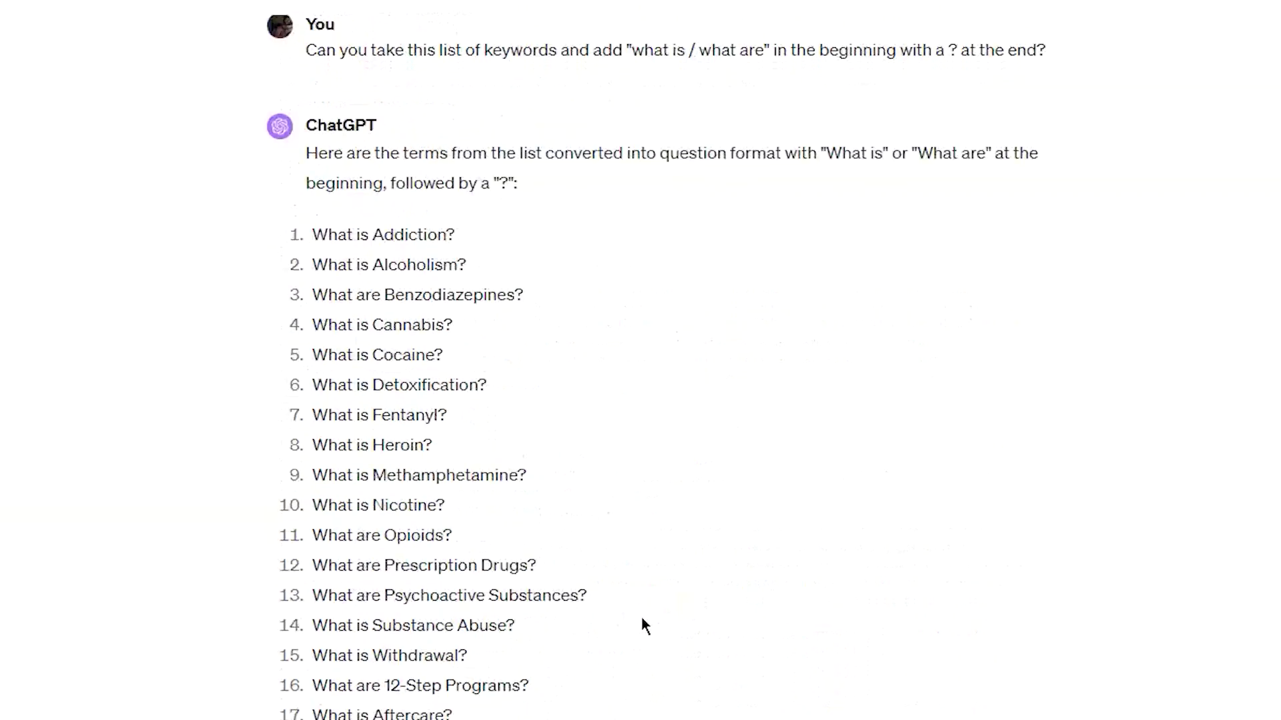
scroll(634, 553, up, 3)
scroll(509, 486, down, 20)
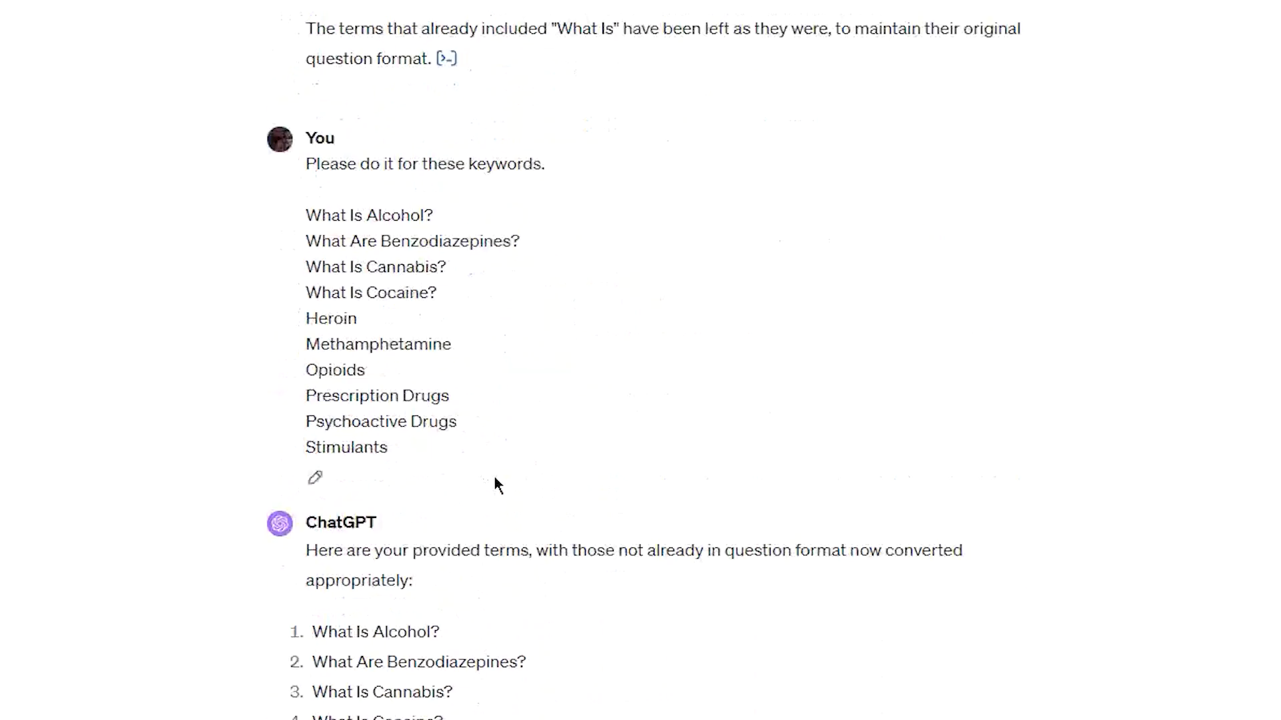
scroll(494, 500, down, 20)
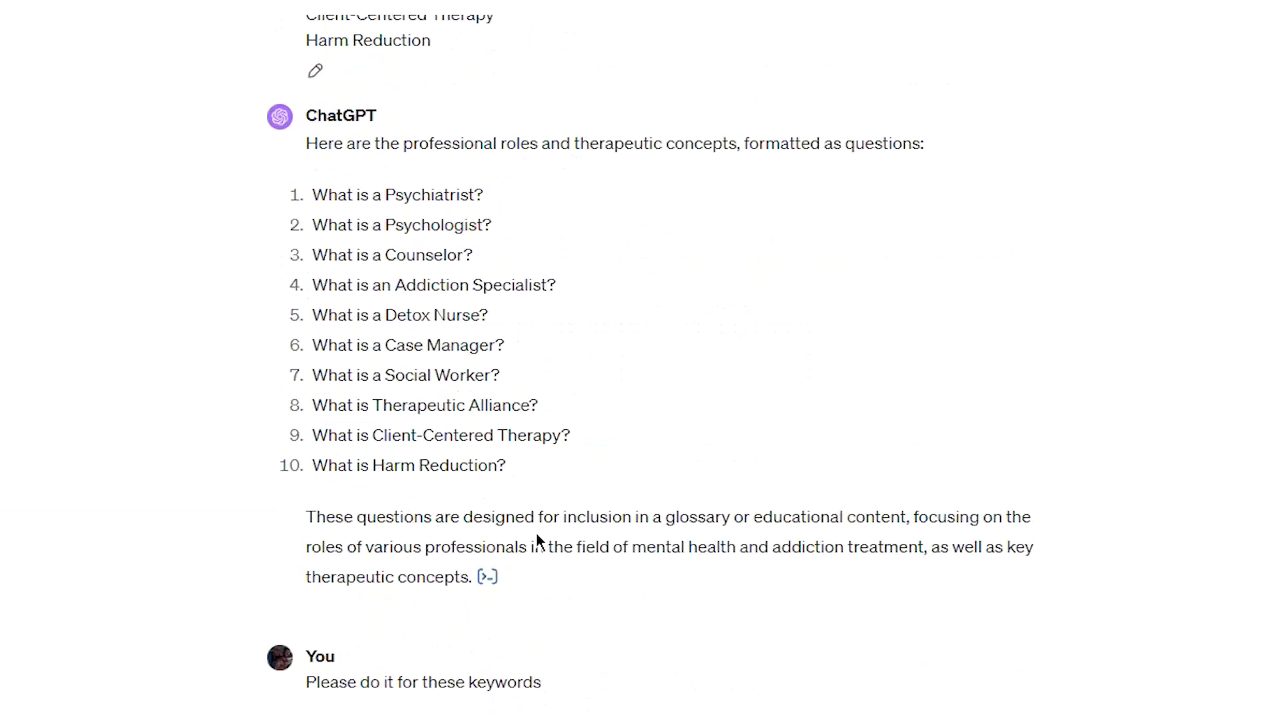
scroll(600, 534, down, 10)
scroll(509, 468, down, 8)
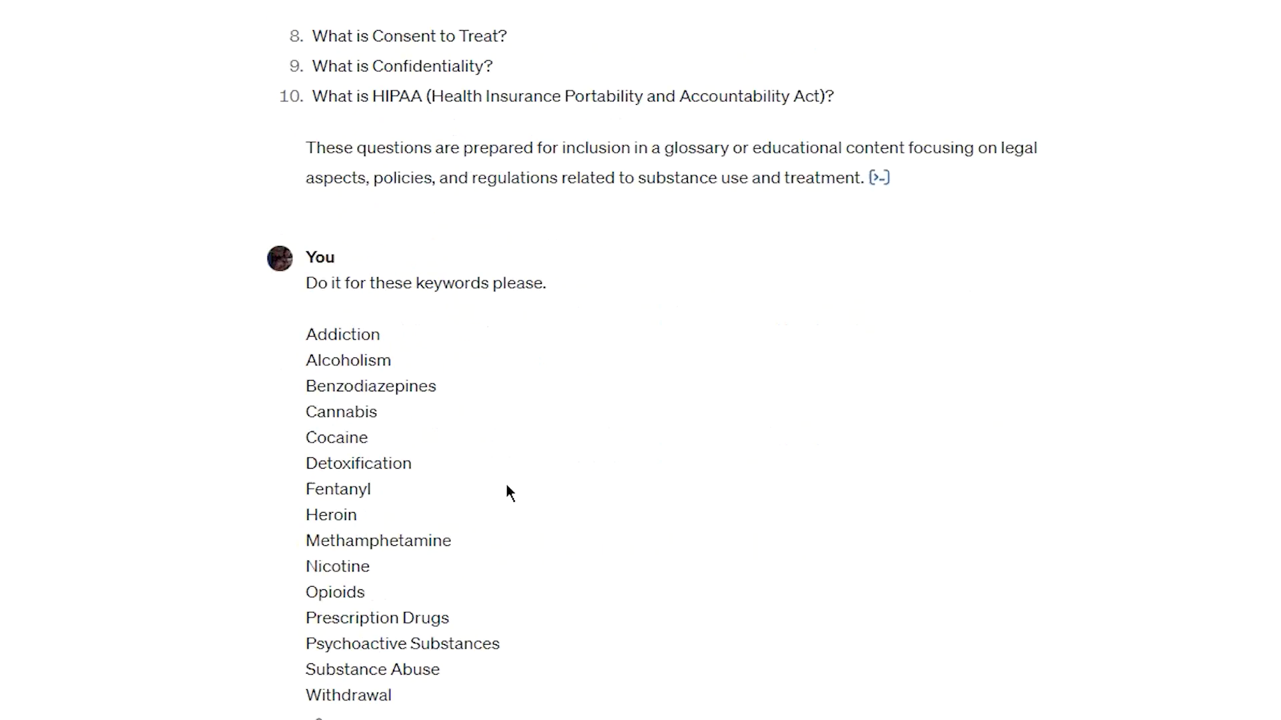
scroll(513, 487, up, 10)
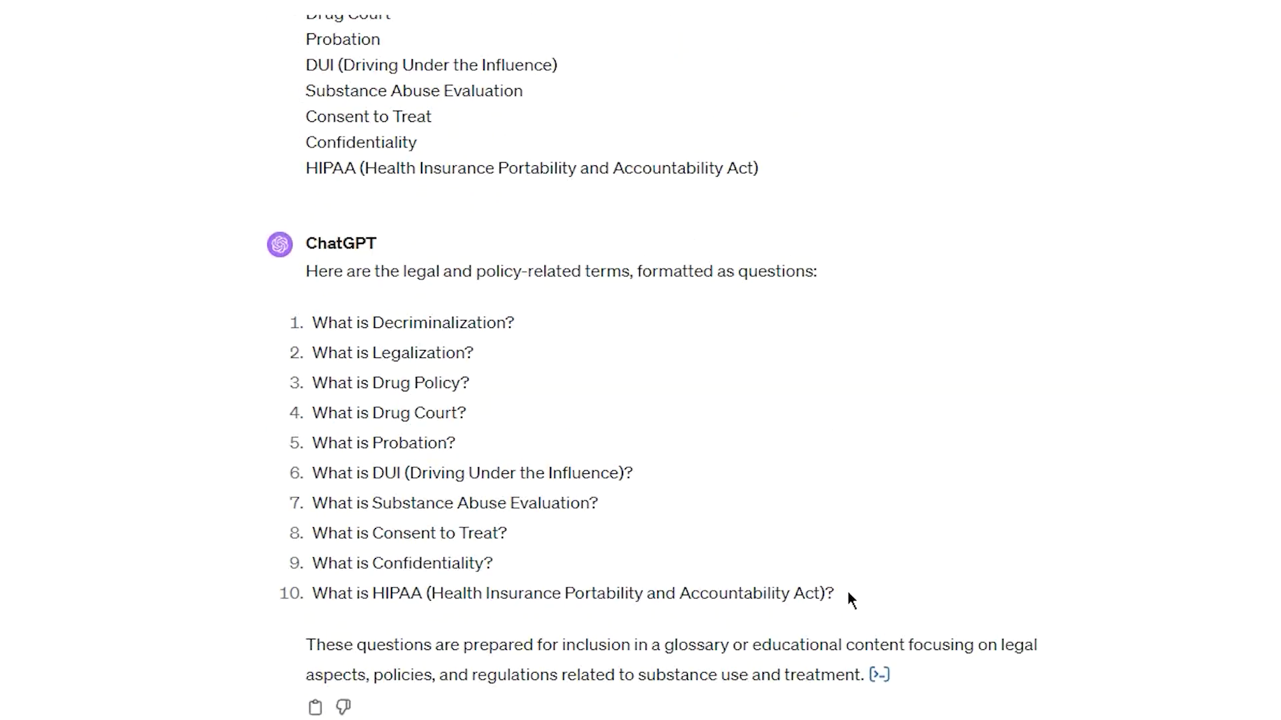
drag(847, 591, 428, 599)
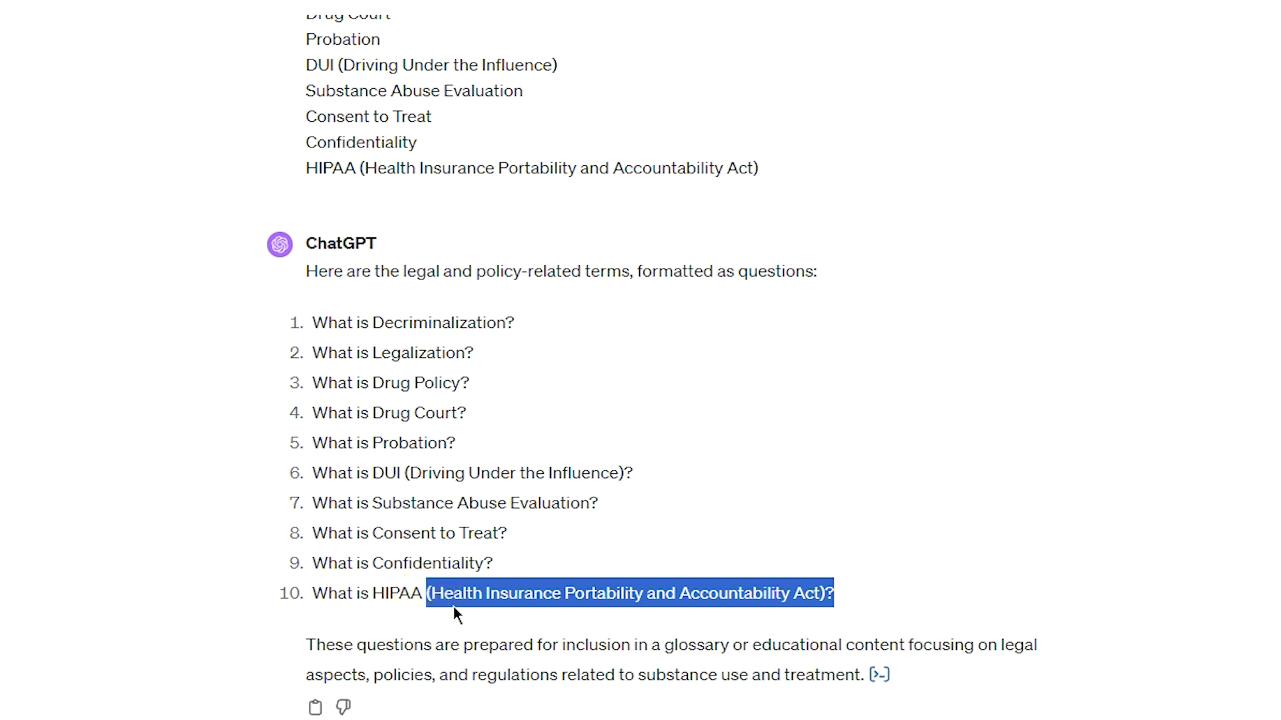
click(511, 548)
Step: Go back to the long numbered question list and examine the Intervention, Inpatient Rehab and Holistic Therapy entries
scroll(538, 435, up, 15)
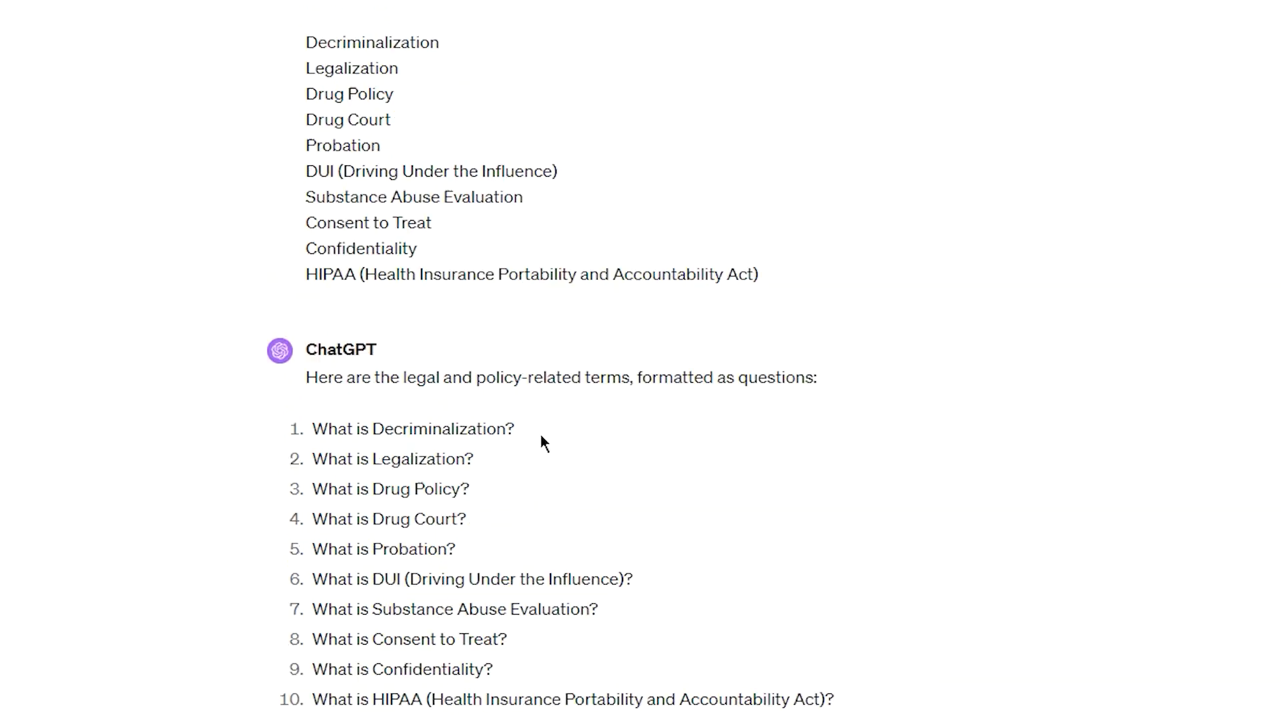
scroll(533, 437, up, 15)
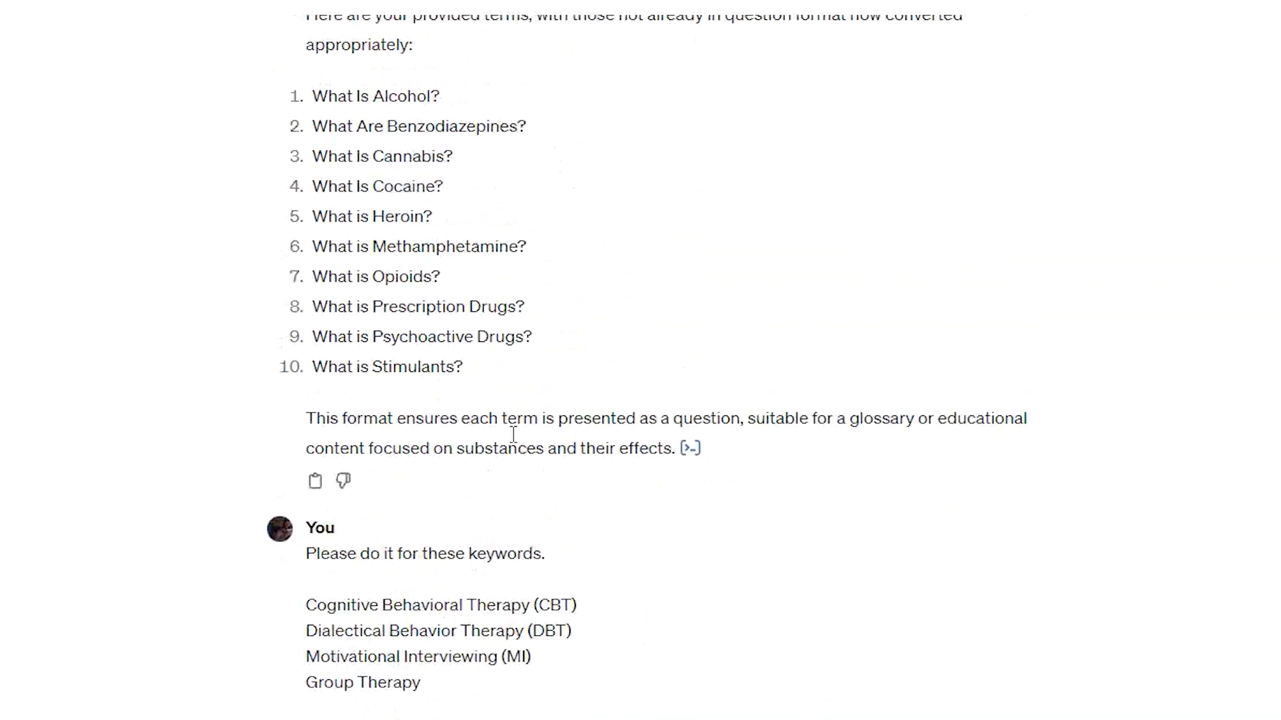
scroll(507, 435, up, 5)
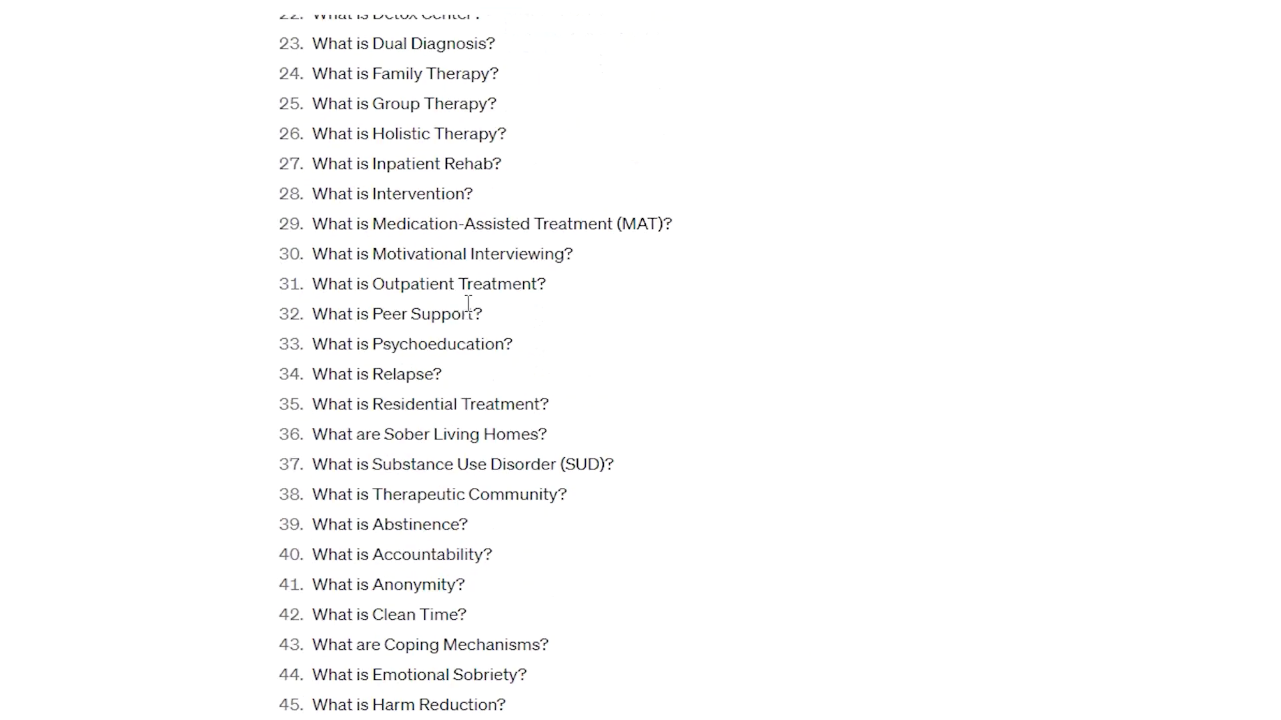
drag(477, 180, 401, 194)
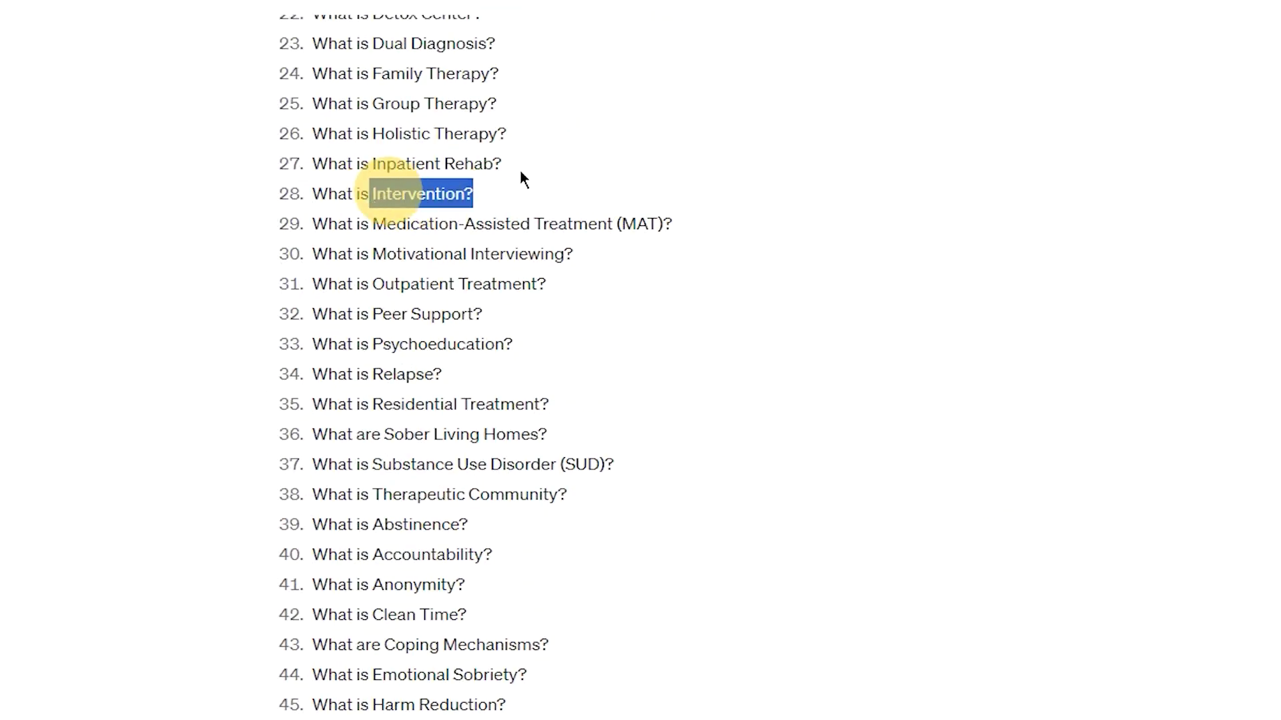
drag(505, 166, 368, 151)
drag(506, 133, 375, 142)
click(411, 125)
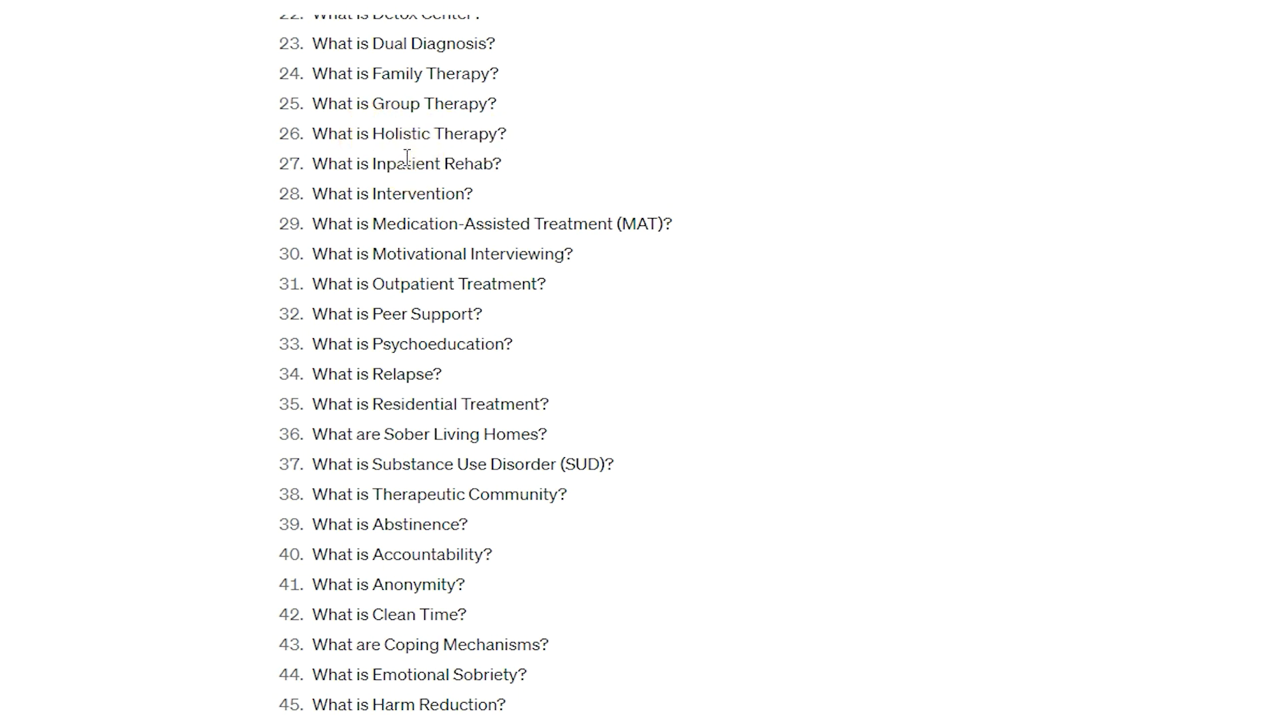
scroll(387, 148, up, 2)
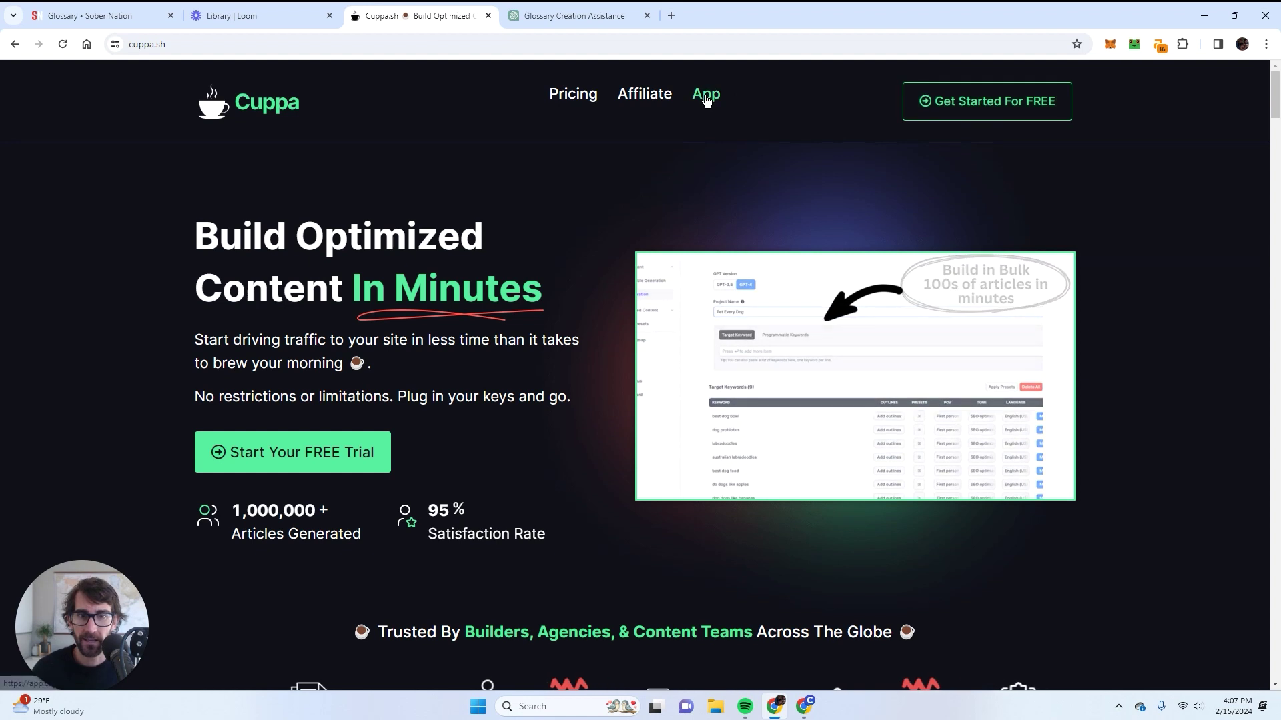
Step: Open the Cuppa app and view its Bulk Generation setup, highlighting the project name
click(706, 98)
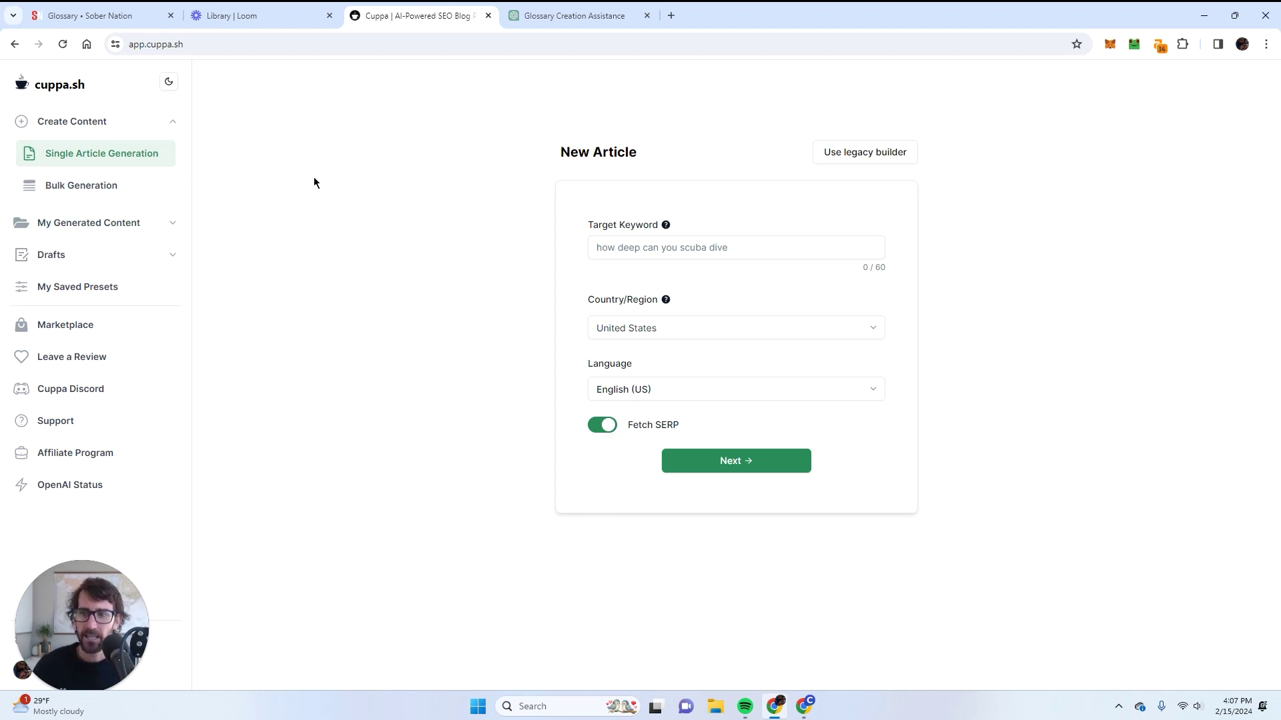
click(131, 186)
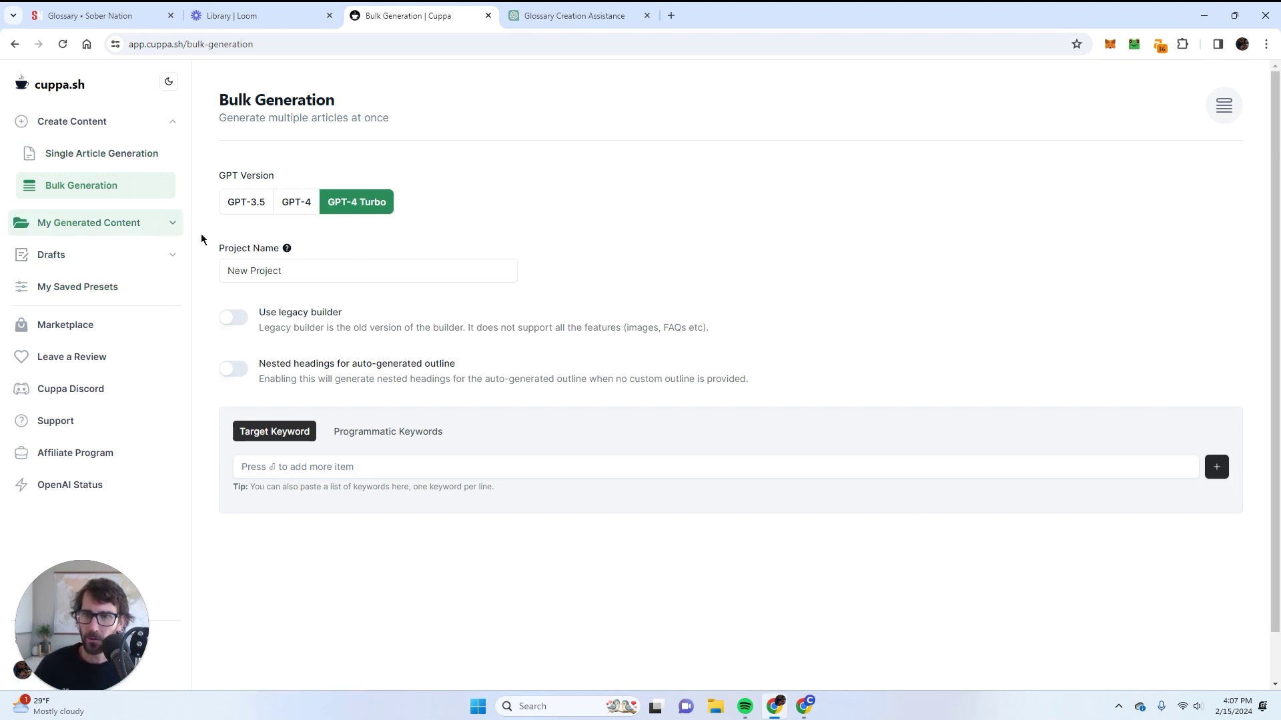
drag(293, 270, 168, 274)
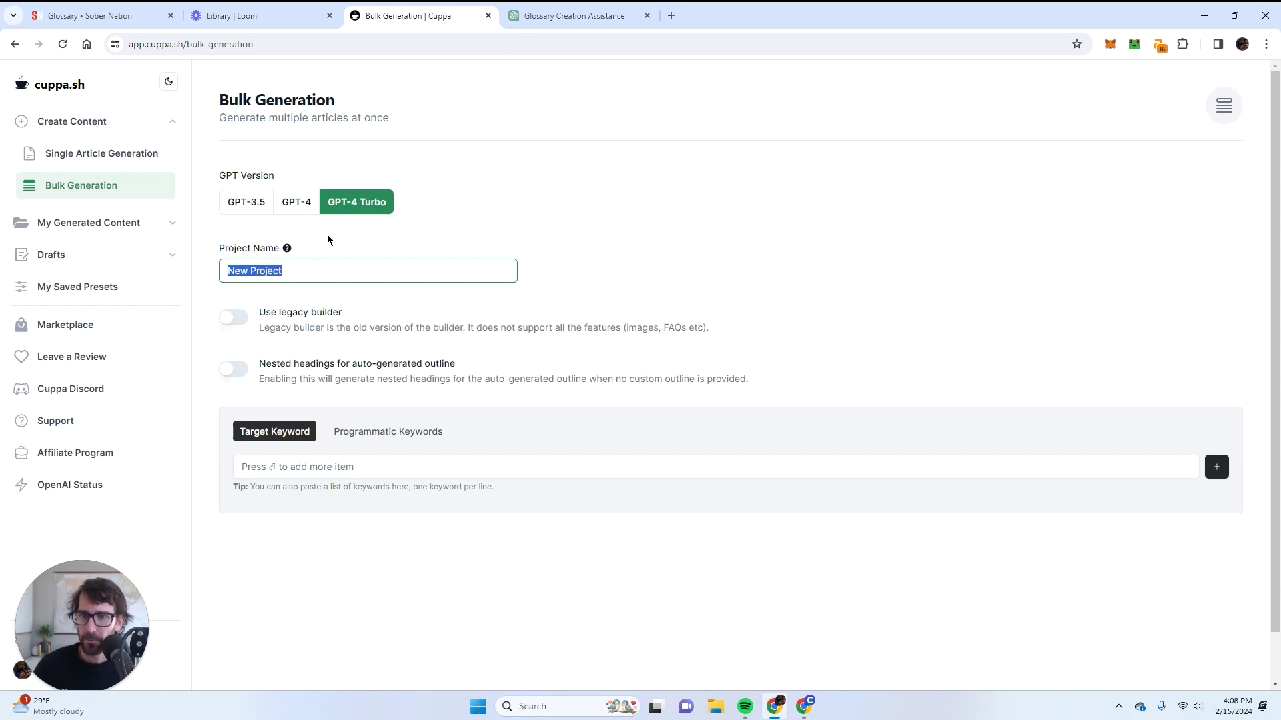
Step: Open the Sober Nation preset from the saved presets for editing
click(74, 295)
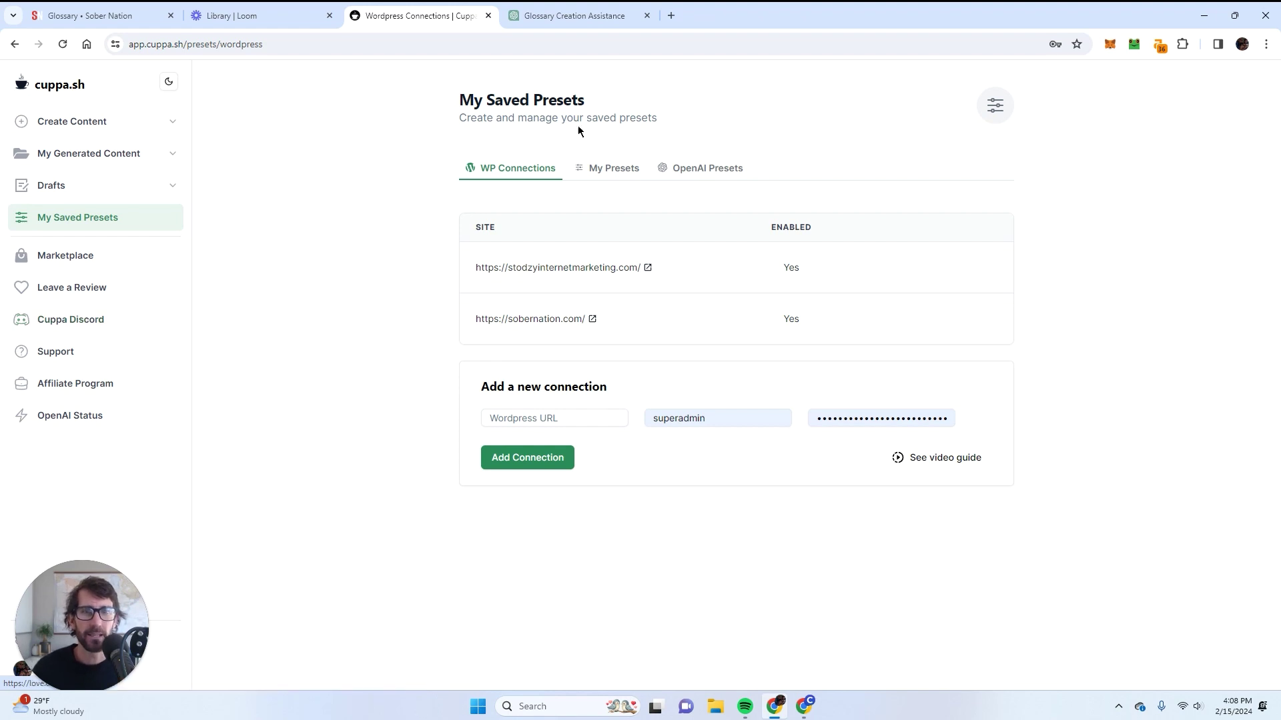
click(611, 173)
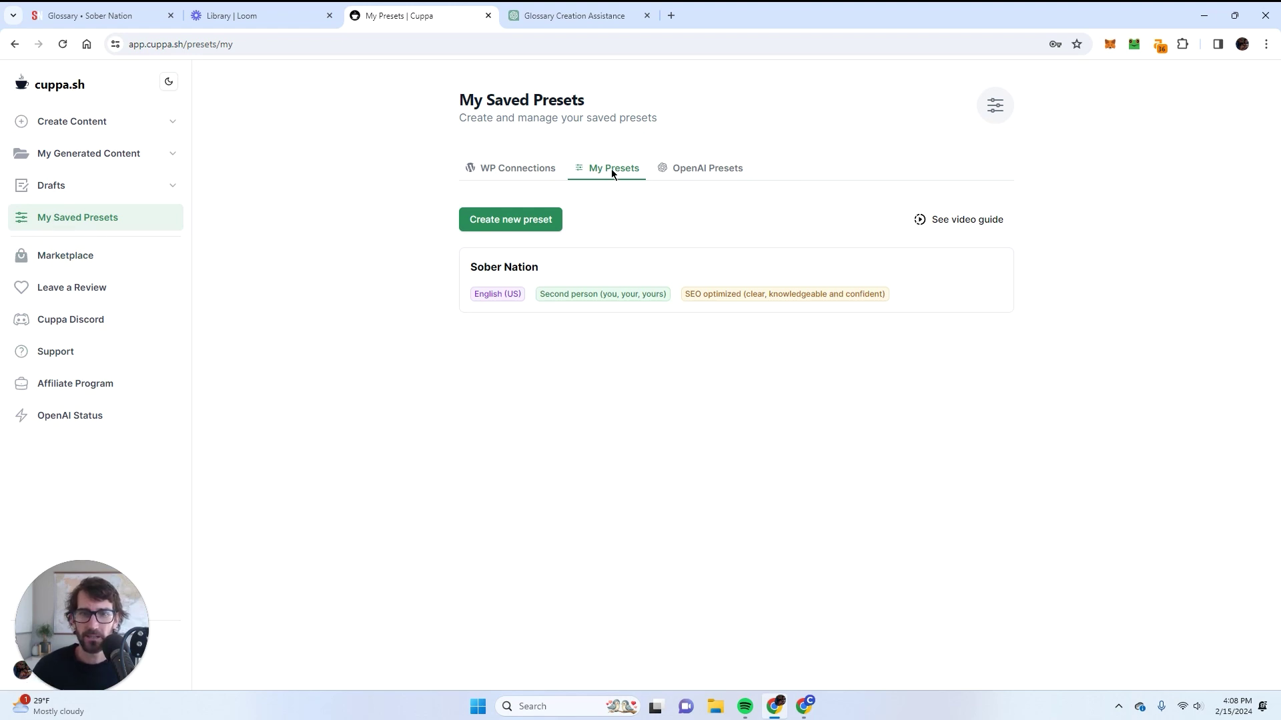
click(970, 262)
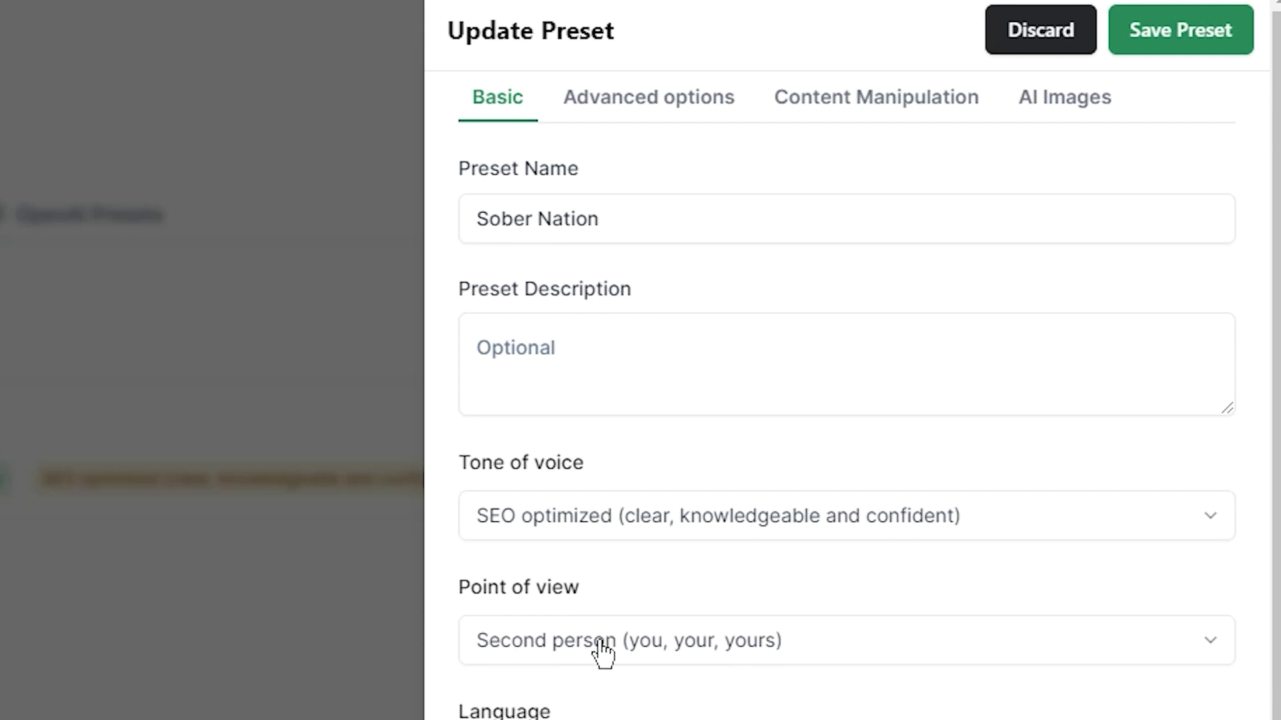
Step: Review the Sober Nation preset's basic settings, advanced title prompt and phrase replacement list
scroll(723, 651, down, 5)
scroll(686, 631, up, 5)
click(660, 100)
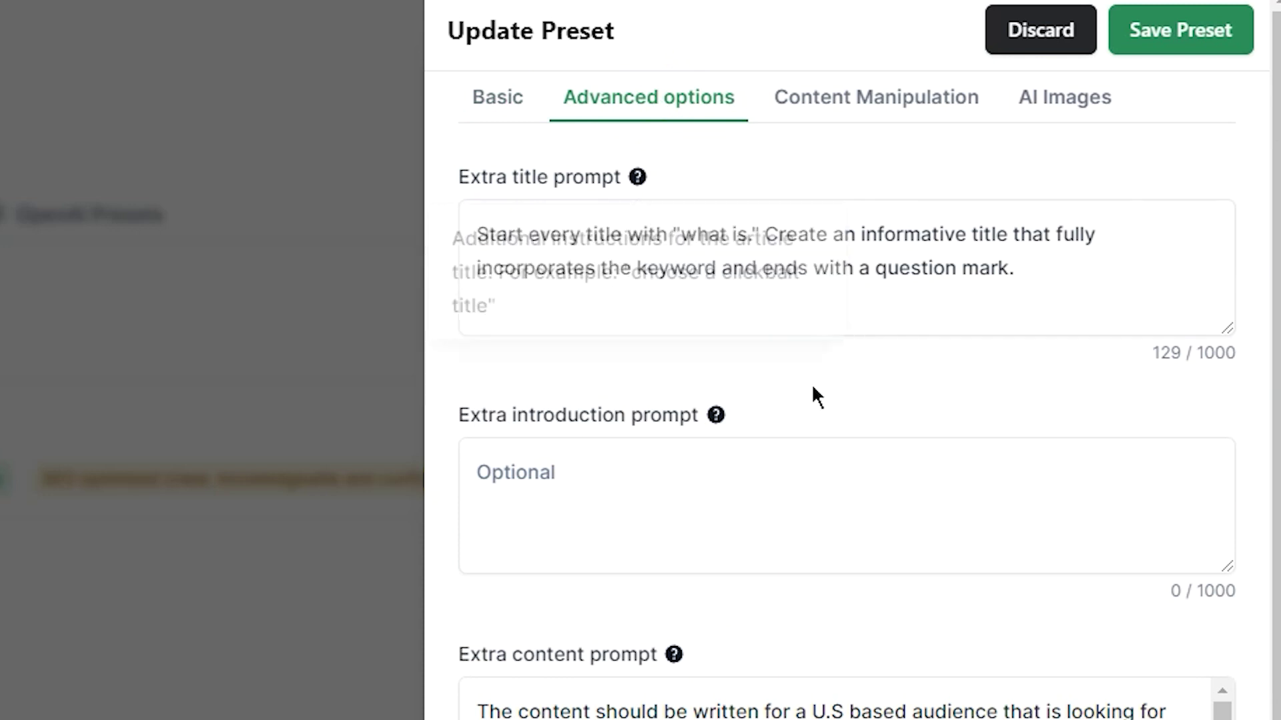
scroll(819, 400, down, 1)
scroll(849, 446, up, 1)
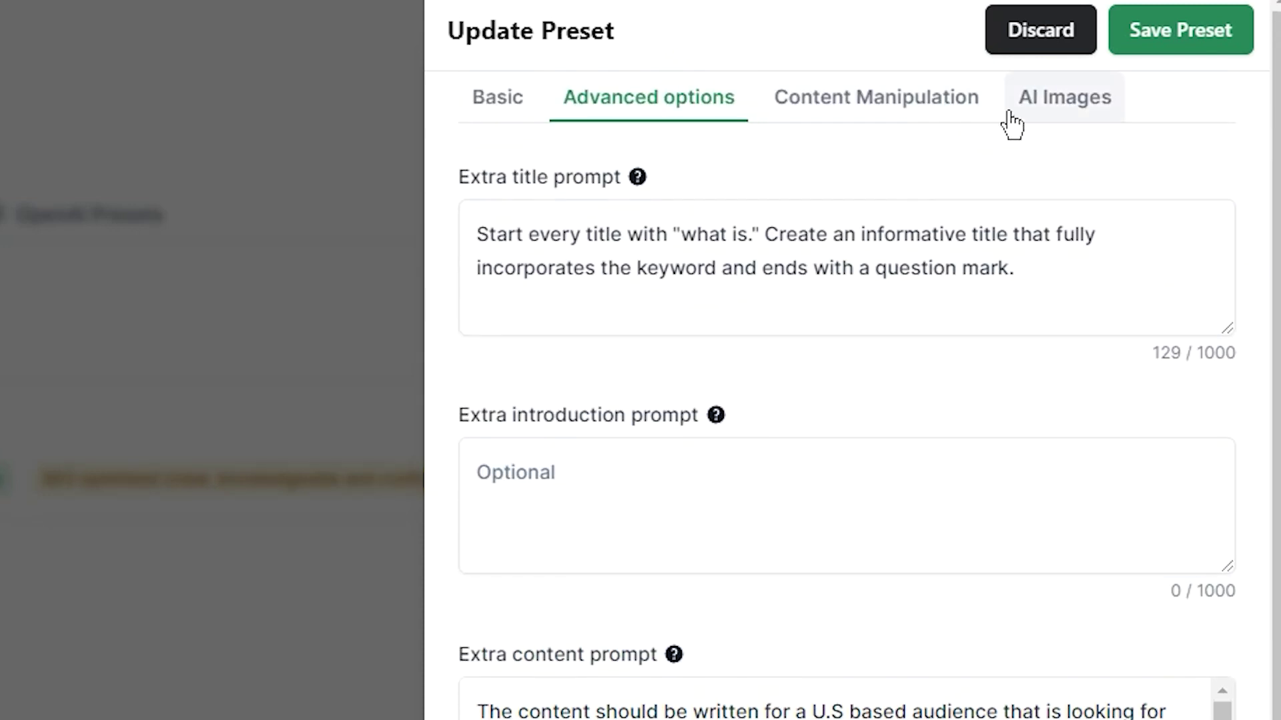
click(887, 98)
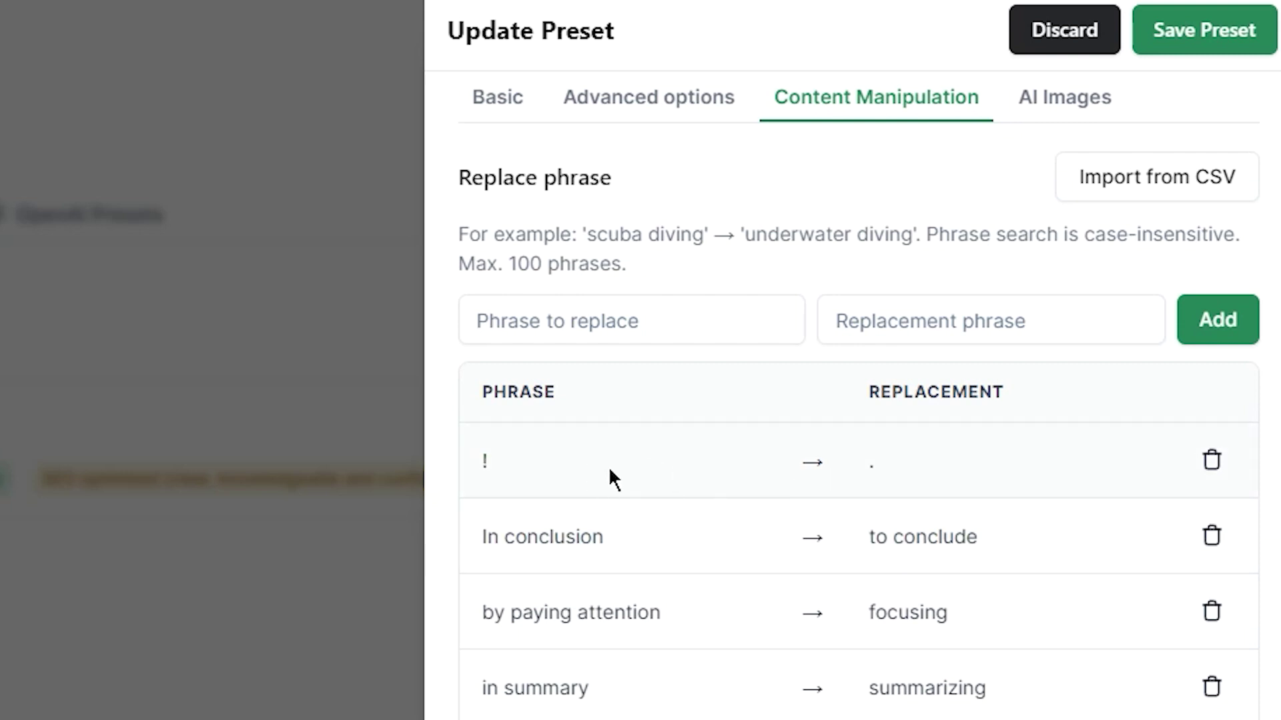
Step: Return to the preset's advanced options and enlarge the extra content prompt box to show its full text
click(611, 96)
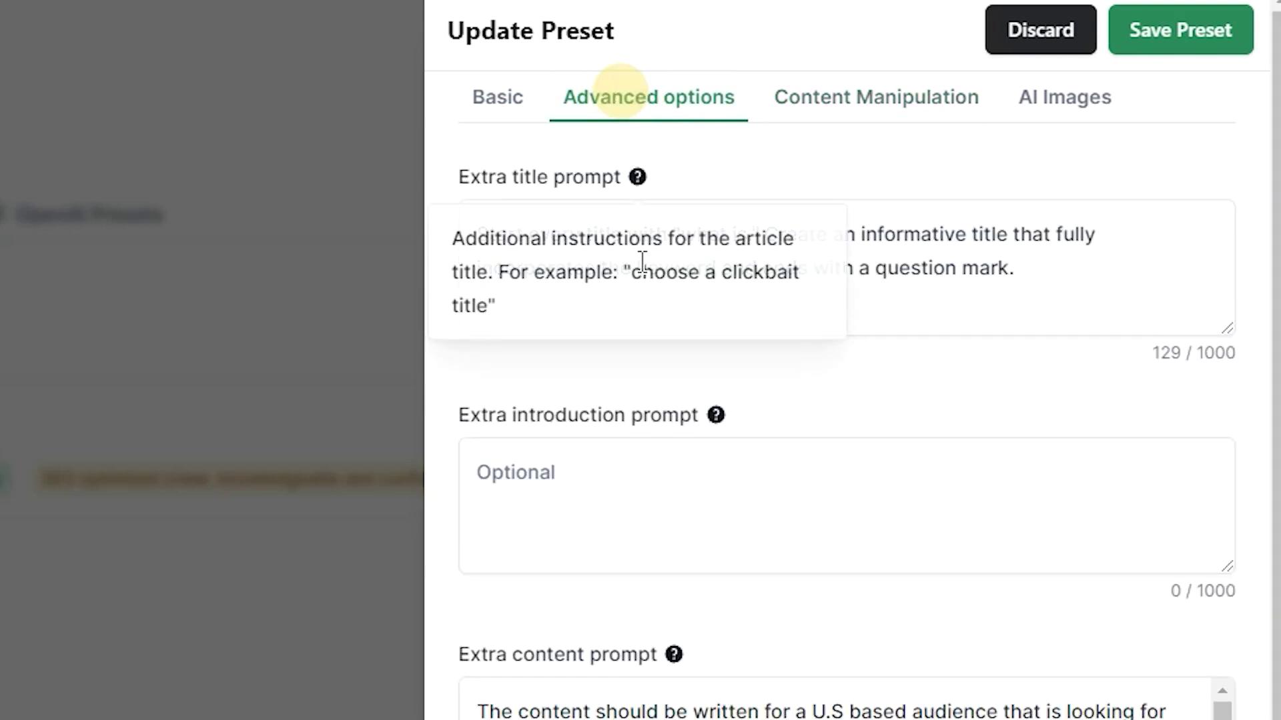
scroll(711, 521, down, 3)
scroll(743, 604, down, 1)
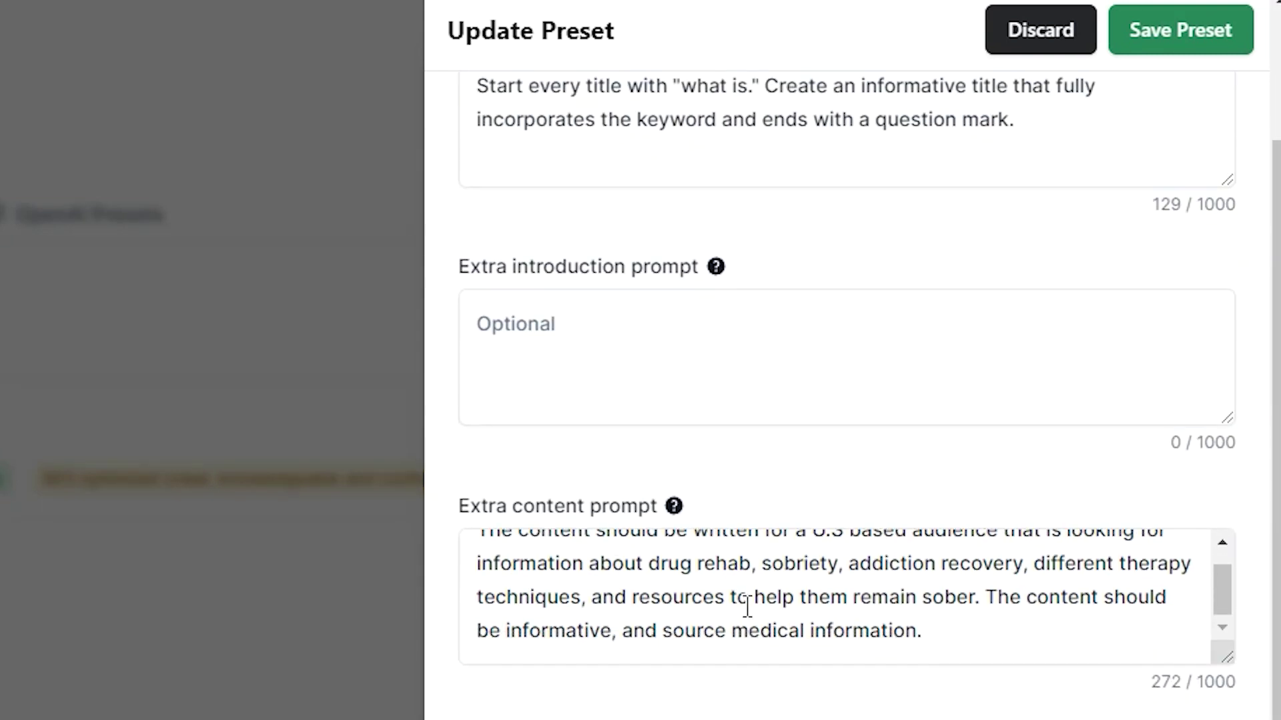
click(1227, 597)
drag(1227, 606, 1227, 567)
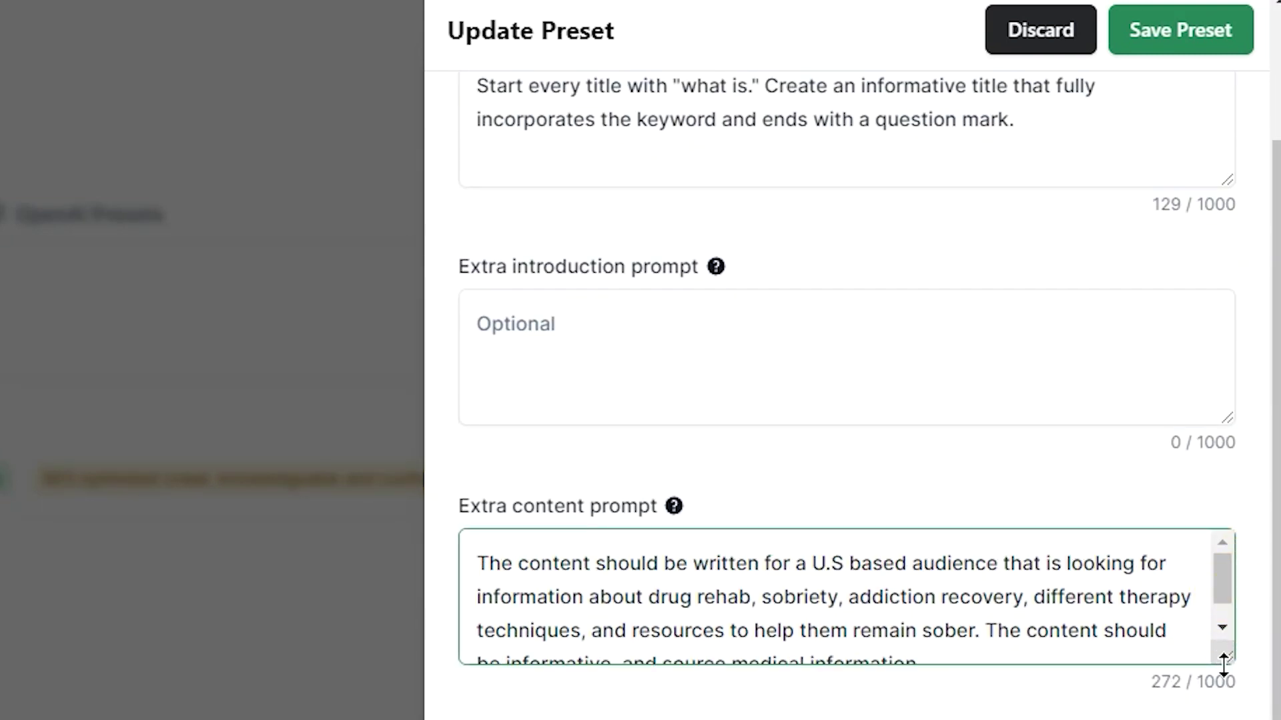
drag(1228, 657, 1234, 497)
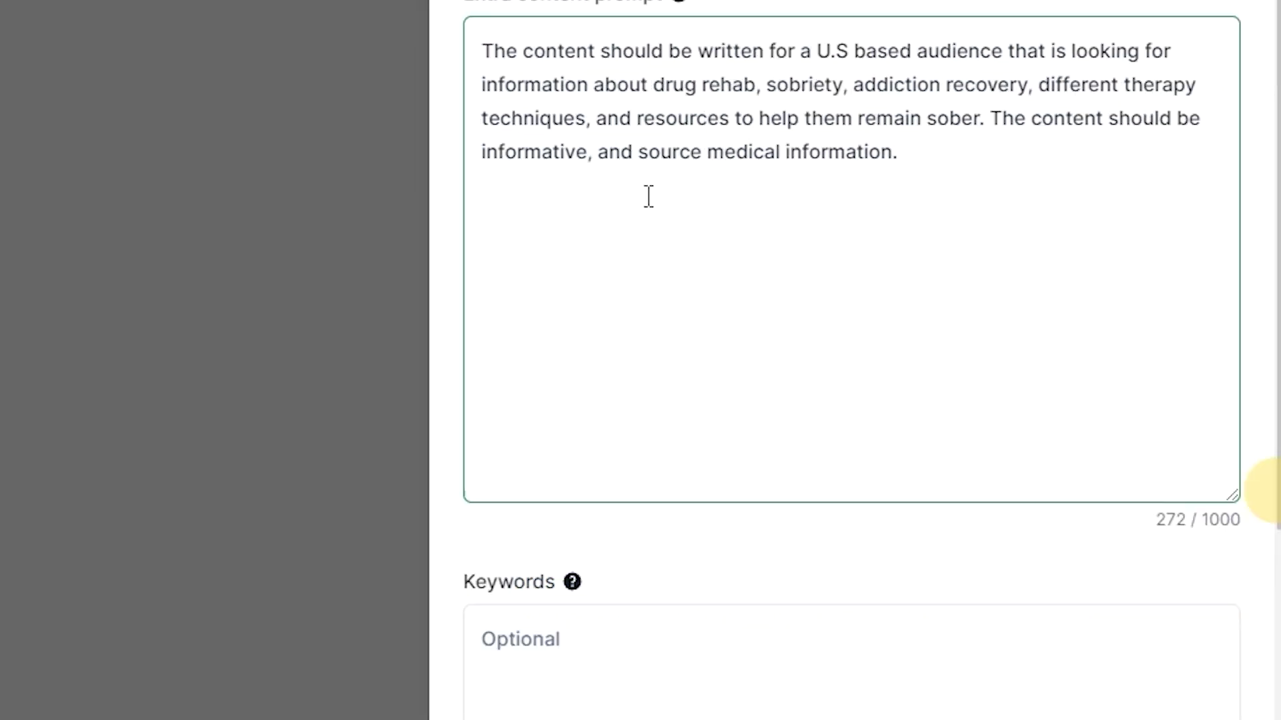
scroll(545, 143, up, 2)
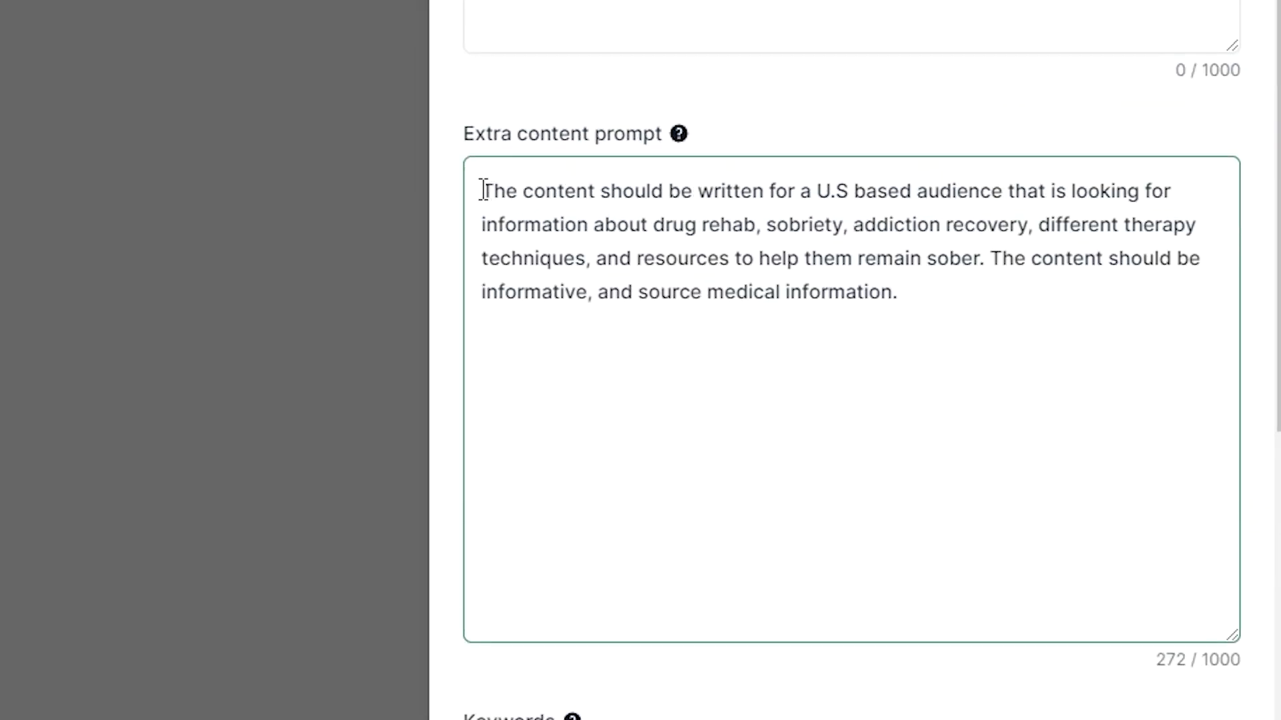
Step: Highlight the U.S. audience and "help them remain sober" wording in the extra content prompt, and close the preset without saving
drag(487, 191, 987, 208)
click(891, 284)
drag(984, 260, 759, 253)
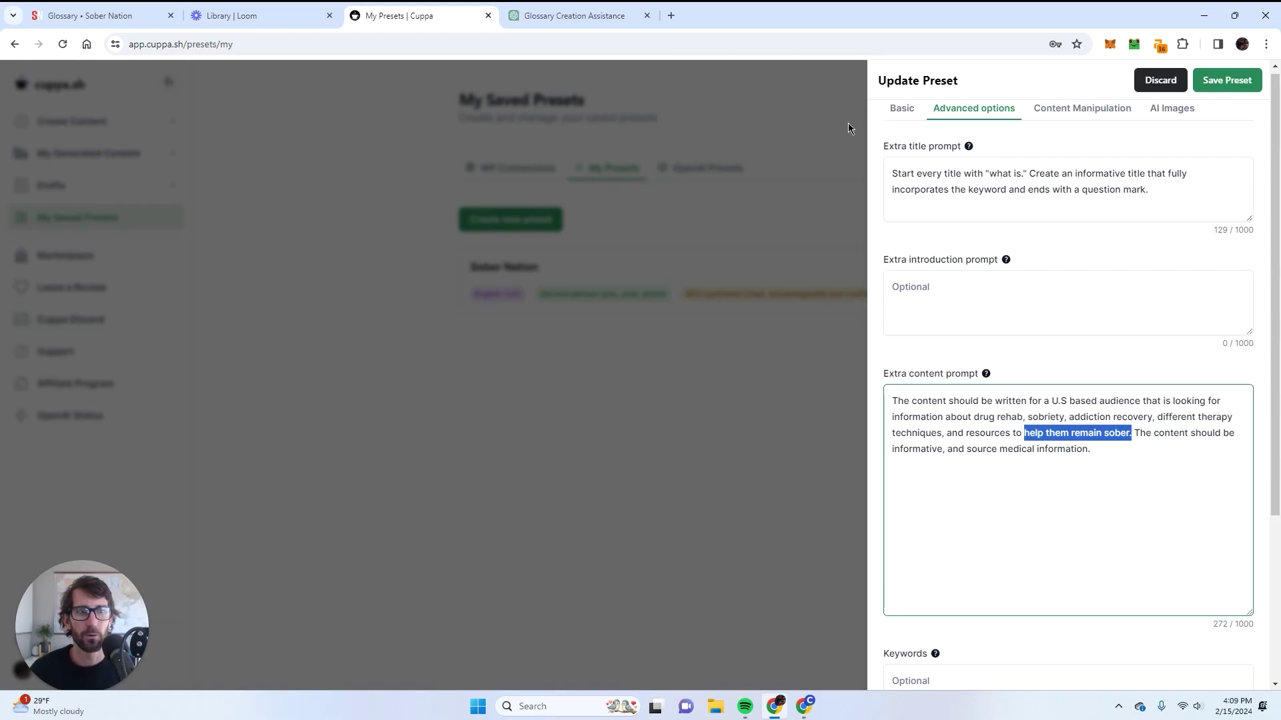
click(786, 137)
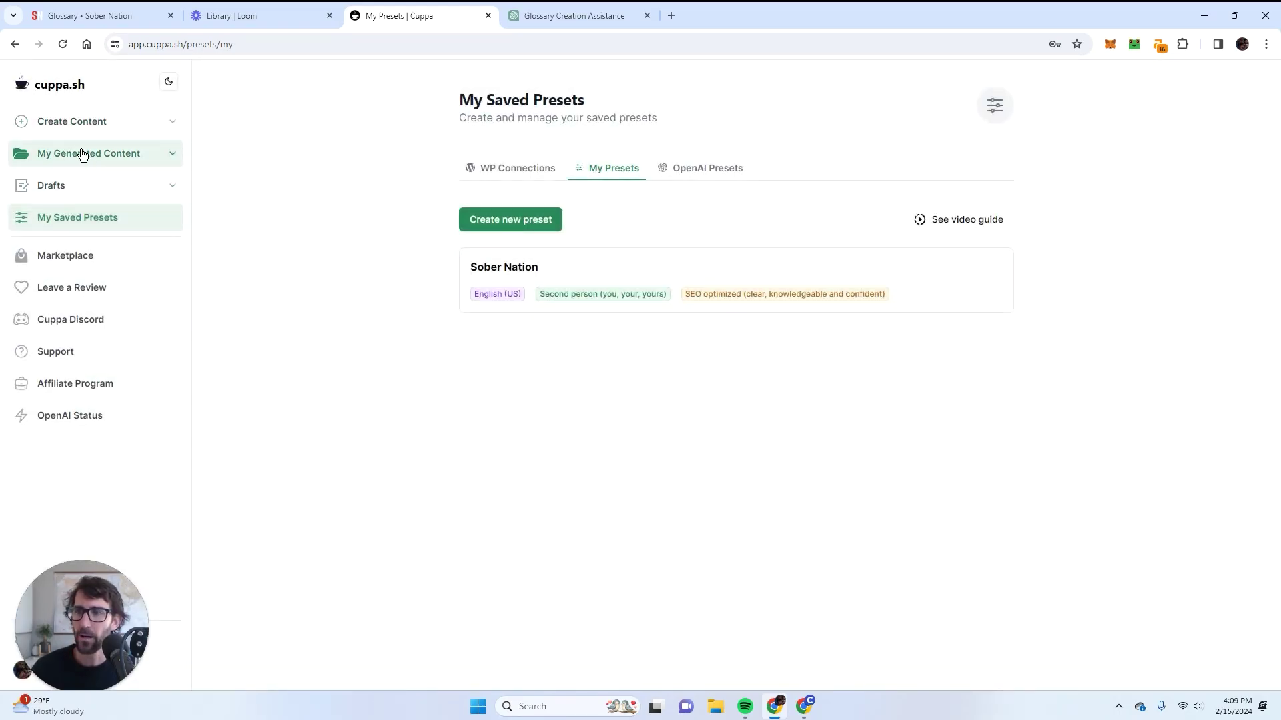
Step: Open the Sober Nation Glossary project from the generated bulk projects and view its article list
click(125, 157)
click(78, 216)
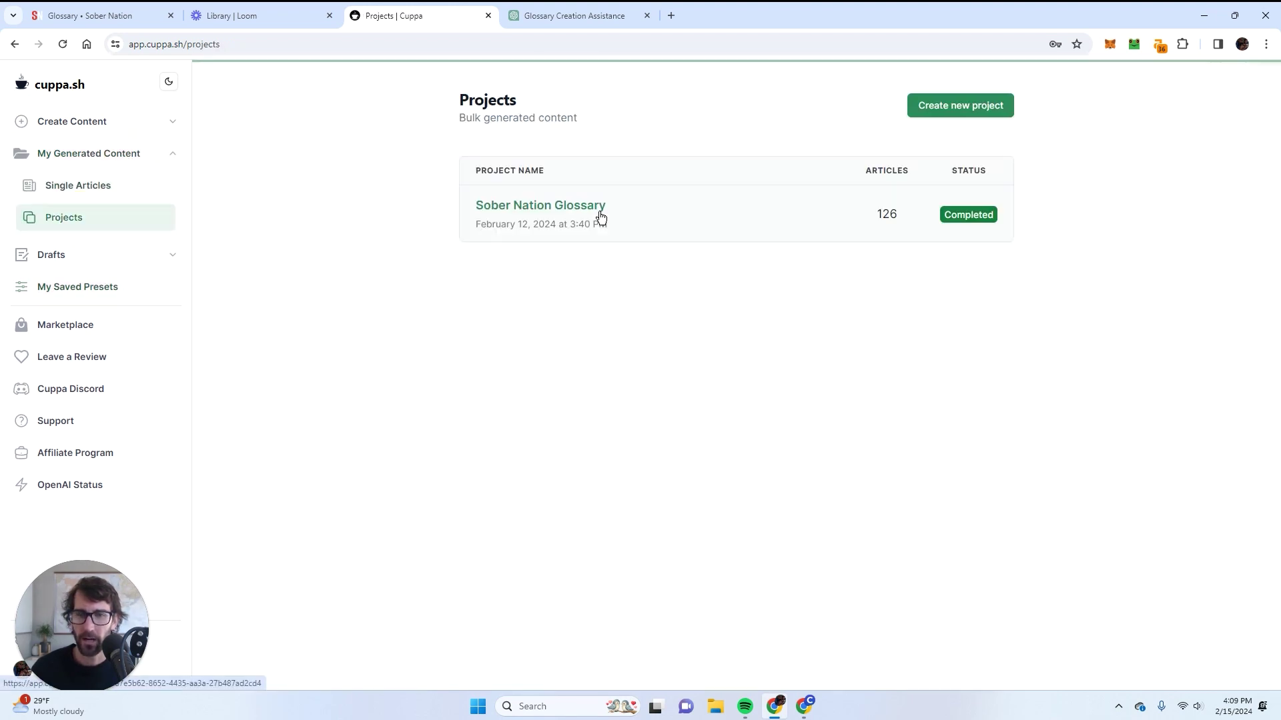
click(581, 203)
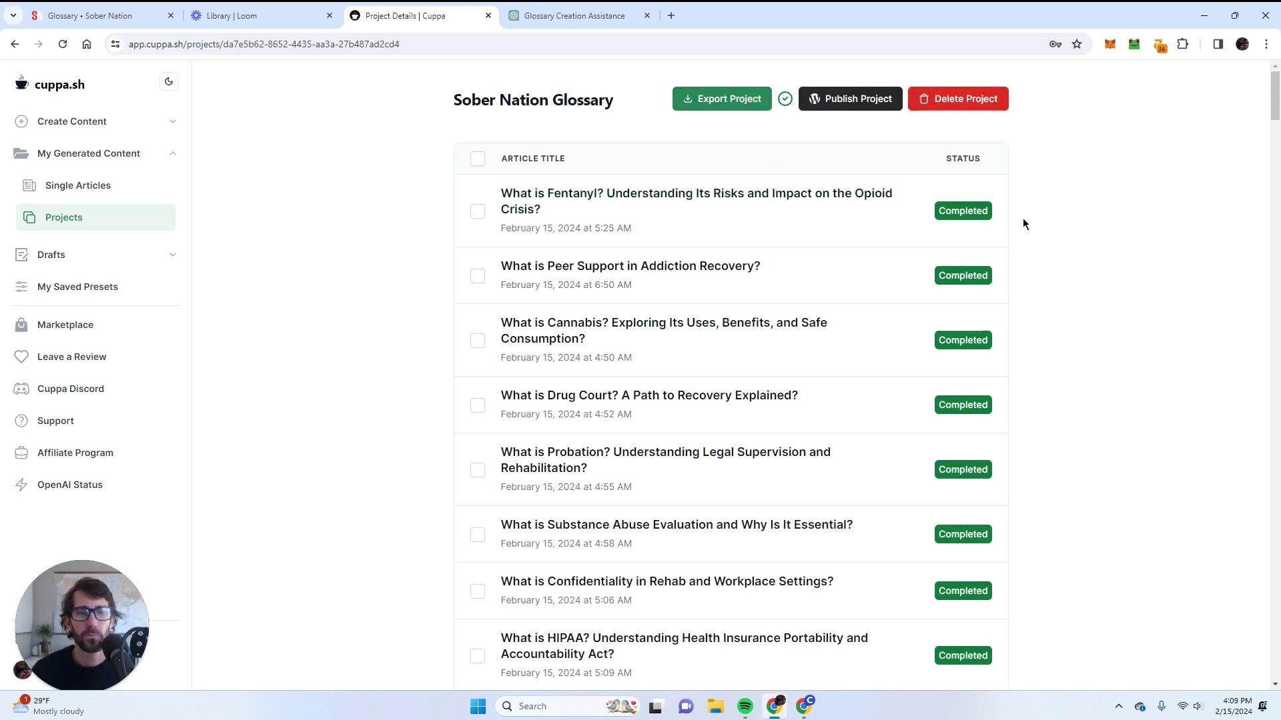
Step: Go back to the projects list and create a new bulk generation project named Test
click(67, 222)
click(959, 110)
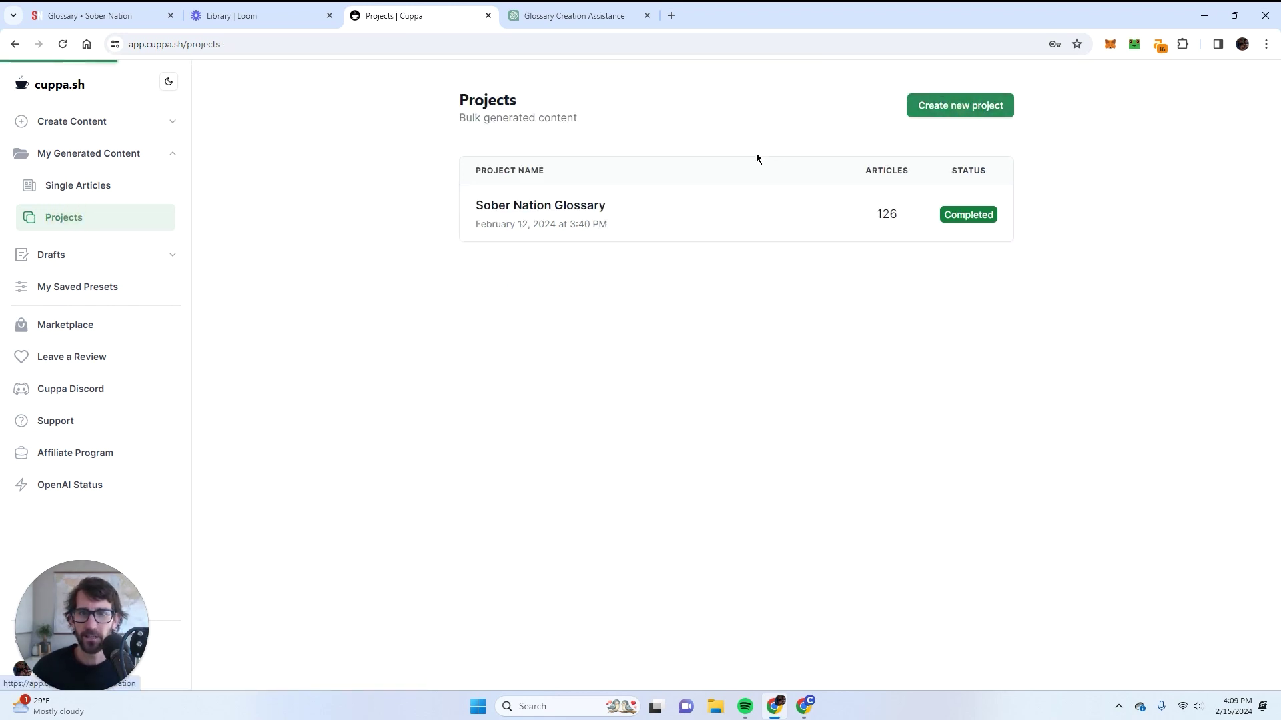
triple_click(287, 275)
text(Test)
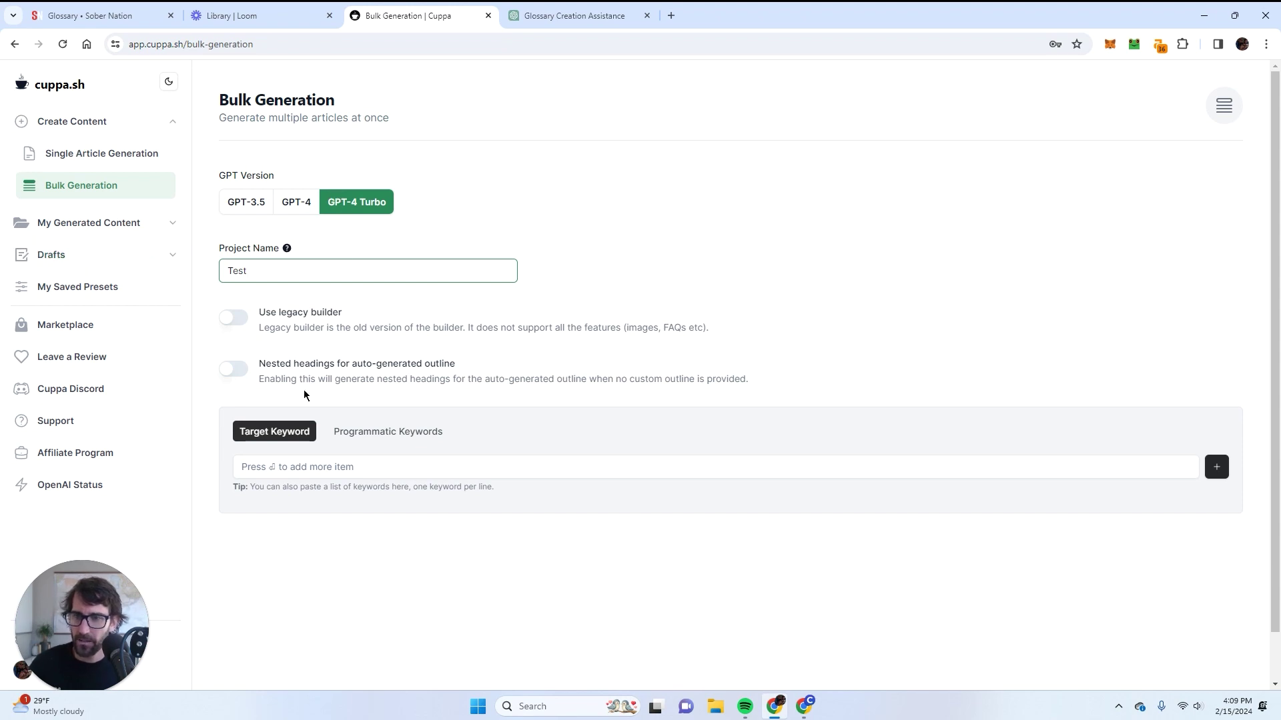
click(369, 473)
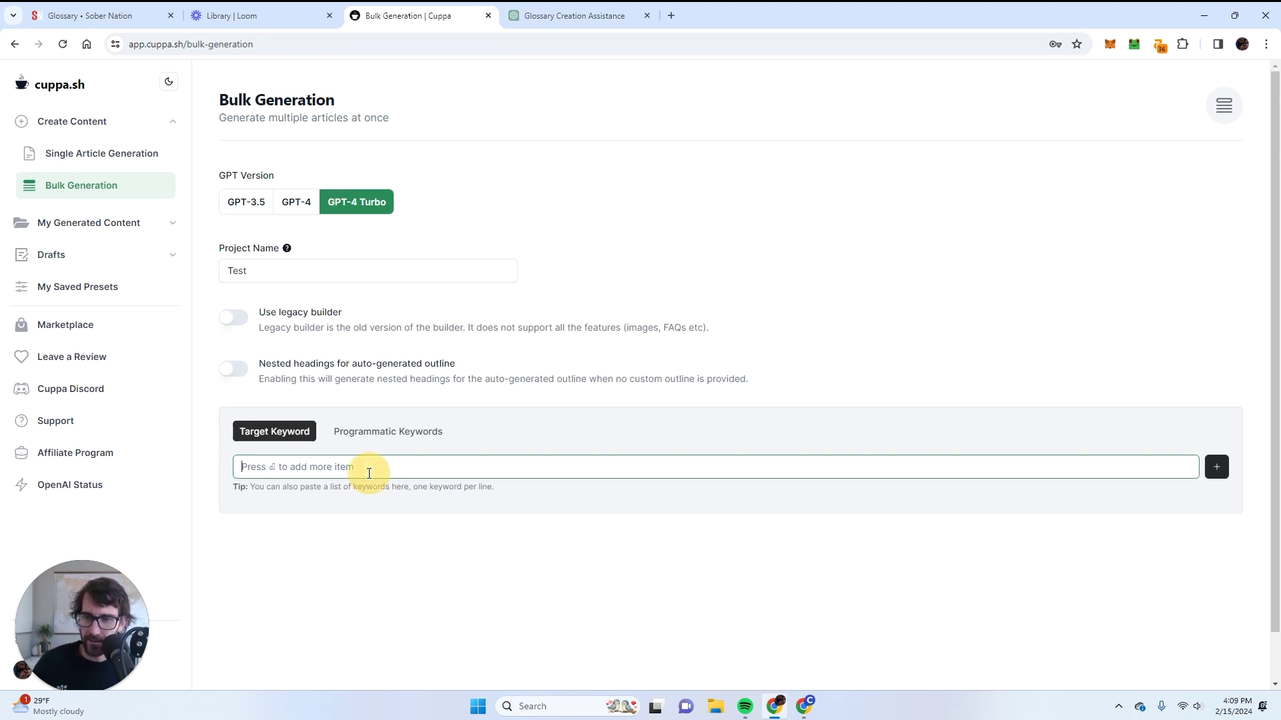
text(https://sobernation.com/glossary/)
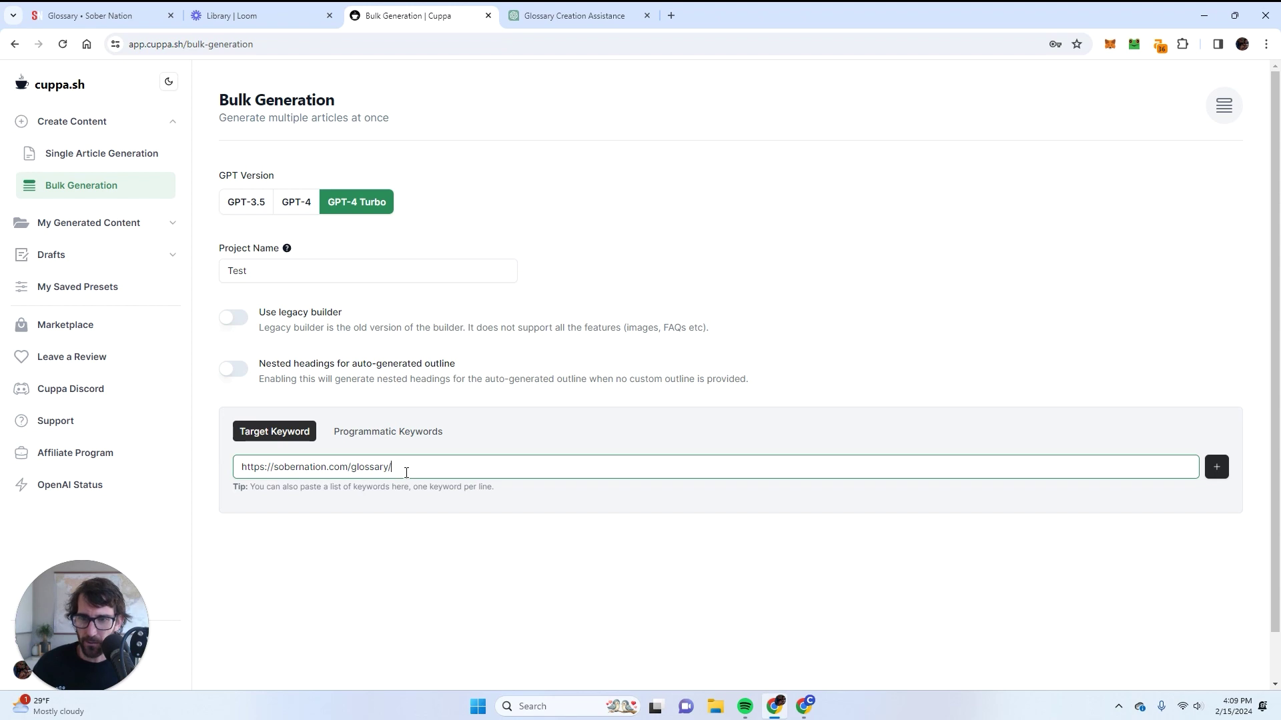
key(ctrl+a)
key(BackSpace)
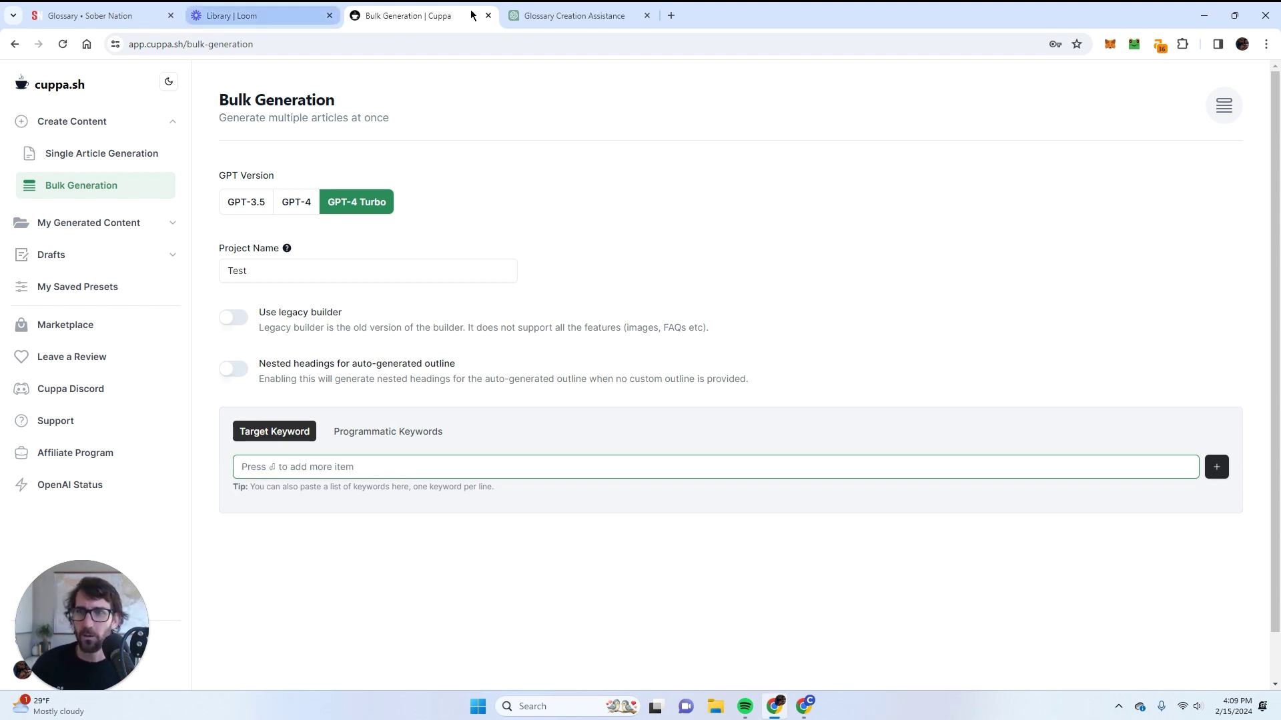
Step: Switch to the ChatGPT glossary conversation and copy the questions from "What is Dual Diagnosis?" through "What is Relapse?"
key(ctrl+Tab)
drag(544, 203, 665, 384)
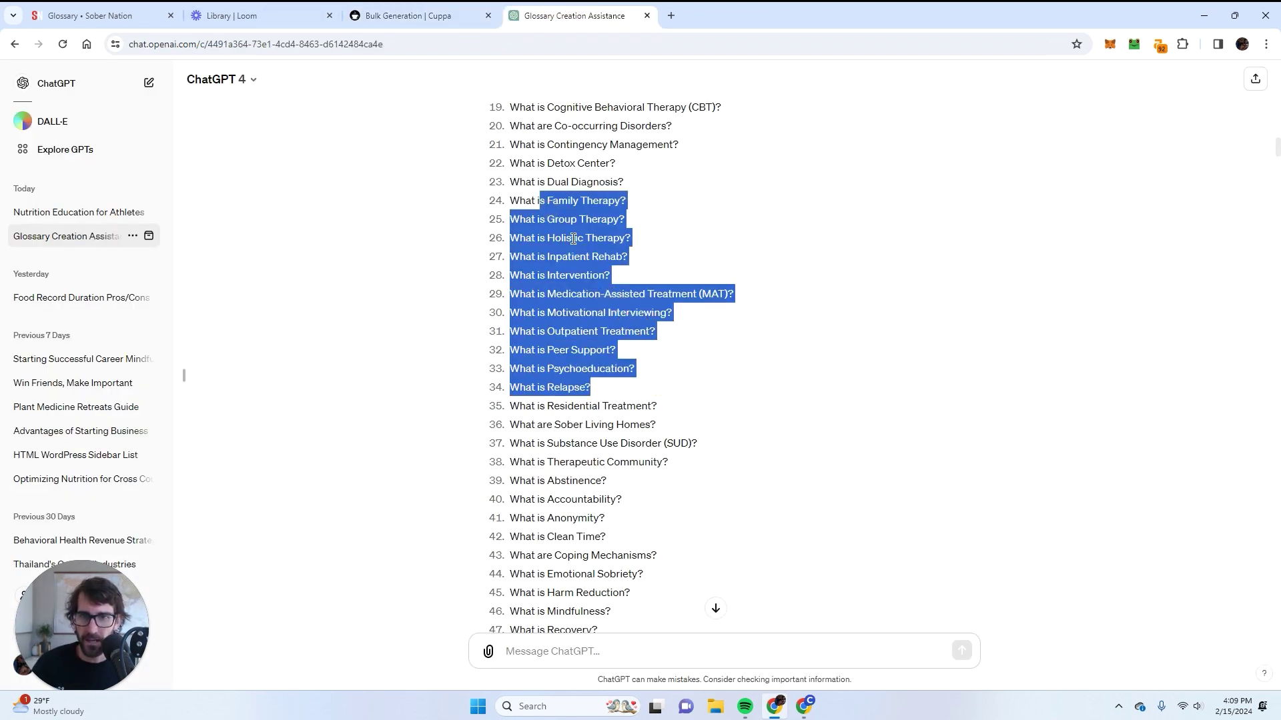
click(515, 166)
drag(511, 176, 670, 385)
key(ctrl+c)
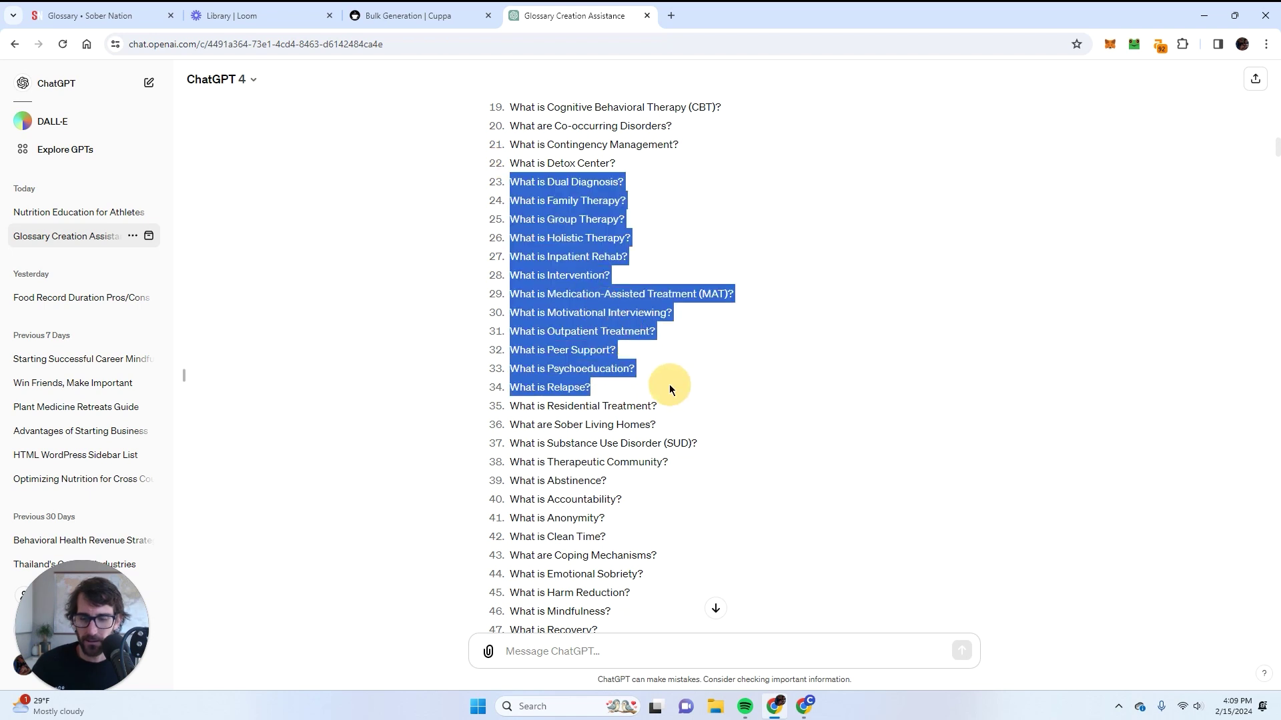
Step: Switch back to Cuppa and paste the copied questions as the project's target keywords
click(408, 15)
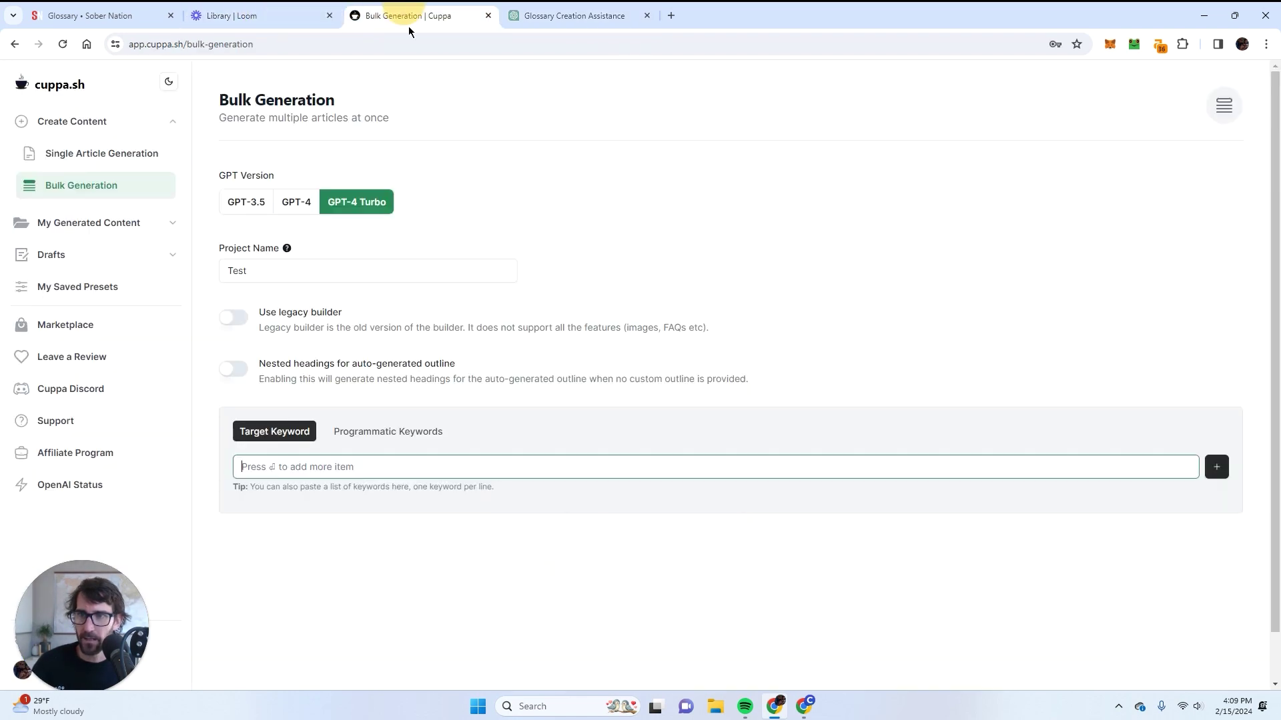
click(357, 466)
key(ctrl+v)
scroll(739, 385, down, 6)
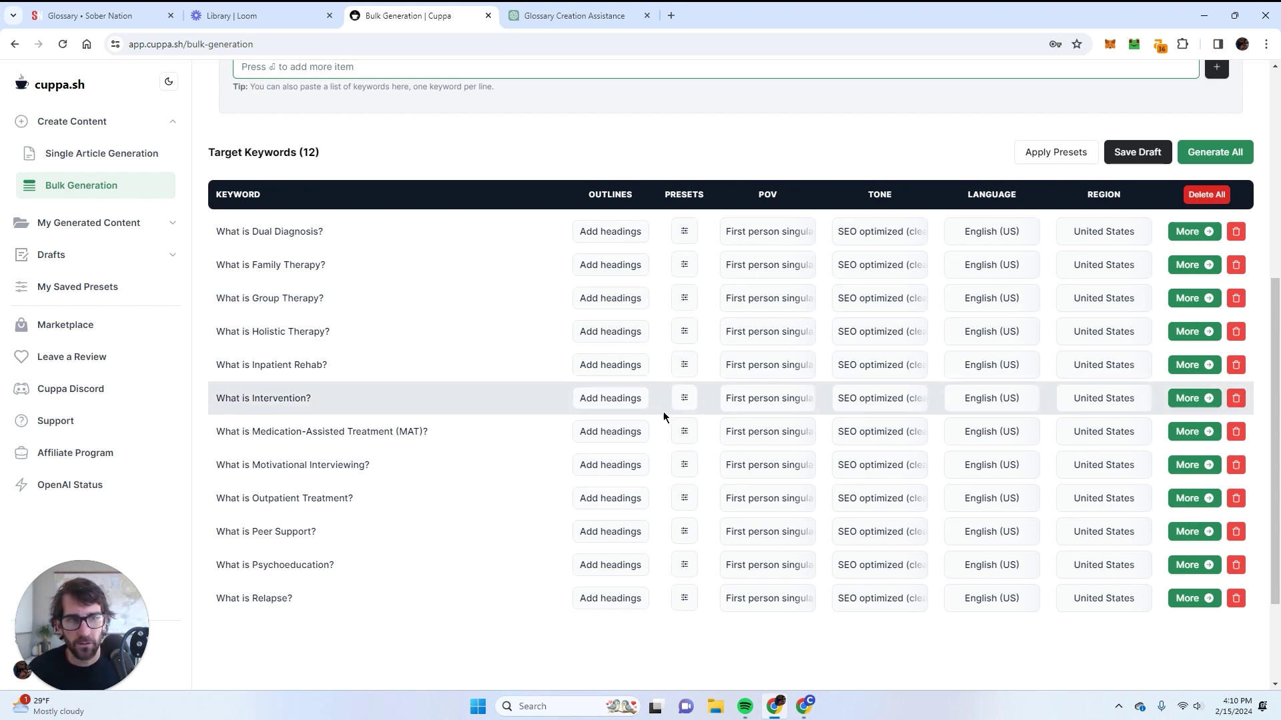
Step: Apply the Sober Nation preset to all target keywords, accepting the reset of their options
scroll(734, 200, up, 3)
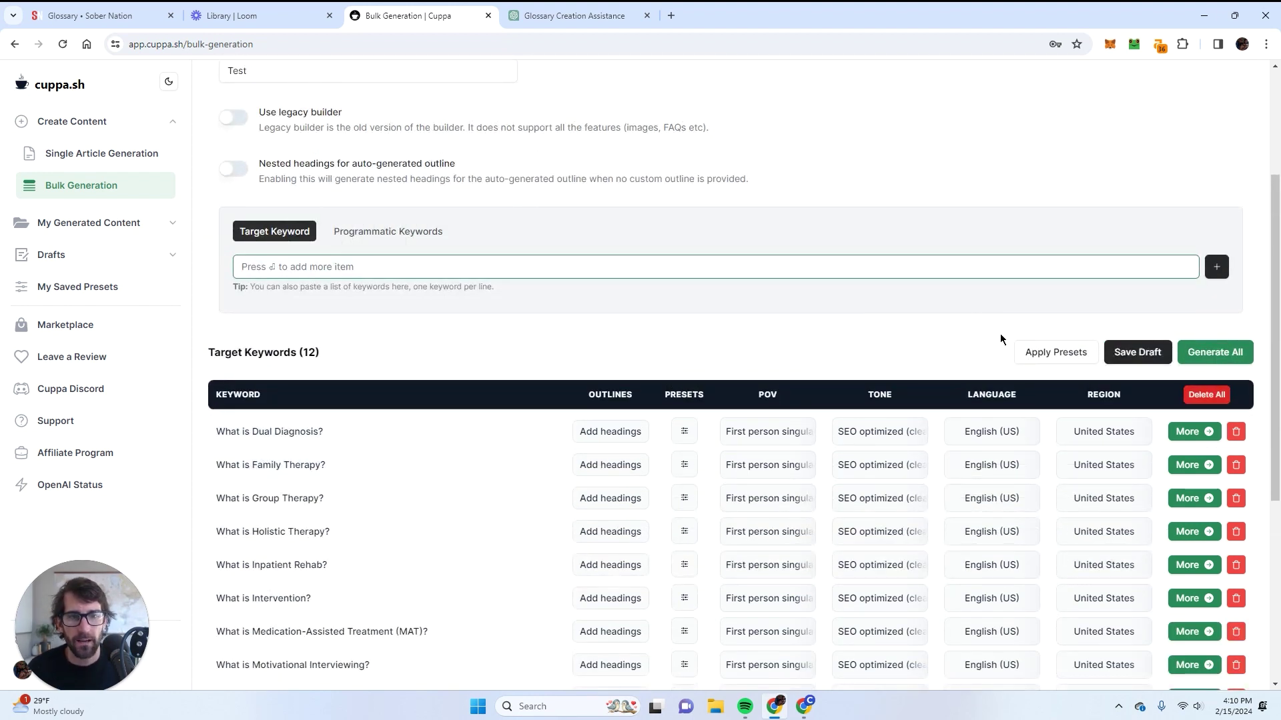
scroll(1000, 338, down, 3)
scroll(1080, 295, up, 1)
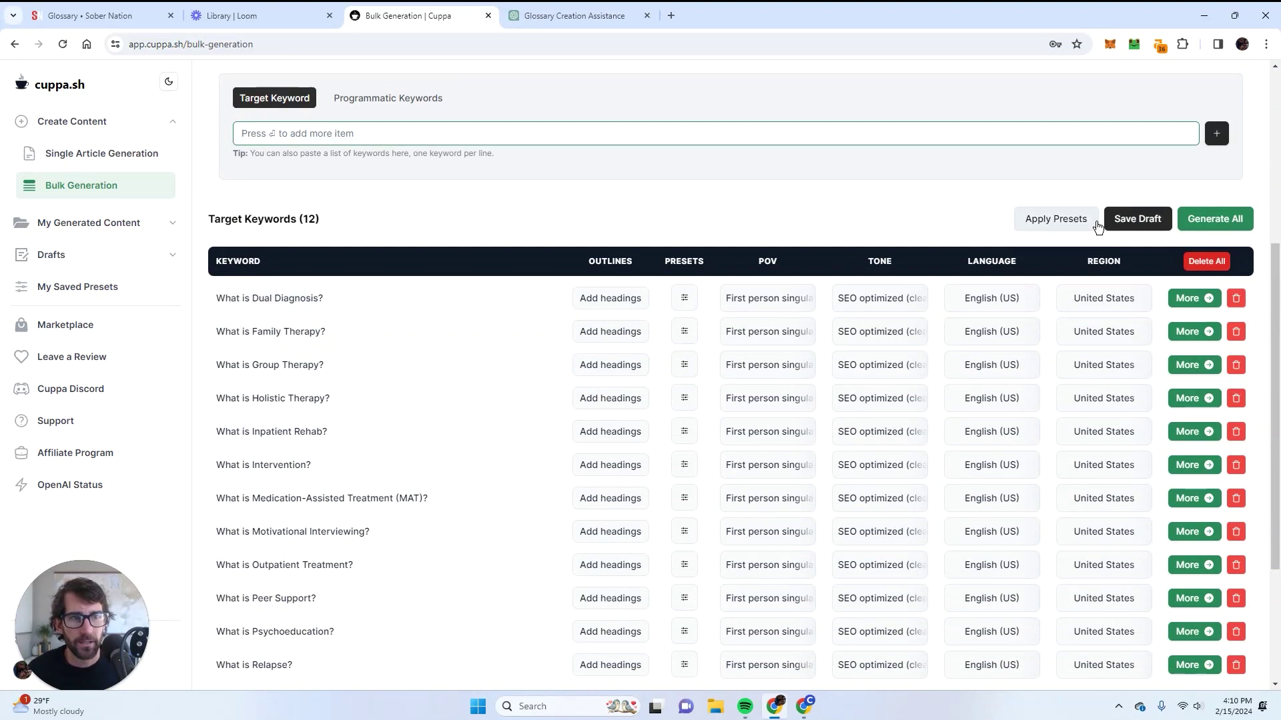
scroll(1057, 358, down, 2)
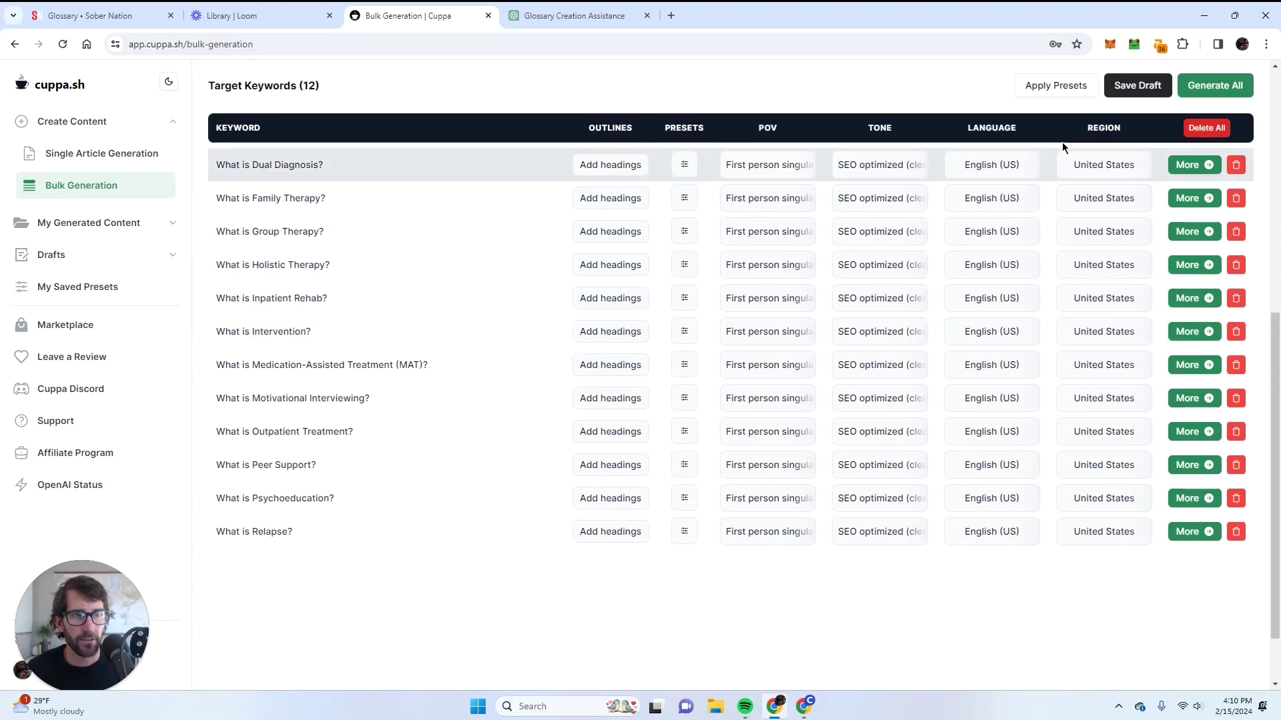
click(1056, 86)
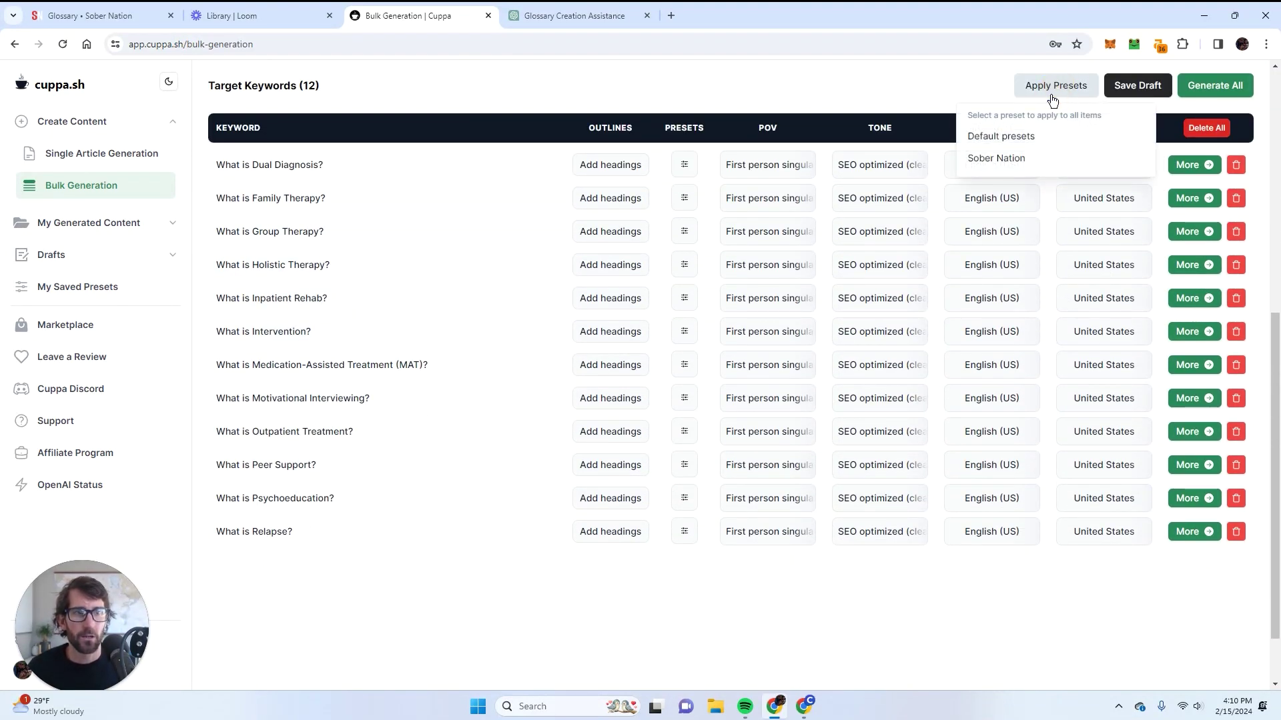
click(1014, 158)
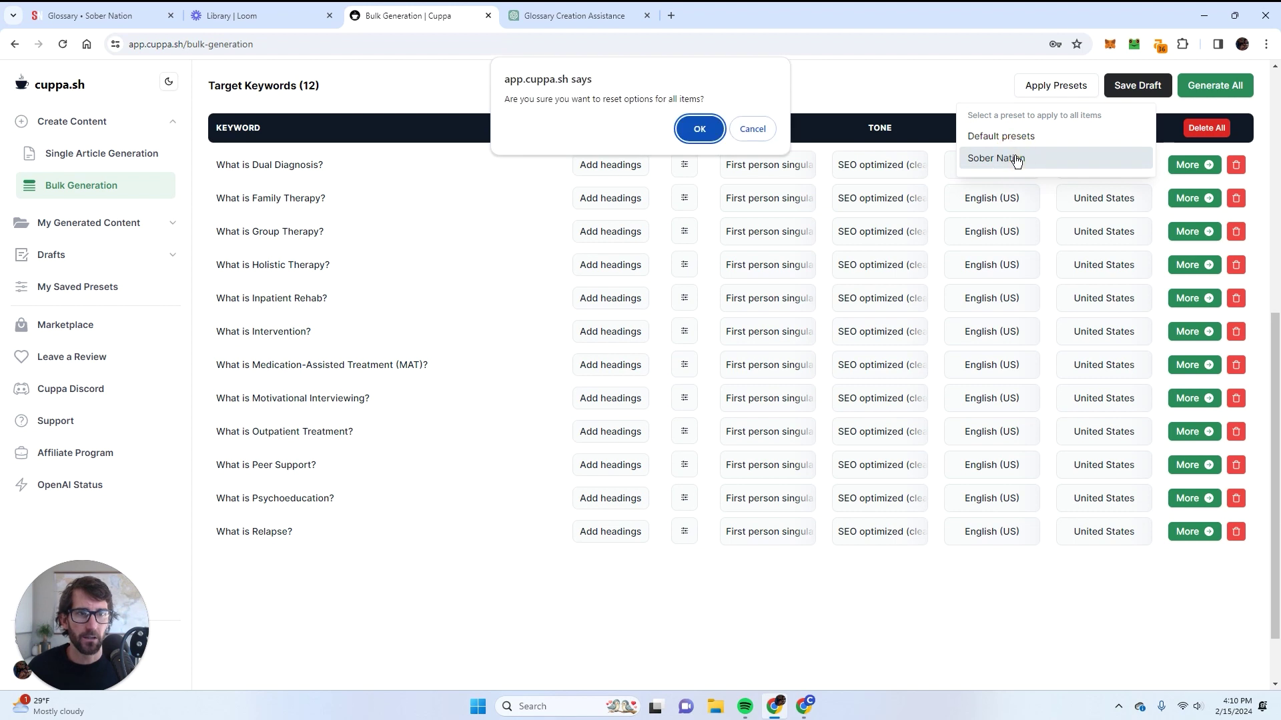
click(695, 133)
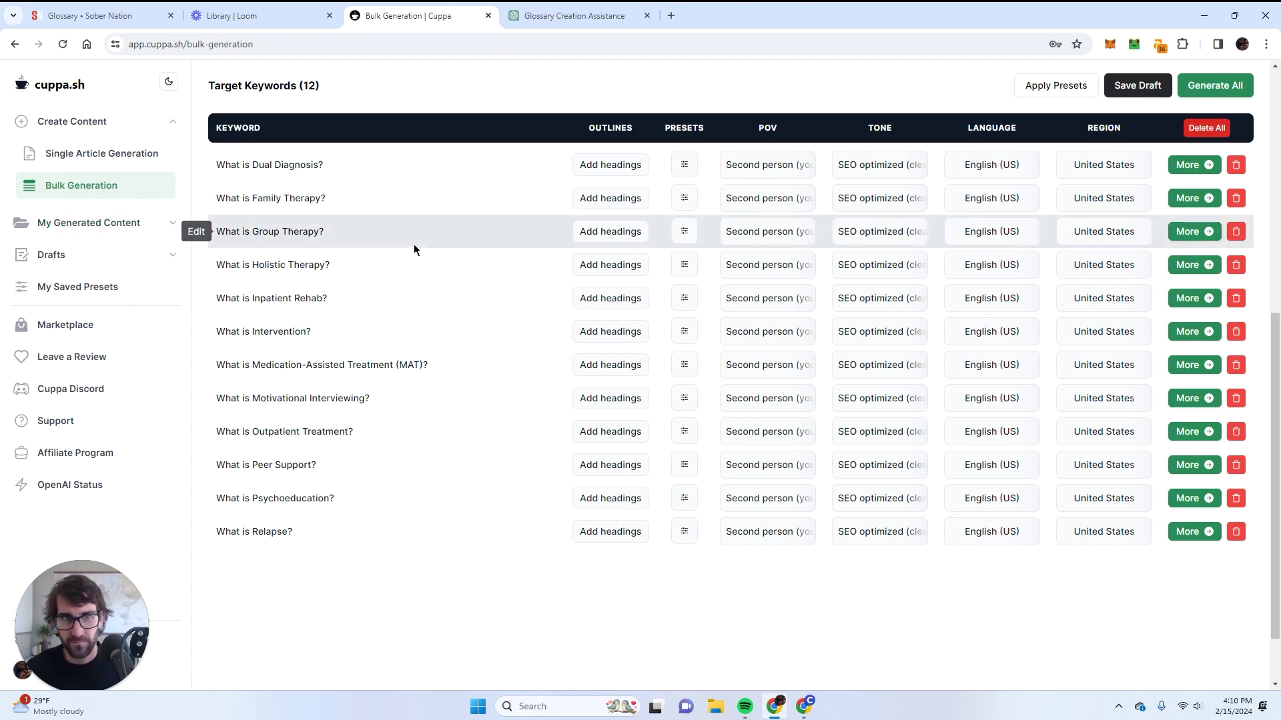
Step: Leave the Test setup and reopen the completed Sober Nation Glossary project from the generated projects
scroll(413, 244, up, 7)
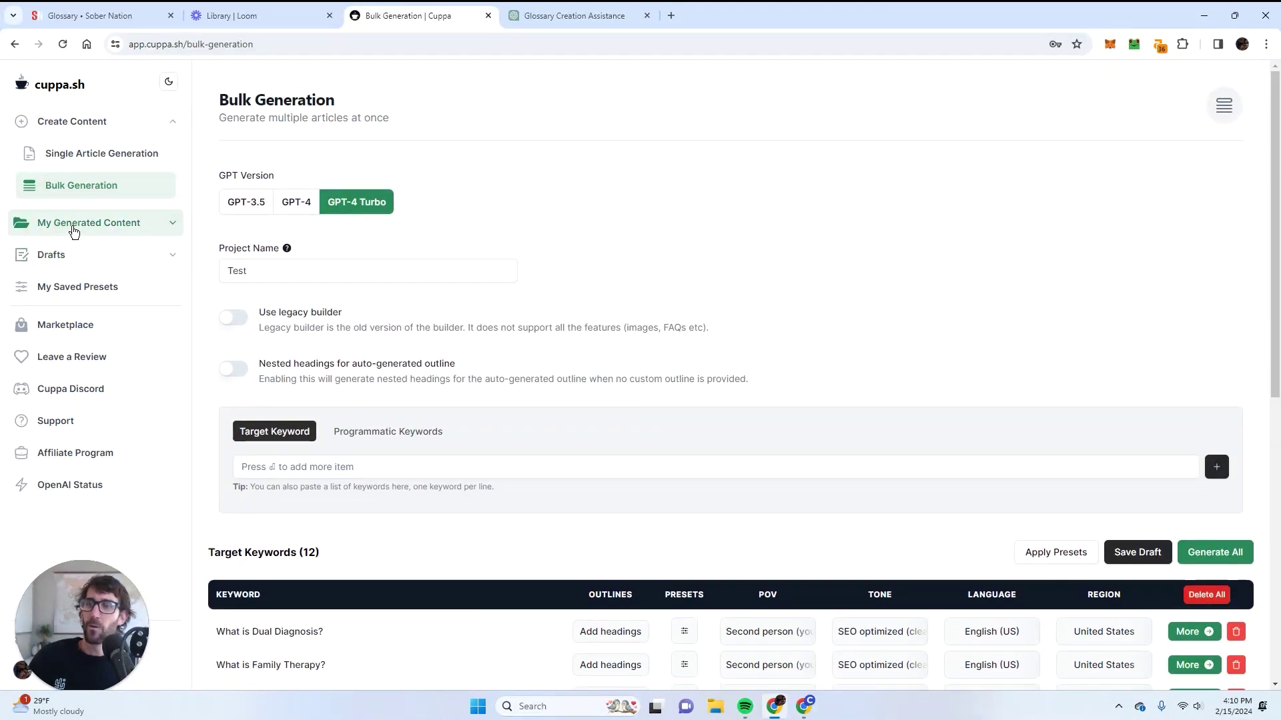
click(69, 190)
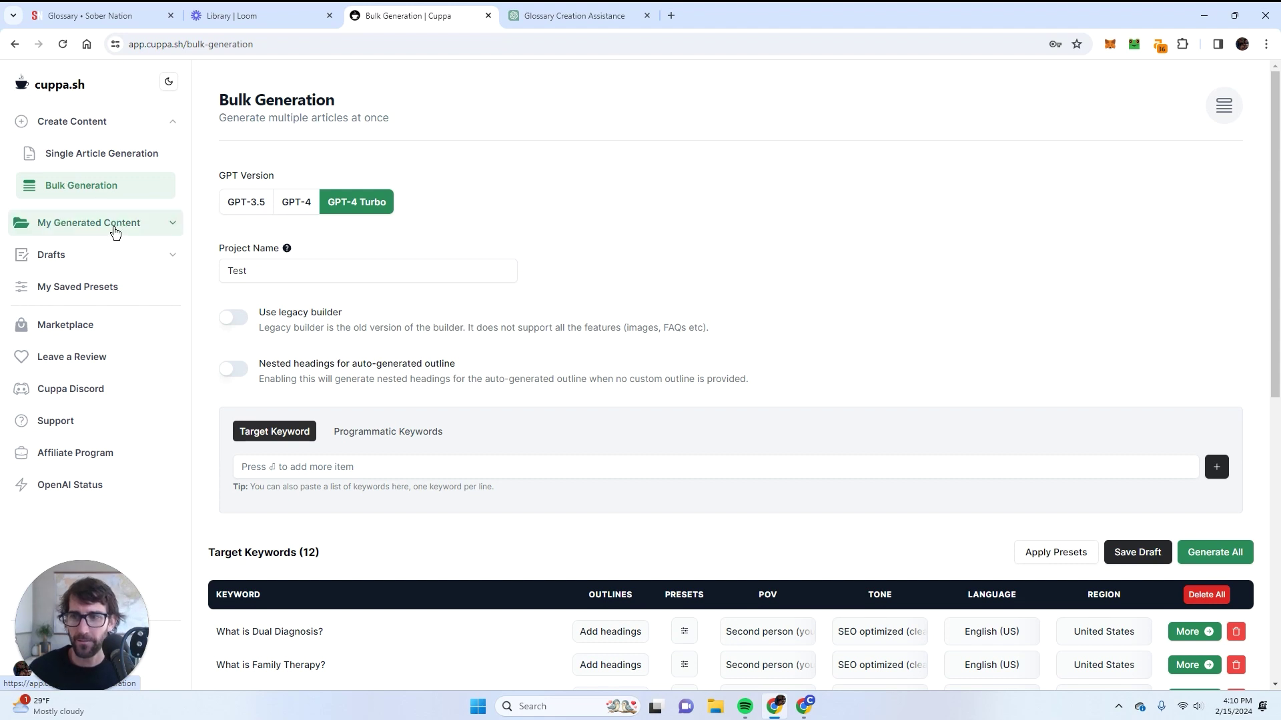
click(92, 222)
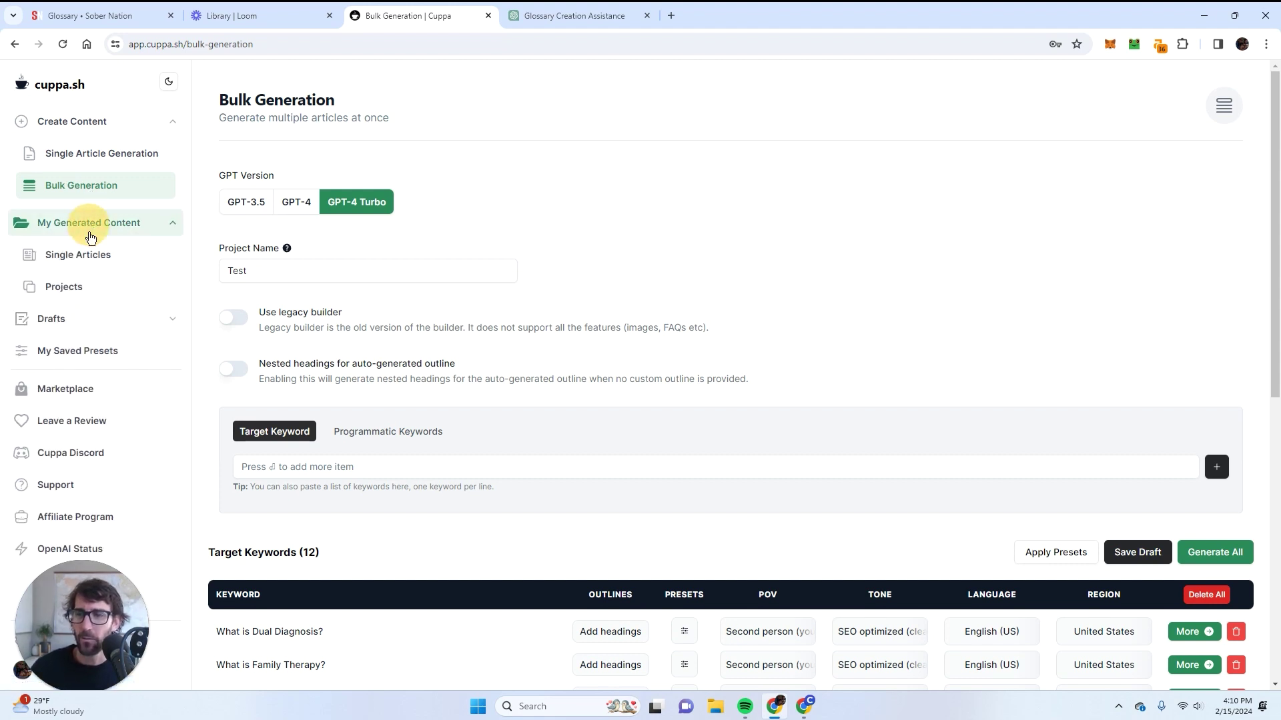
click(77, 286)
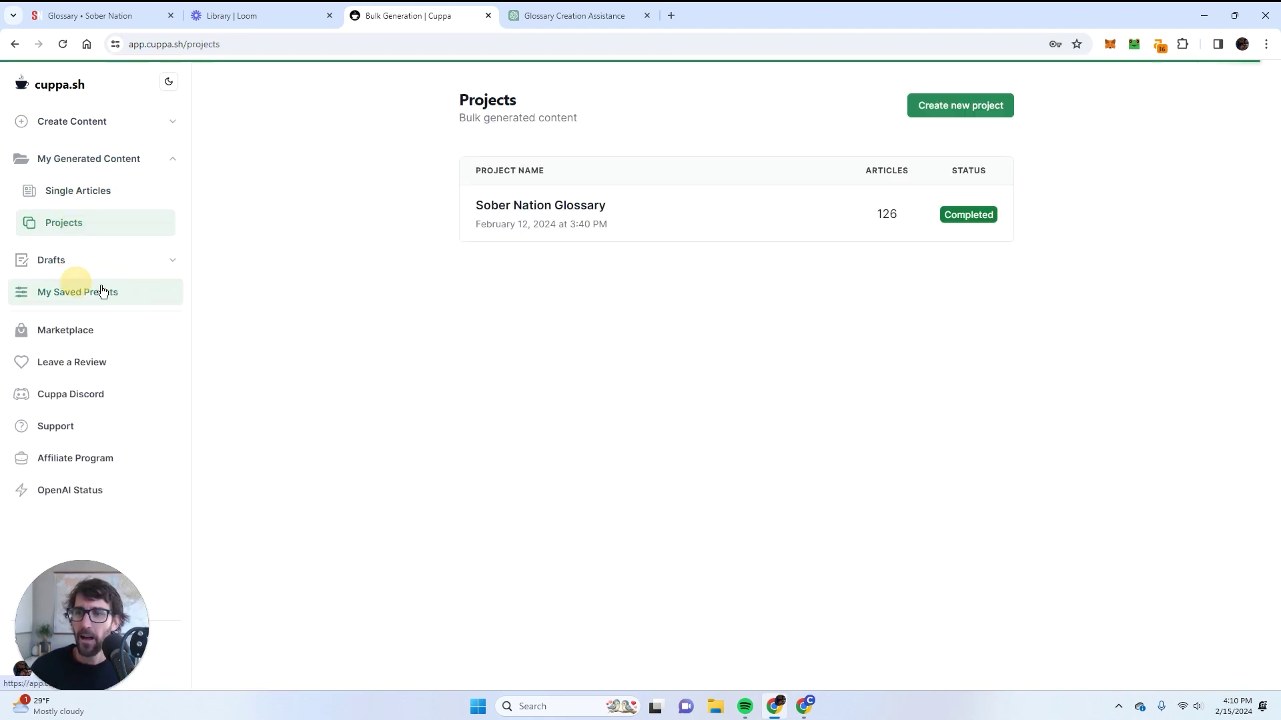
click(587, 207)
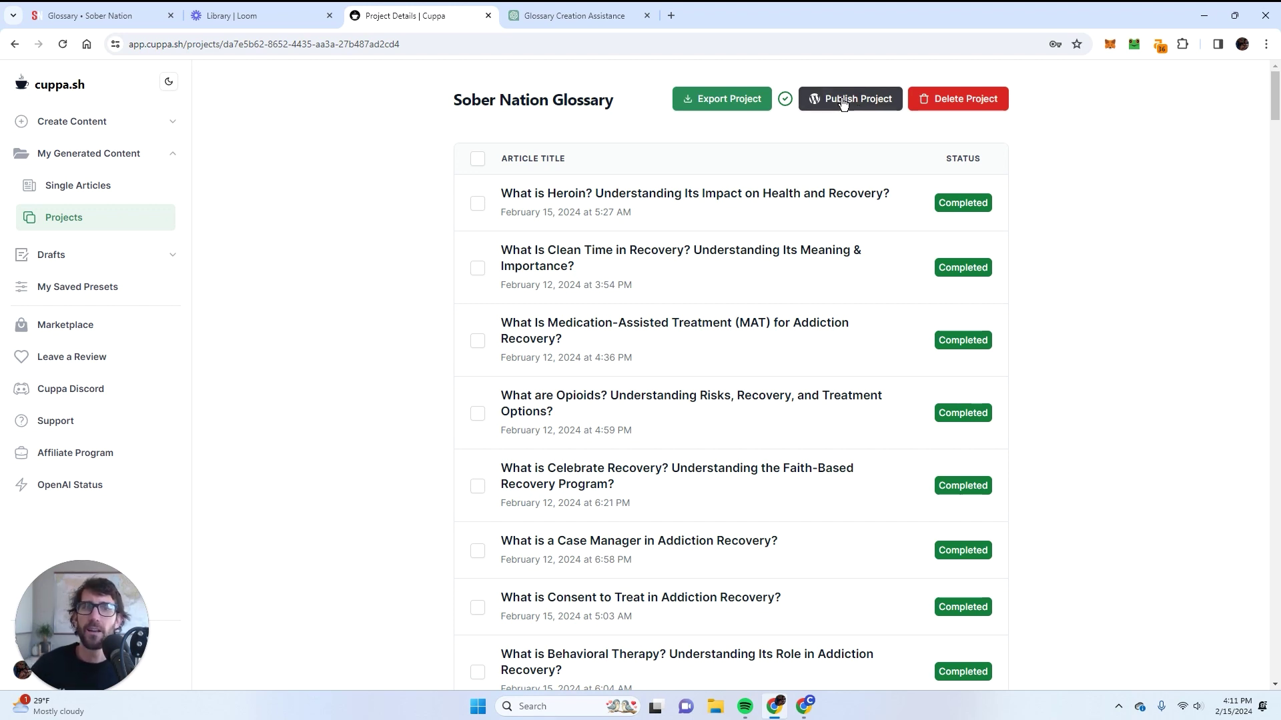
Step: Switch to the Sober Nation website, enter its WordPress dashboard and open the list of all posts
click(87, 15)
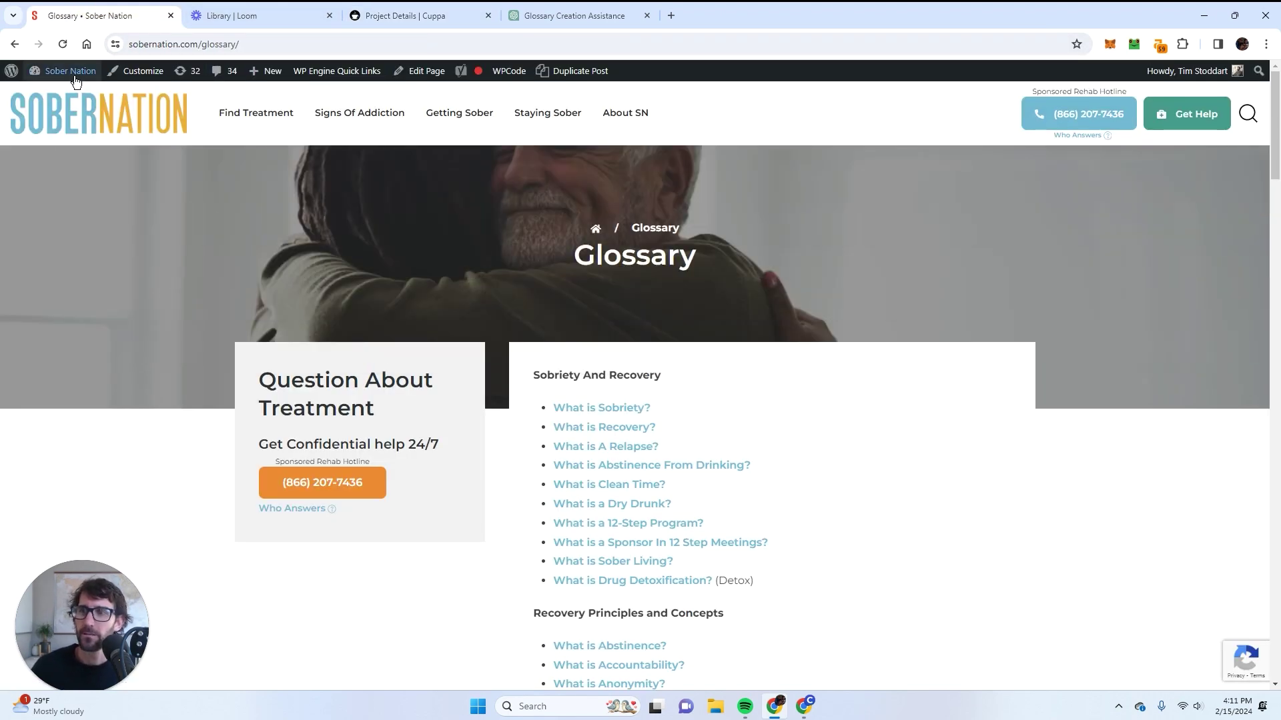
click(70, 72)
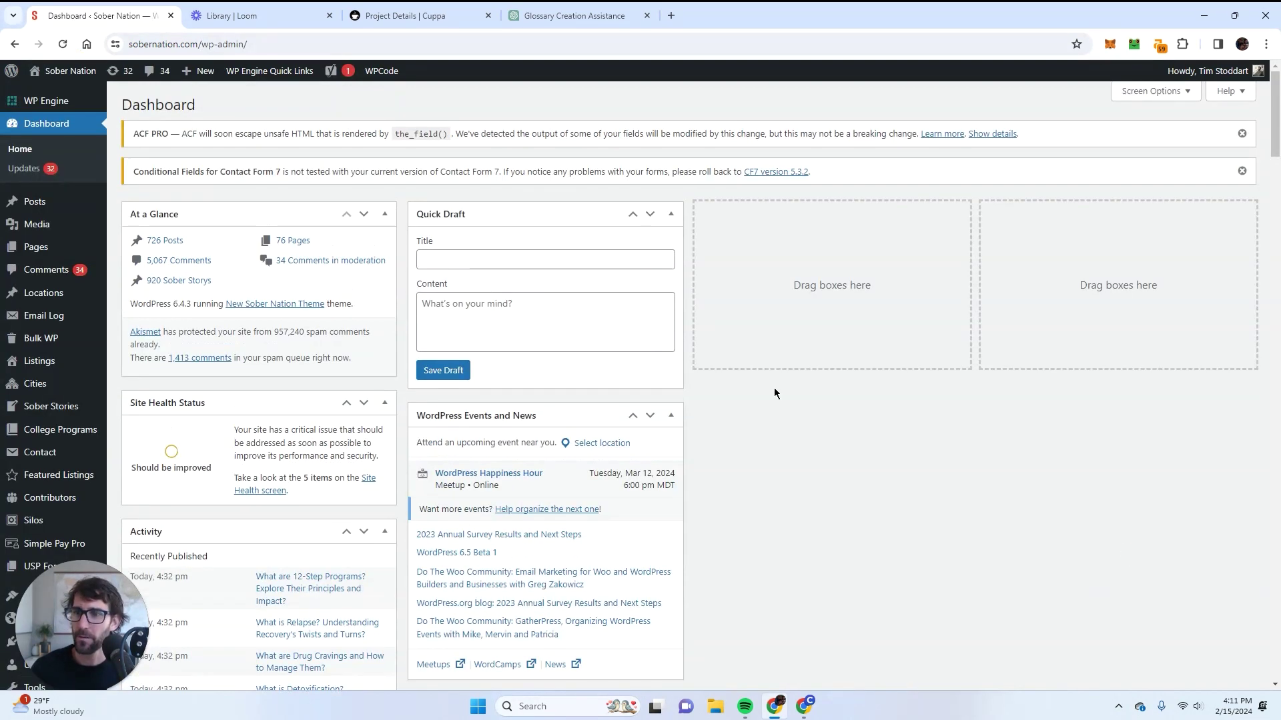
click(27, 202)
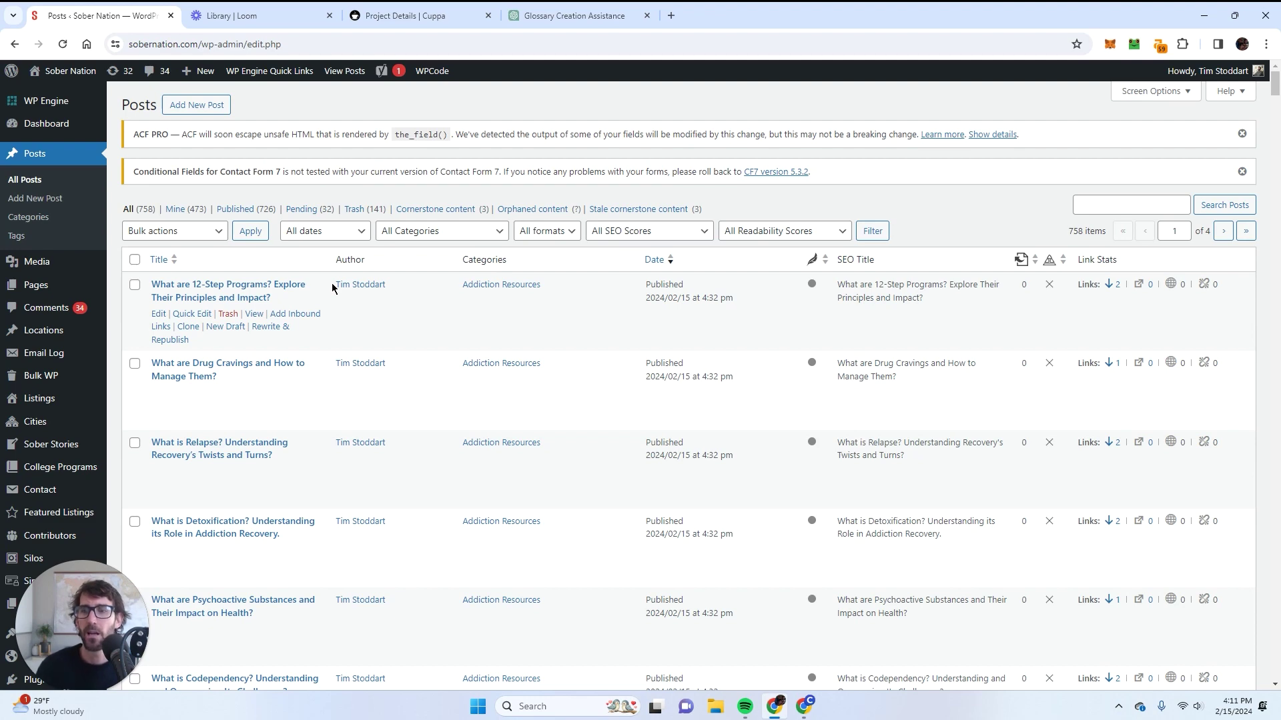
Step: Skim the list of published posts and go to the site's glossary page at sobernation.com/glossary
scroll(513, 383, down, 5)
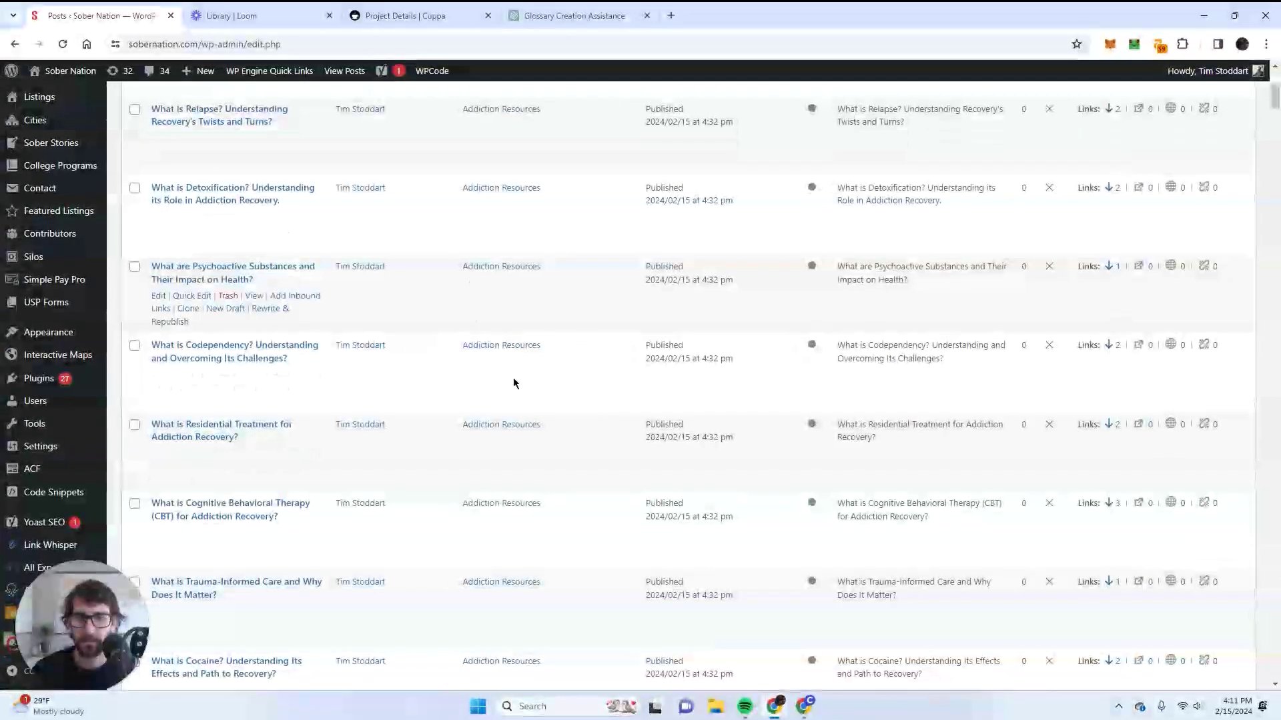
scroll(434, 368, up, 5)
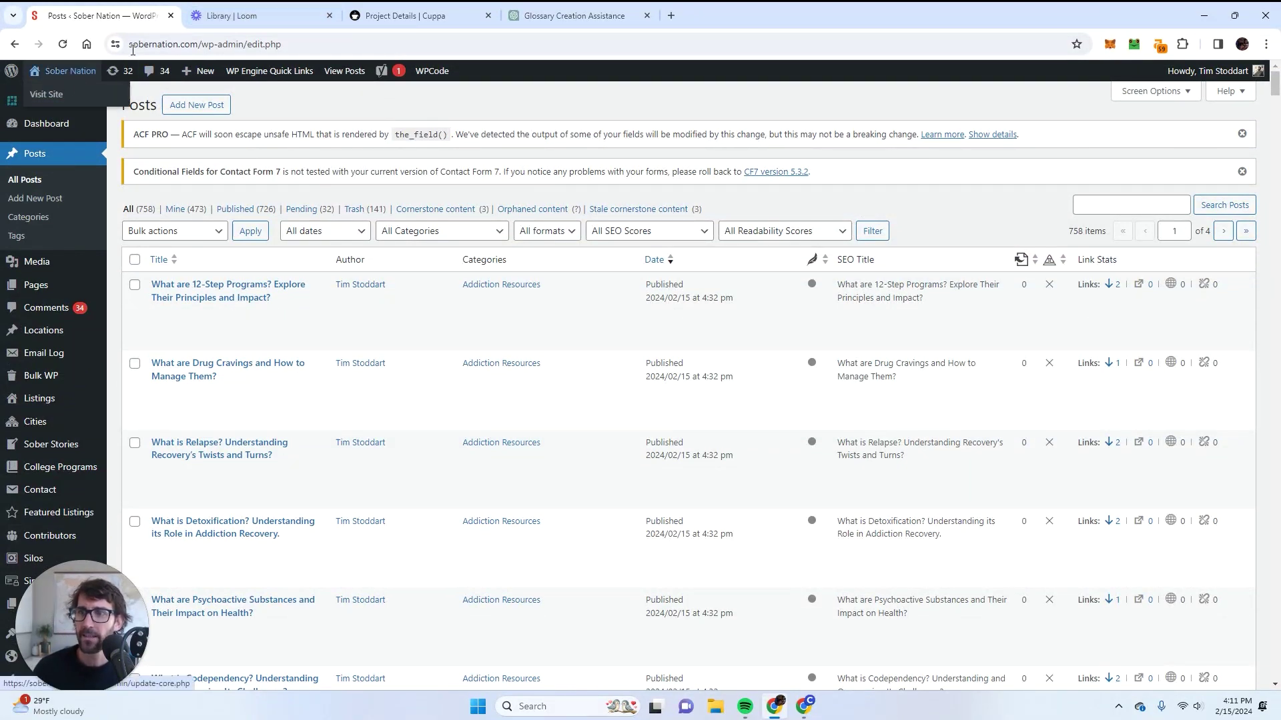
drag(200, 44, 521, 39)
text(glossary)
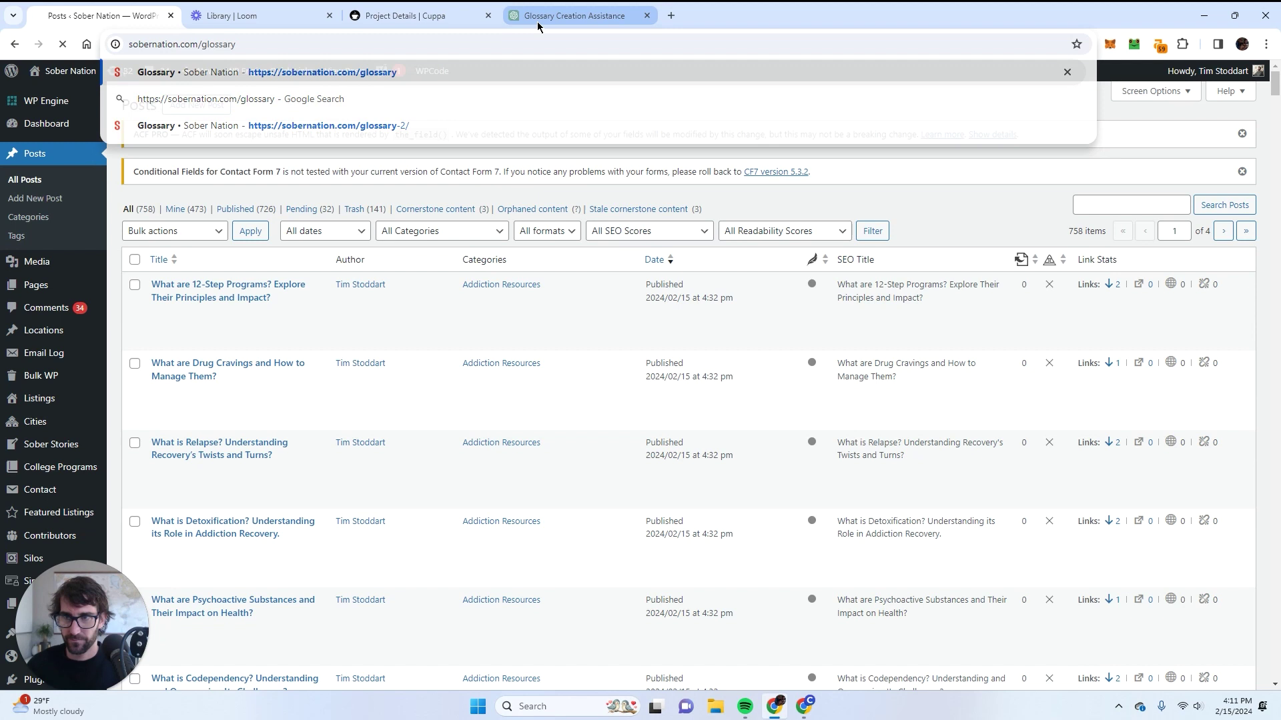
key(Return)
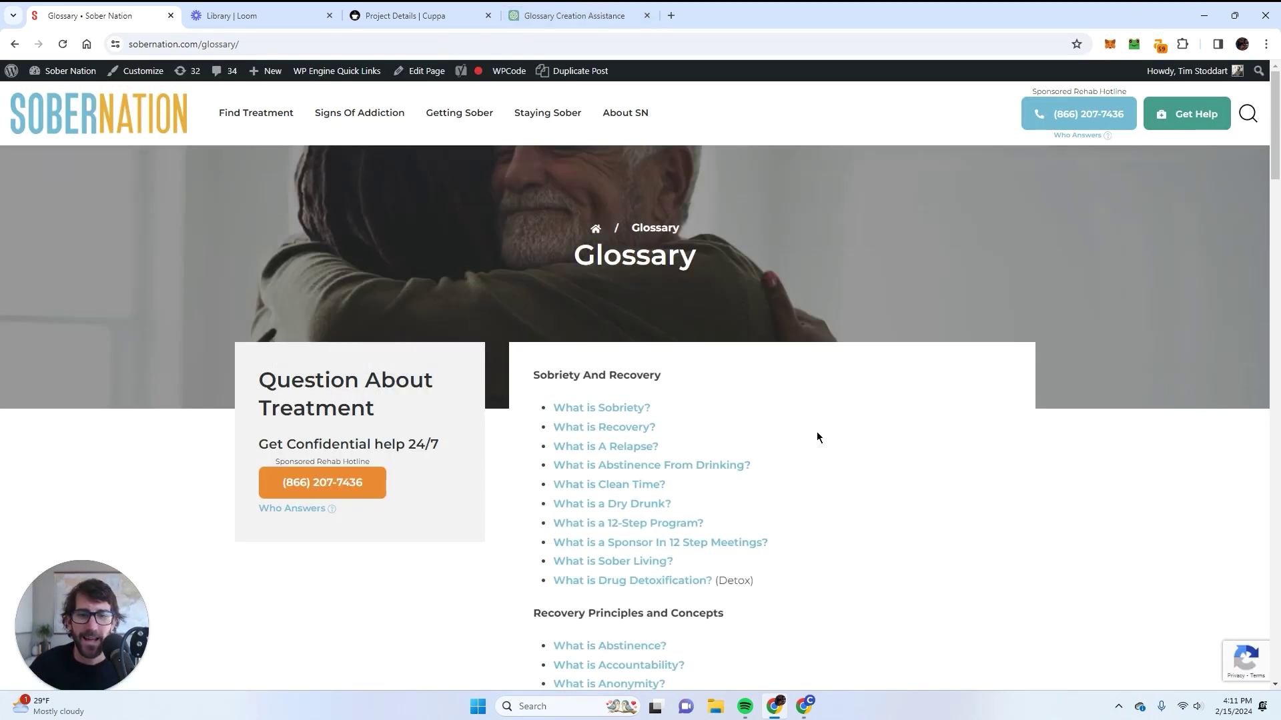
scroll(729, 480, down, 4)
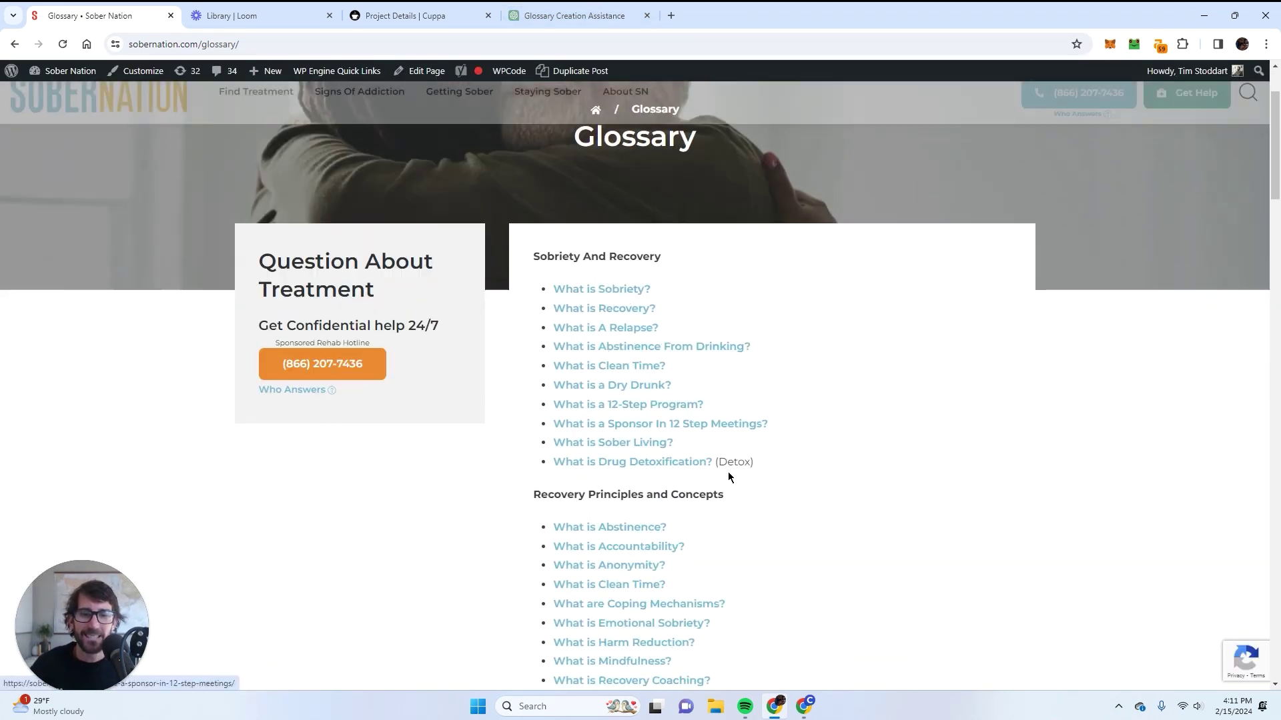
Step: Switch to ChatGPT to view its question list and compare it with the entries on the Sober Nation glossary page
click(585, 13)
scroll(557, 215, up, 3)
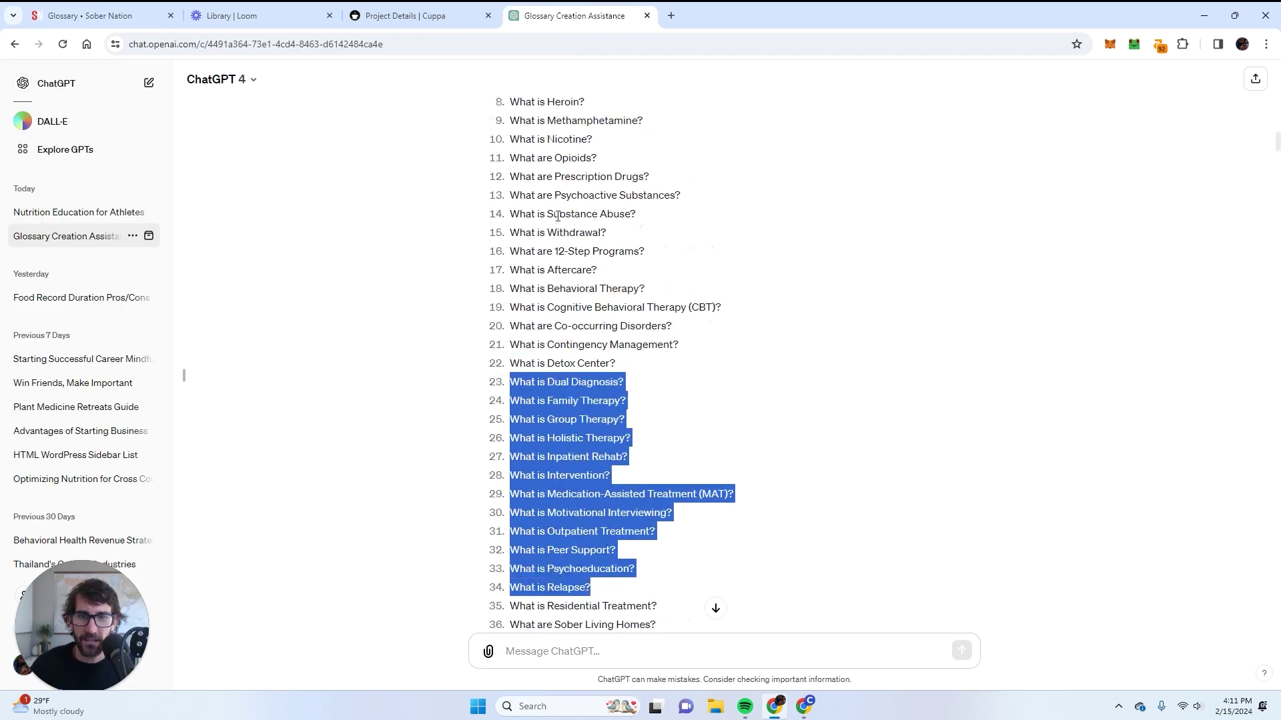
click(93, 15)
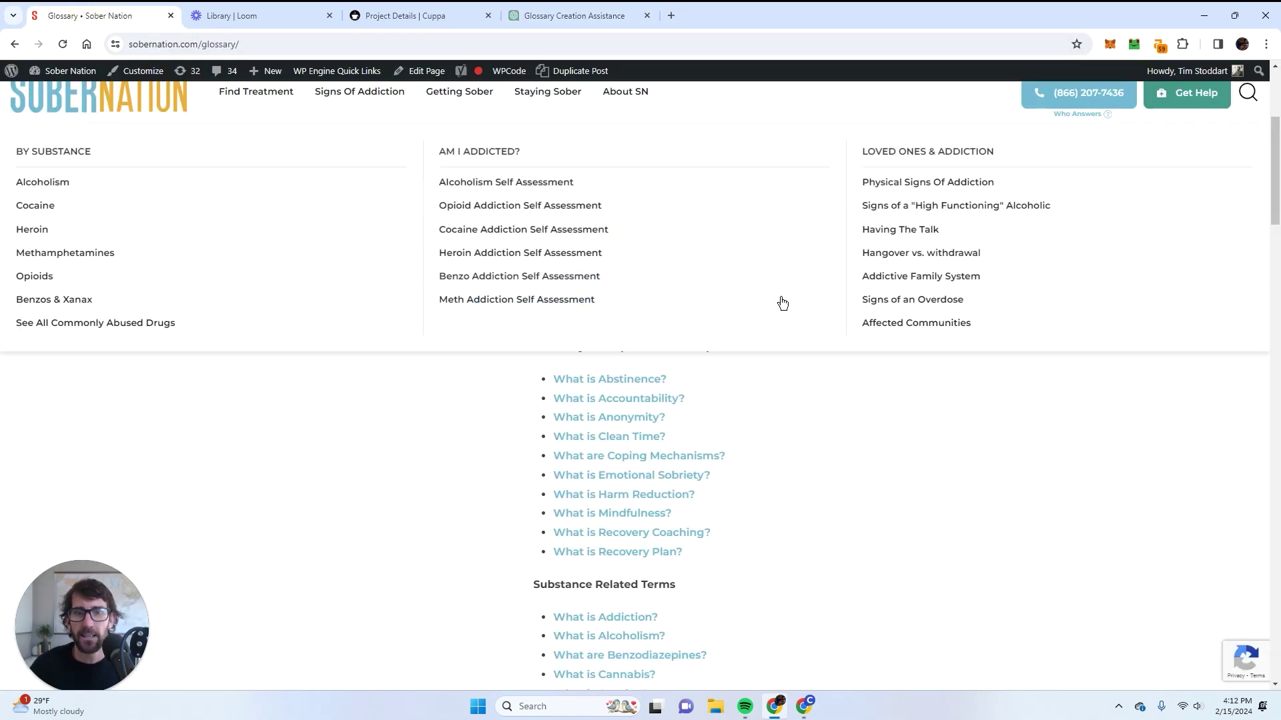
scroll(806, 398, up, 2)
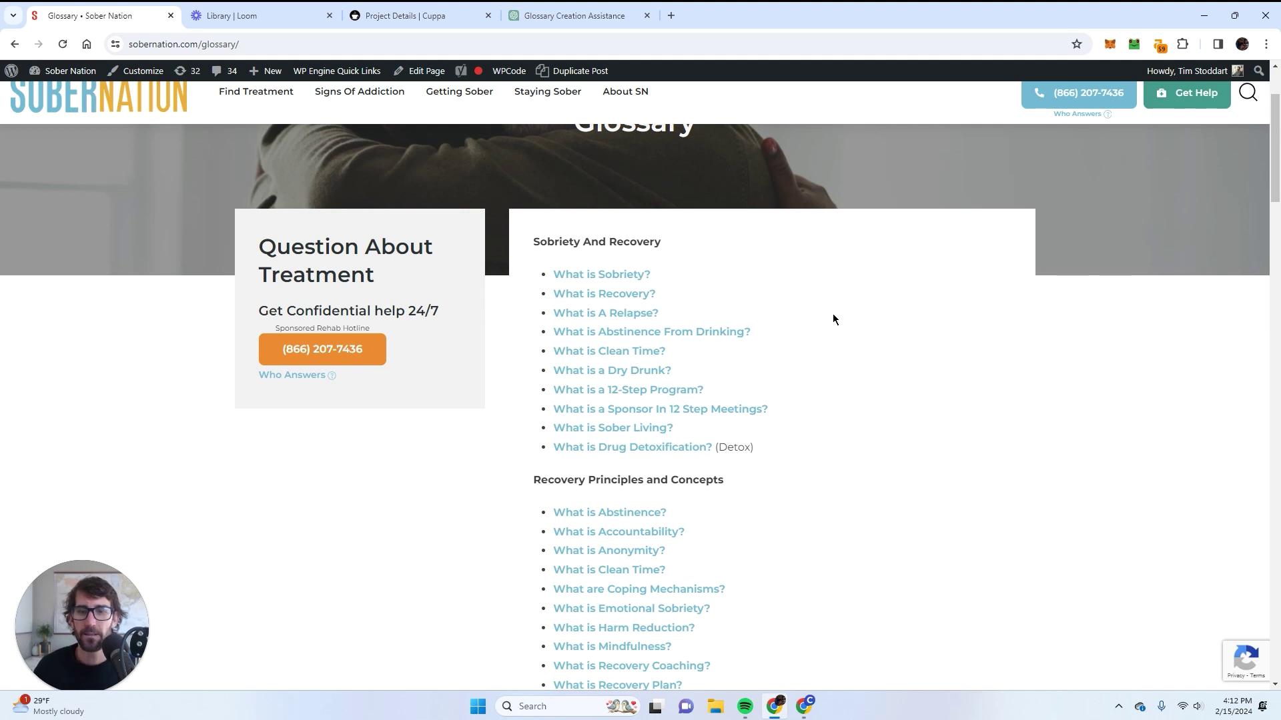
Step: Open the "What is Sobriety?" glossary entry in a new tab and examine its address and article
right_click(624, 275)
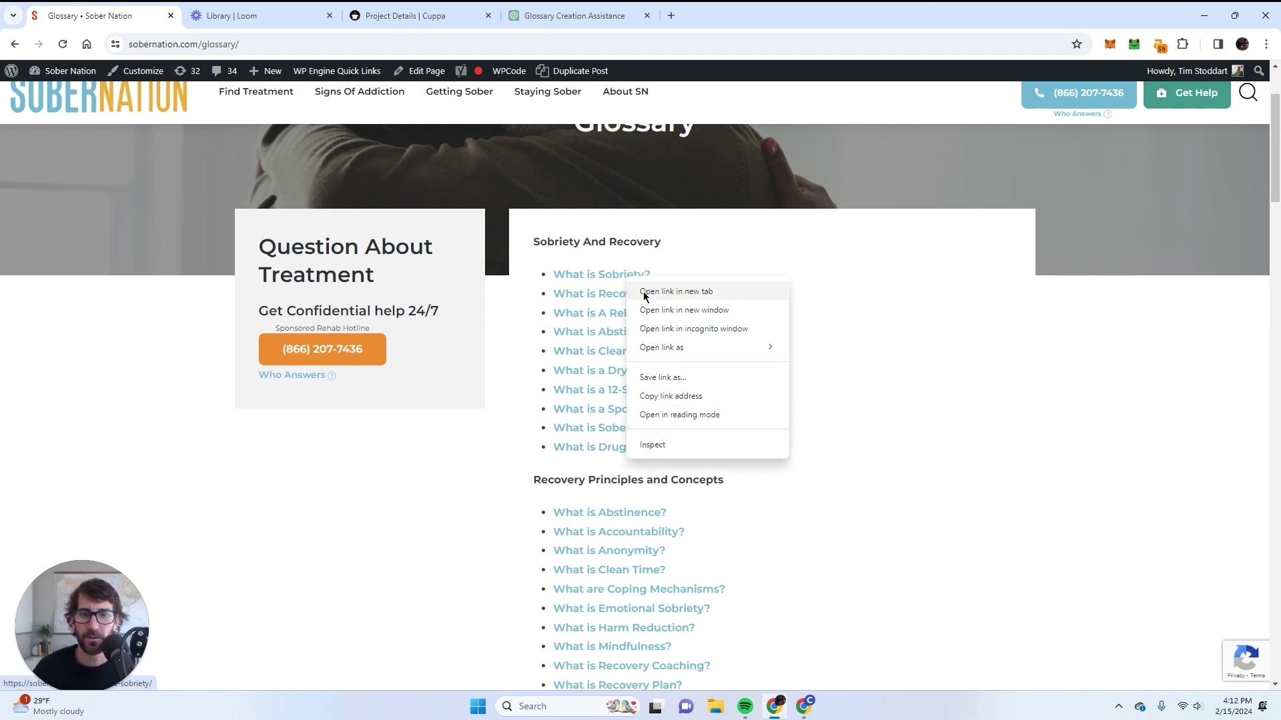
click(643, 291)
click(260, 15)
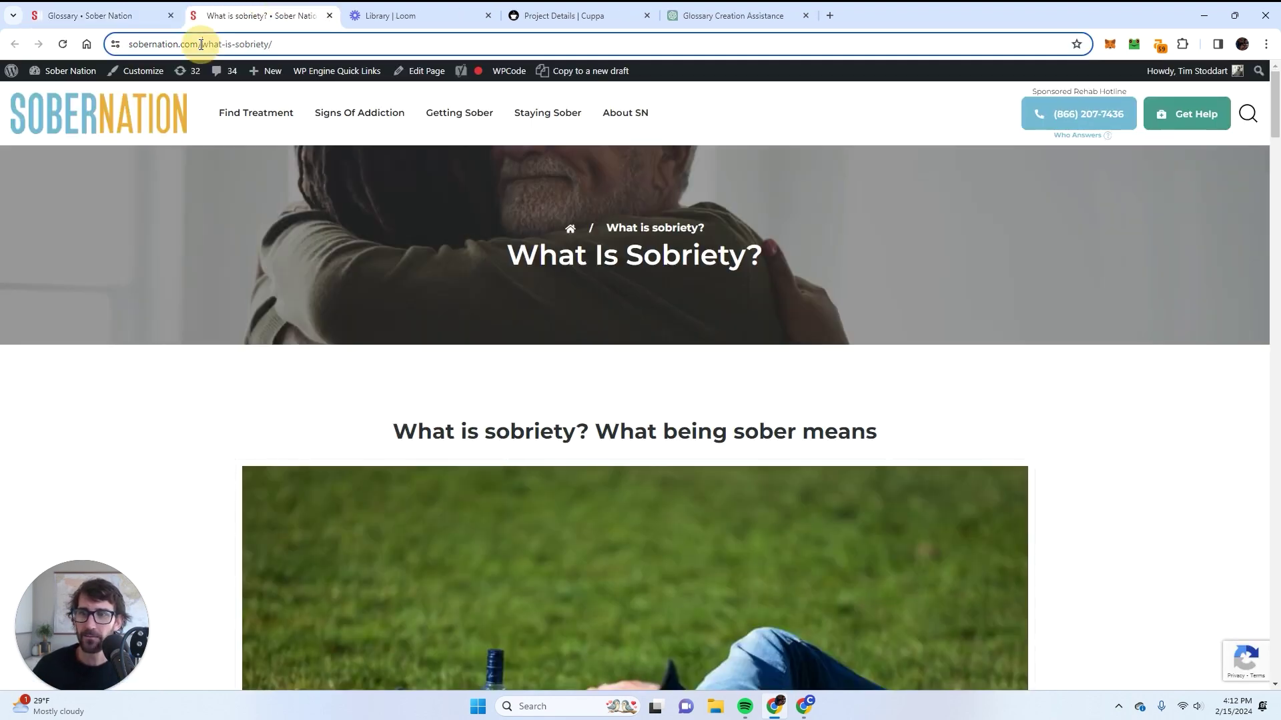
click(201, 44)
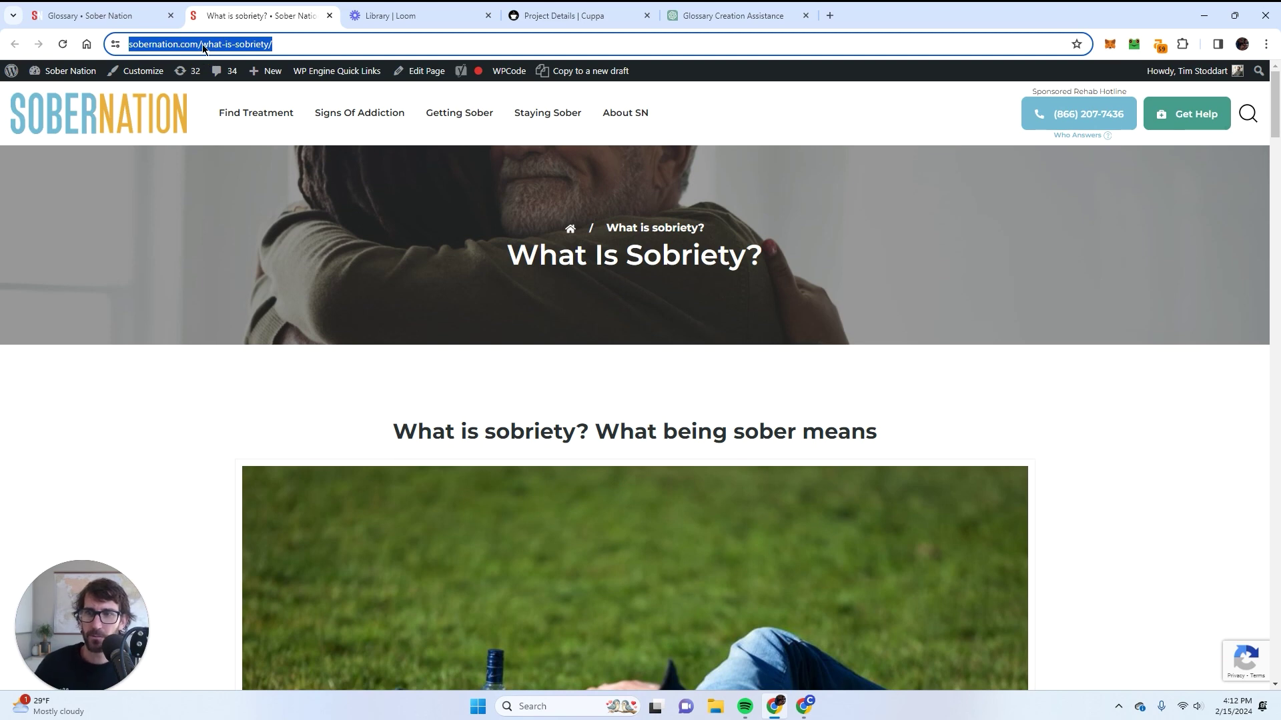
scroll(687, 434, down, 15)
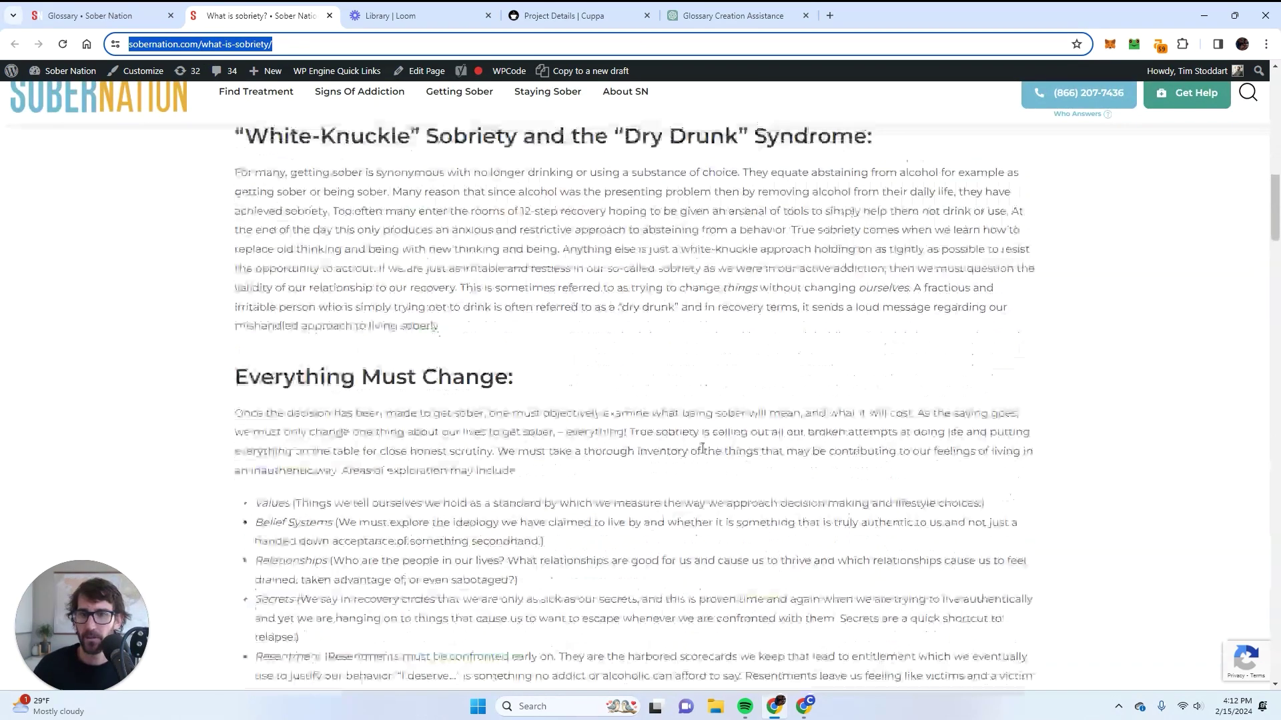
scroll(239, 102, up, 12)
Step: Open the glossary's "What is Recovery?" entry in a new tab to examine its address, closing the sobriety article
click(122, 13)
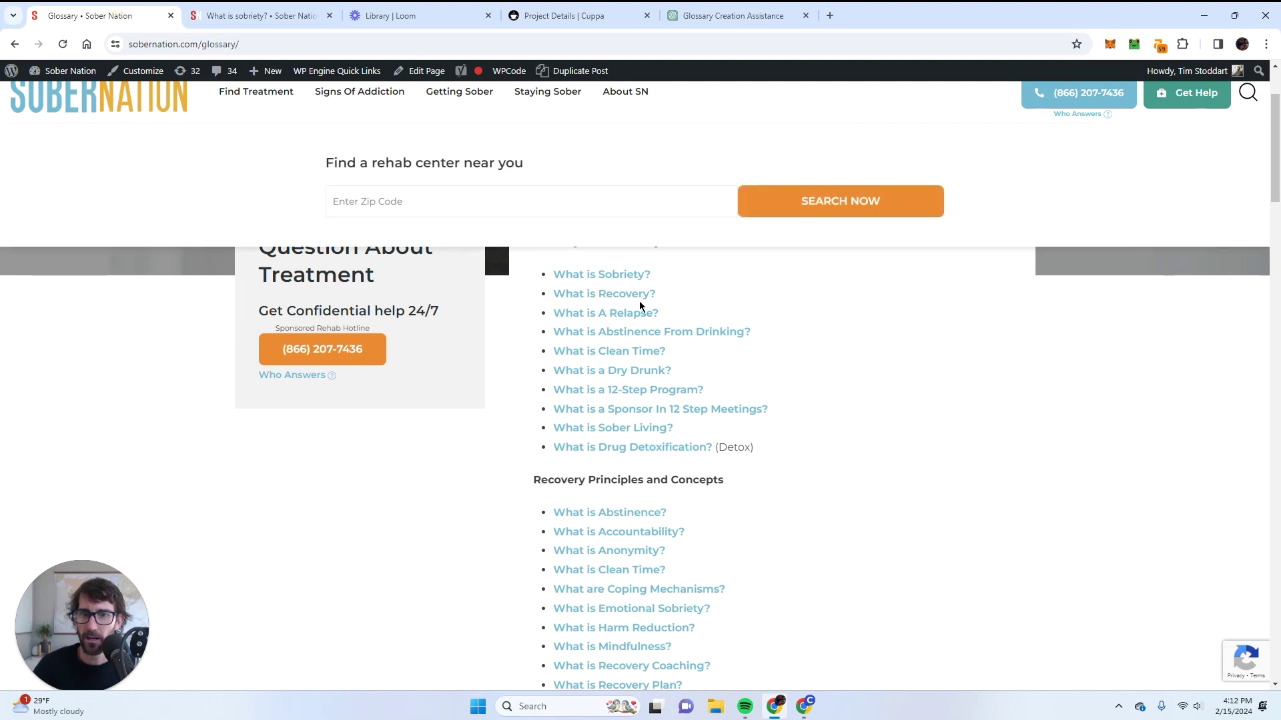
click(634, 302)
click(387, 14)
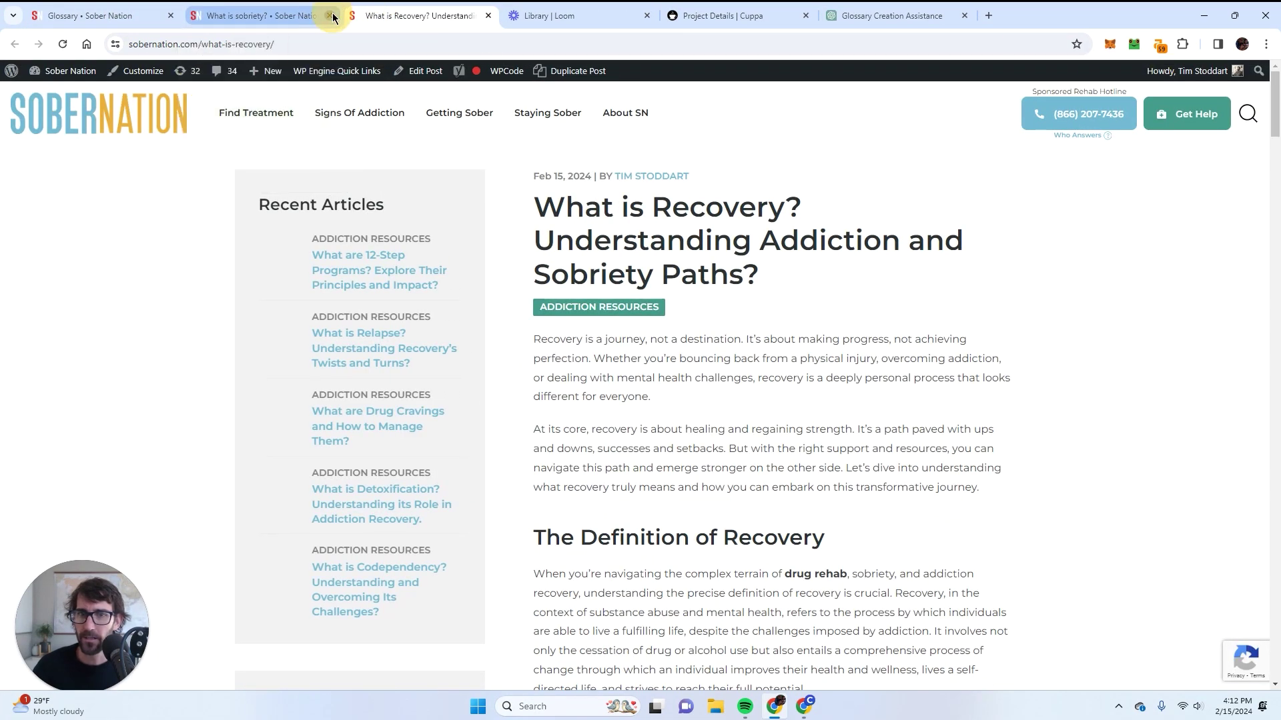
click(329, 15)
click(205, 43)
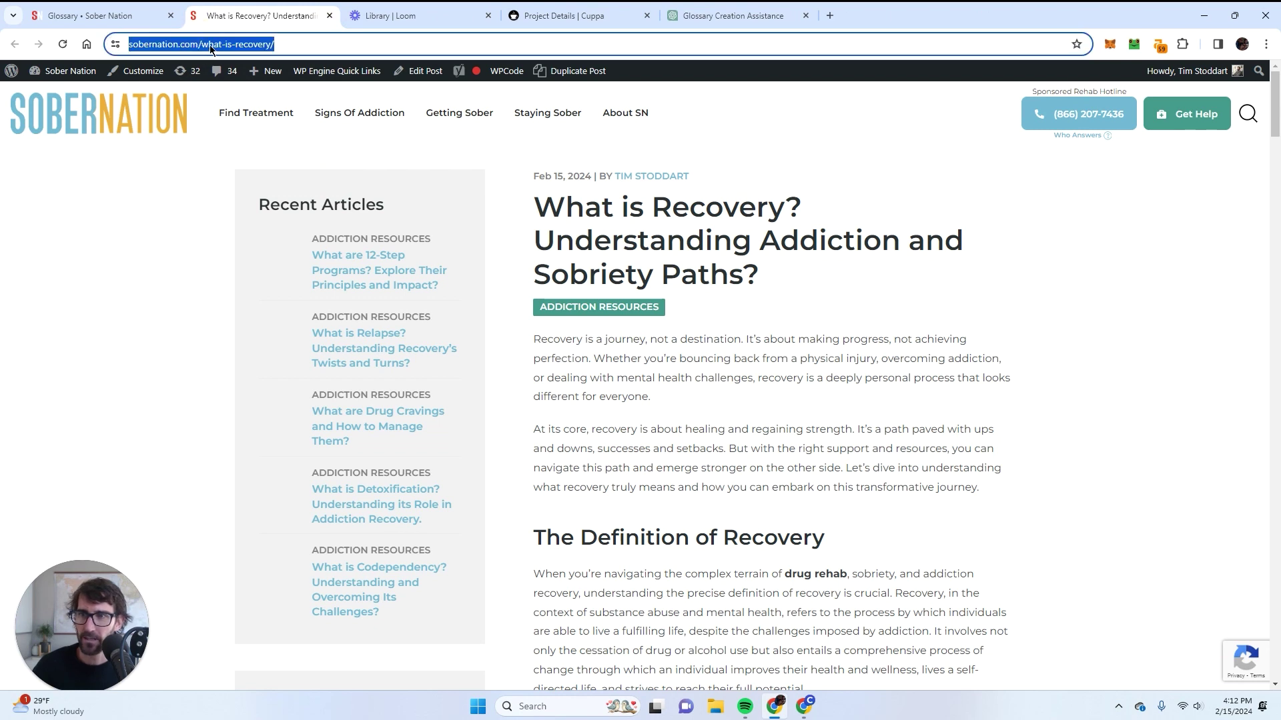
Step: Insert "glossary/" before "what-is-recovery" in the page address to illustrate a glossary subfolder, and highlight the resulting path
click(232, 45)
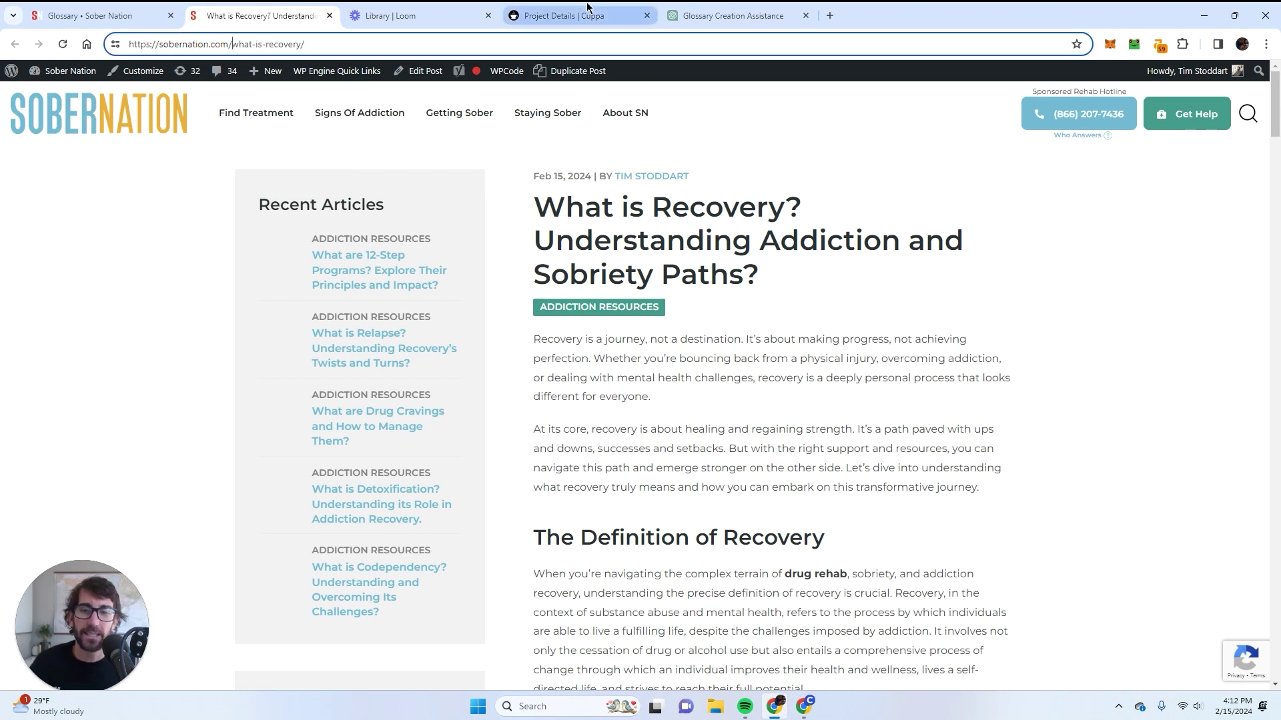
text(glossar)
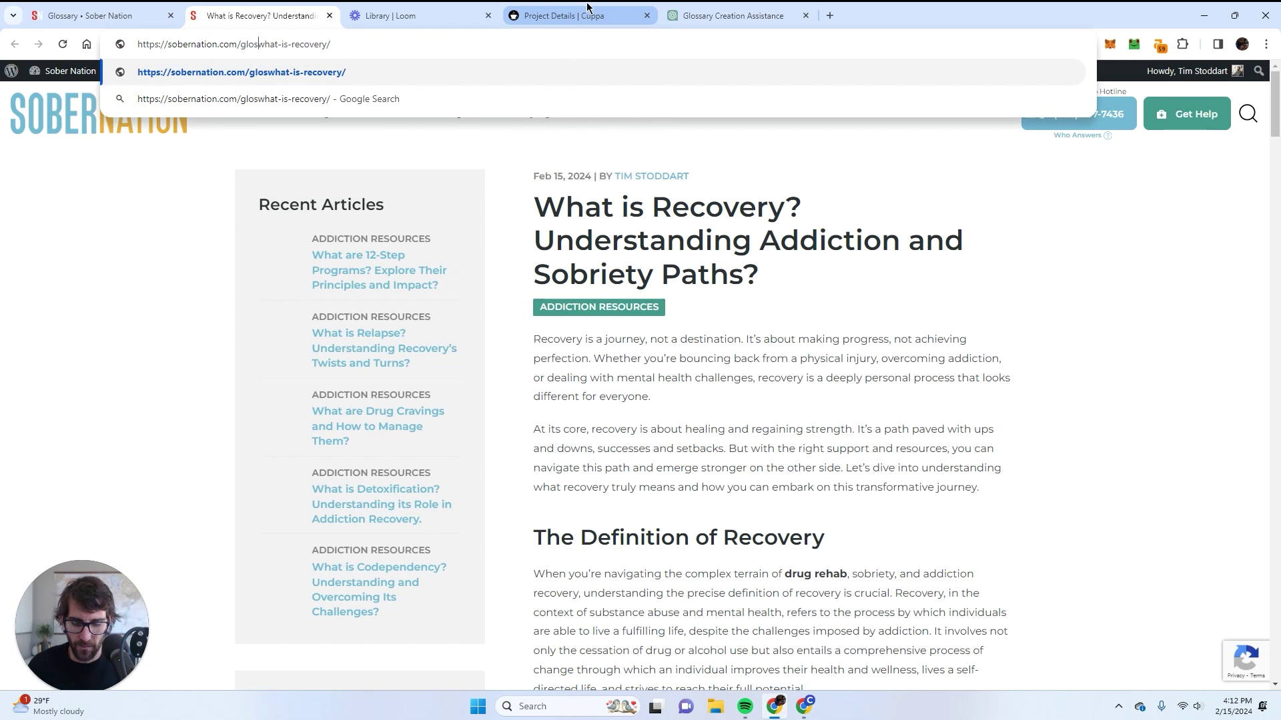
text(y)
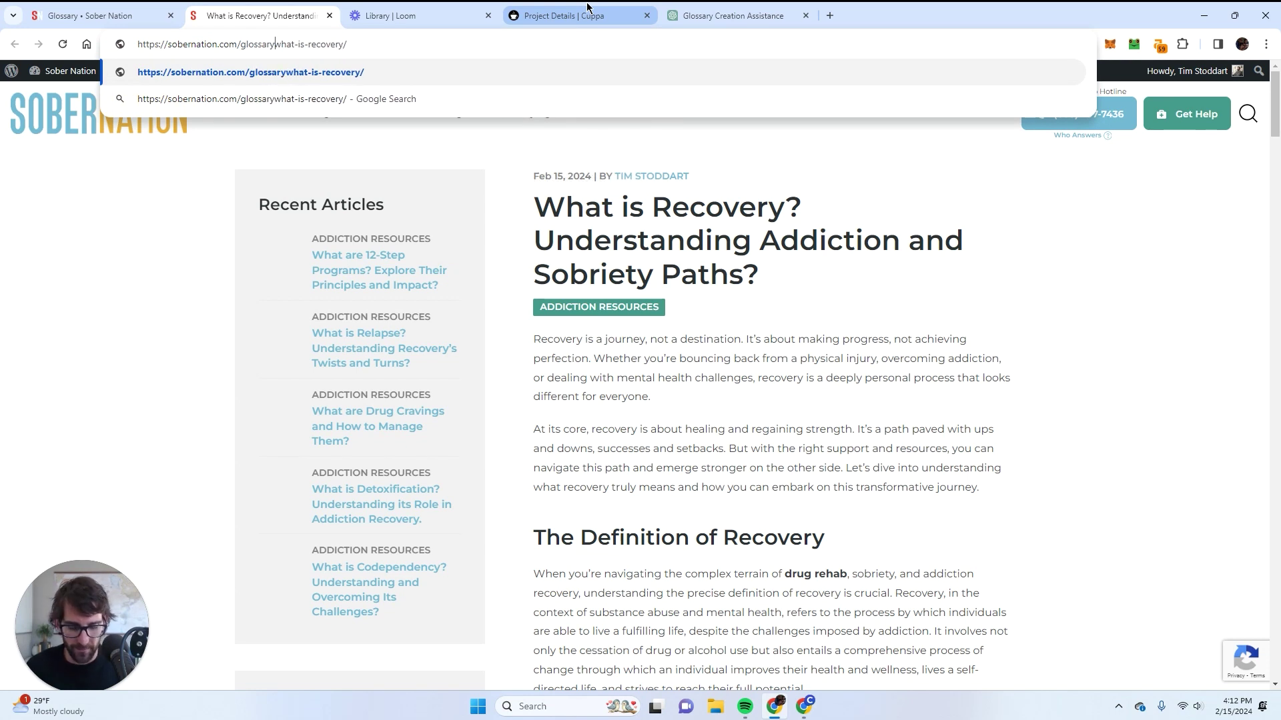
text(/)
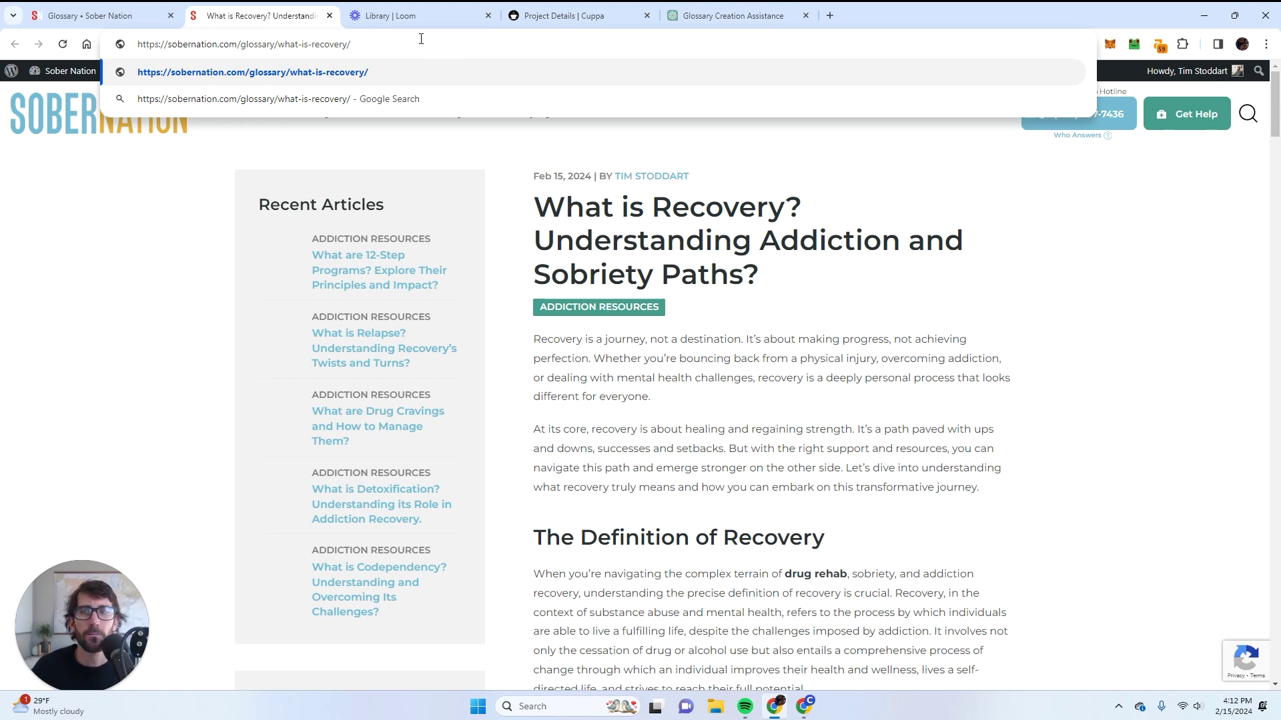
drag(407, 37, 241, 64)
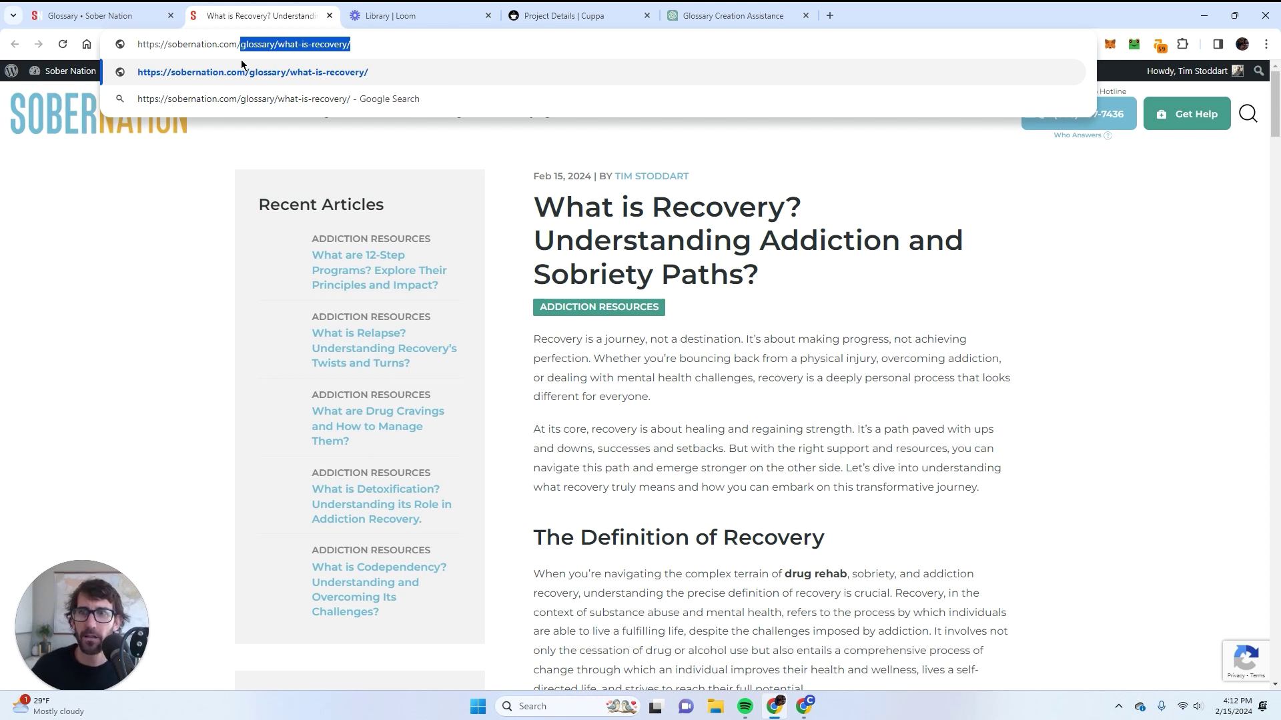
Step: Remove the "glossary/" segment from the address and reload sobernation.com/what-is-recovery/
click(269, 44)
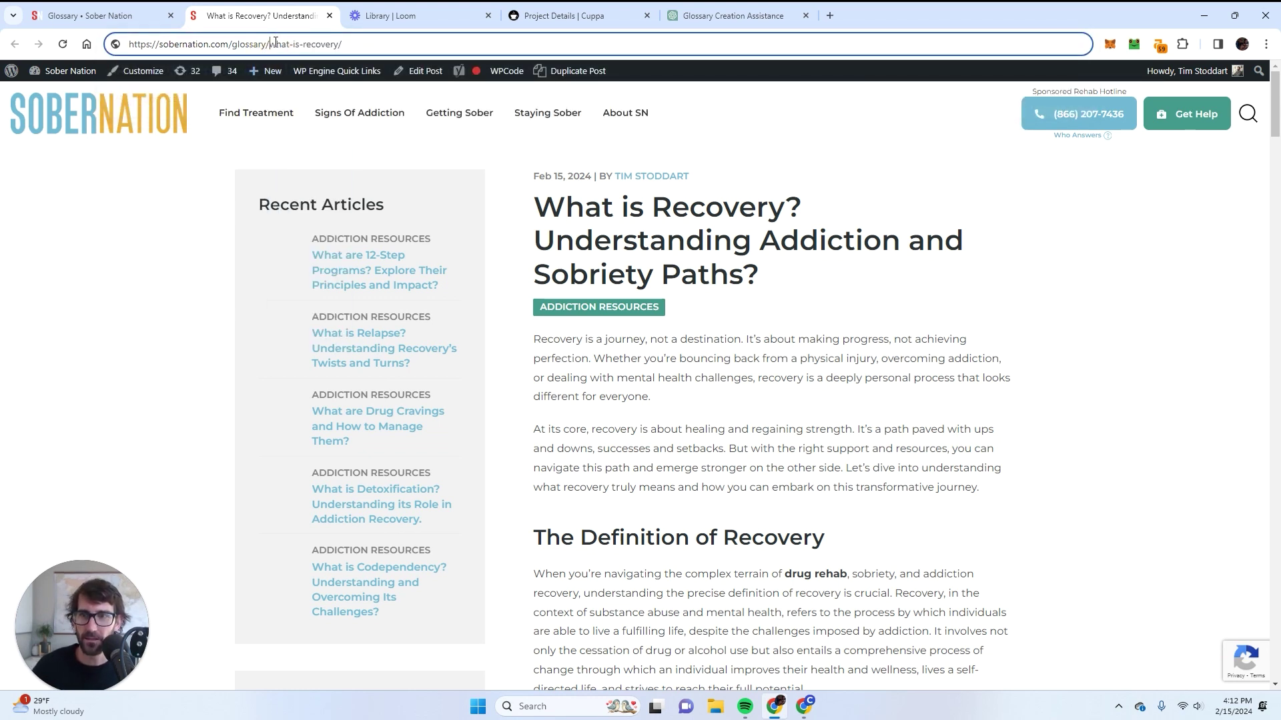
key(BackSpace)
key(BackSpace)
key(BackSpace)
key(BackSpace)
key(BackSpace)
key(BackSpace)
key(BackSpace)
key(BackSpace)
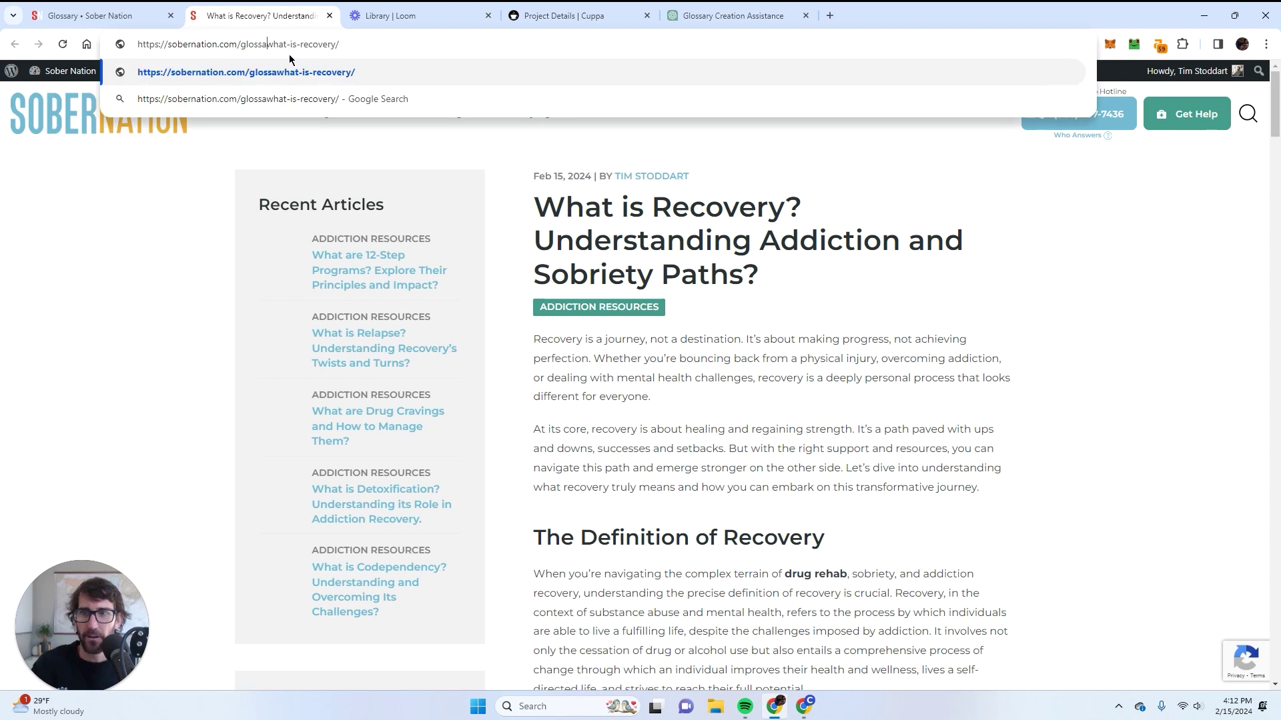
key(BackSpace)
key(Return)
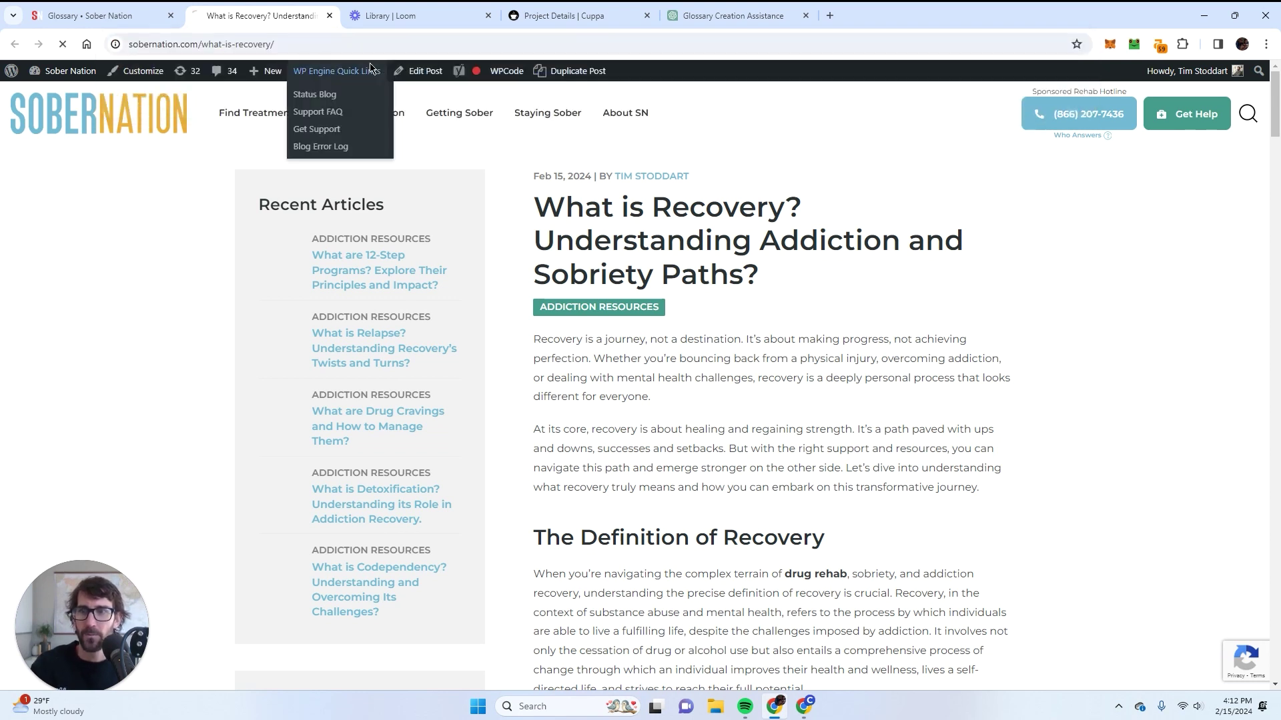
Step: Look through the "What is Recovery?" article from its introduction to the conclusion, including the headings and embedded video
mouse_move(722, 234)
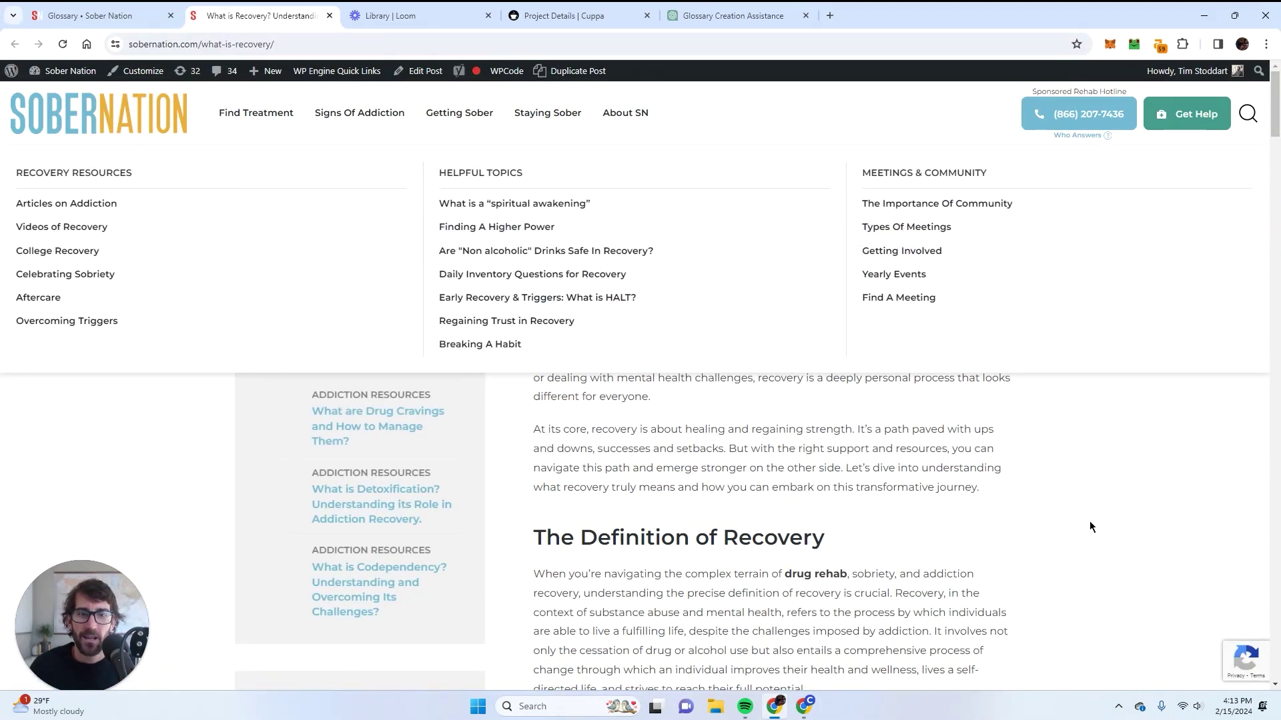
scroll(700, 290, down, 8)
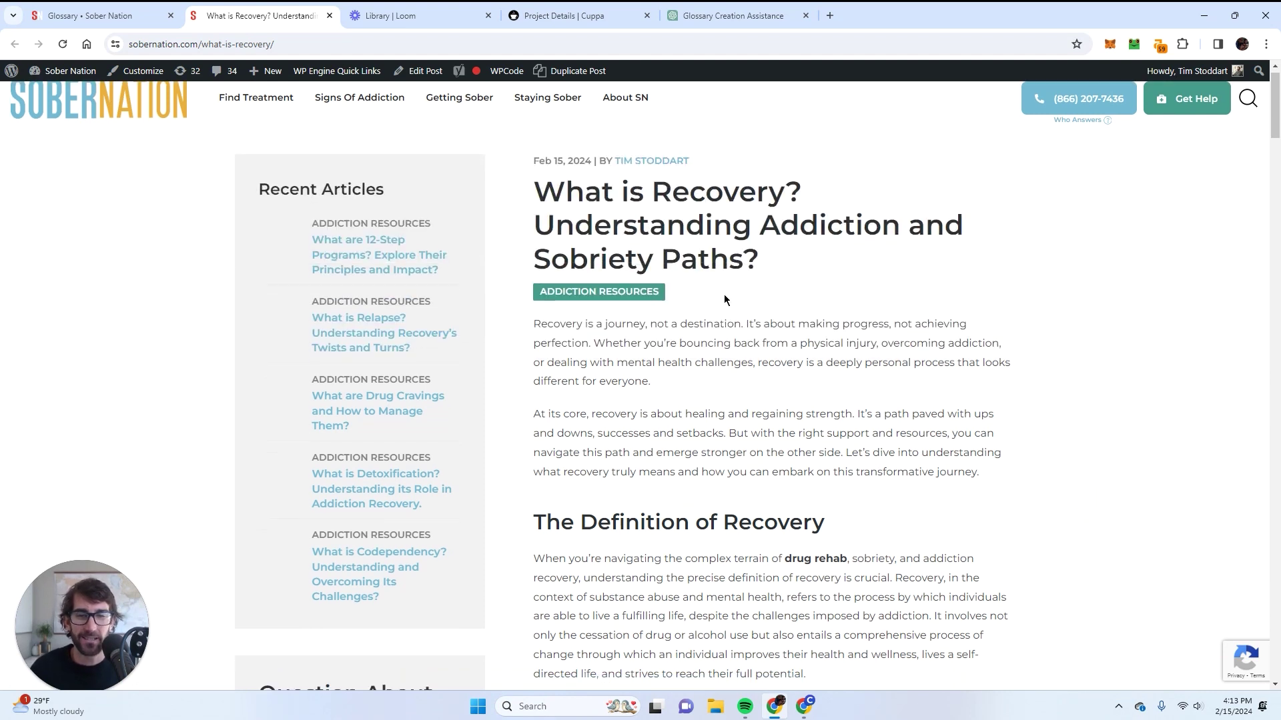
scroll(731, 314, down, 20)
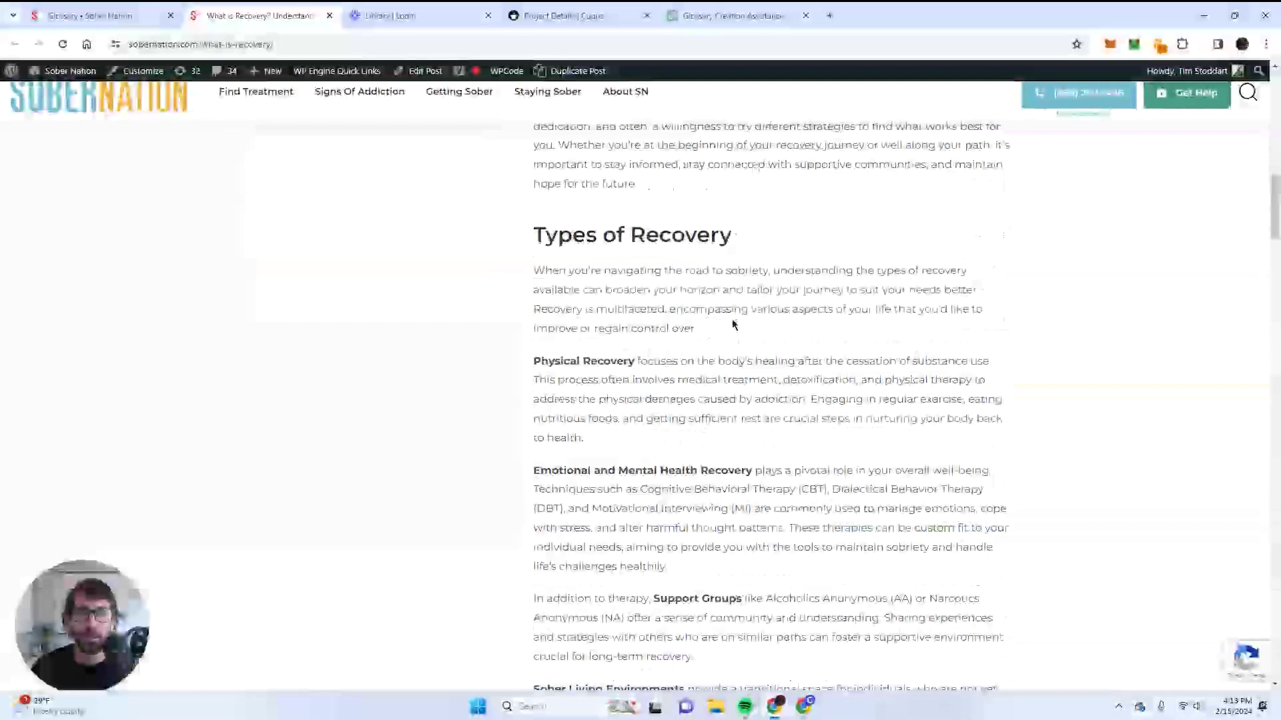
scroll(979, 369, down, 20)
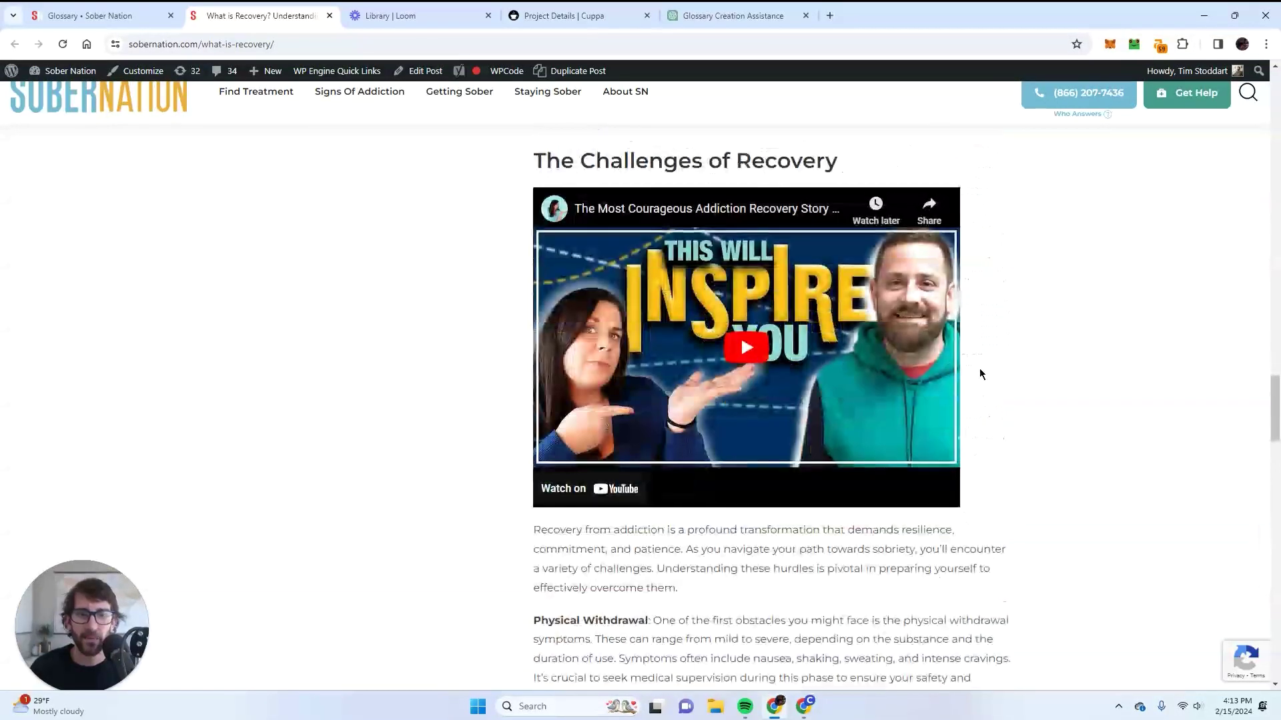
scroll(932, 370, down, 20)
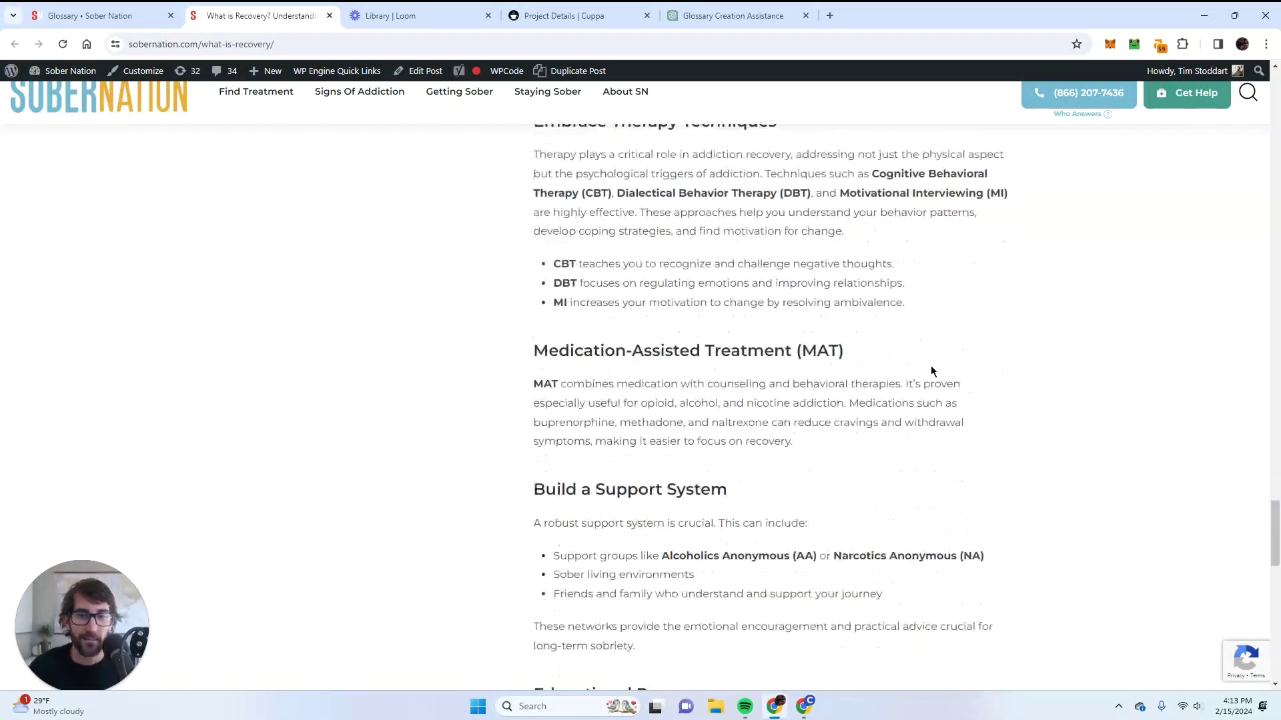
scroll(916, 379, up, 9)
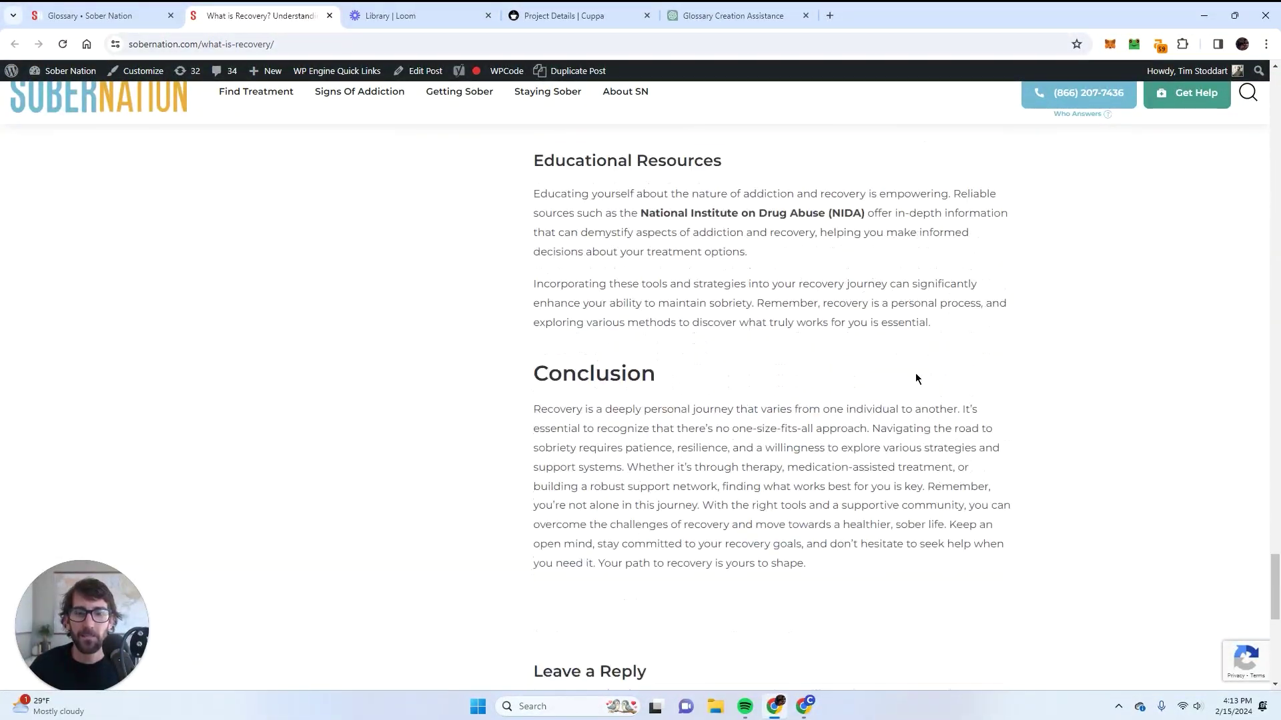
Step: Return to the glossary page, open the "What is Methamphetamine?" entry and look through its article
key(ctrl+shift+Tab)
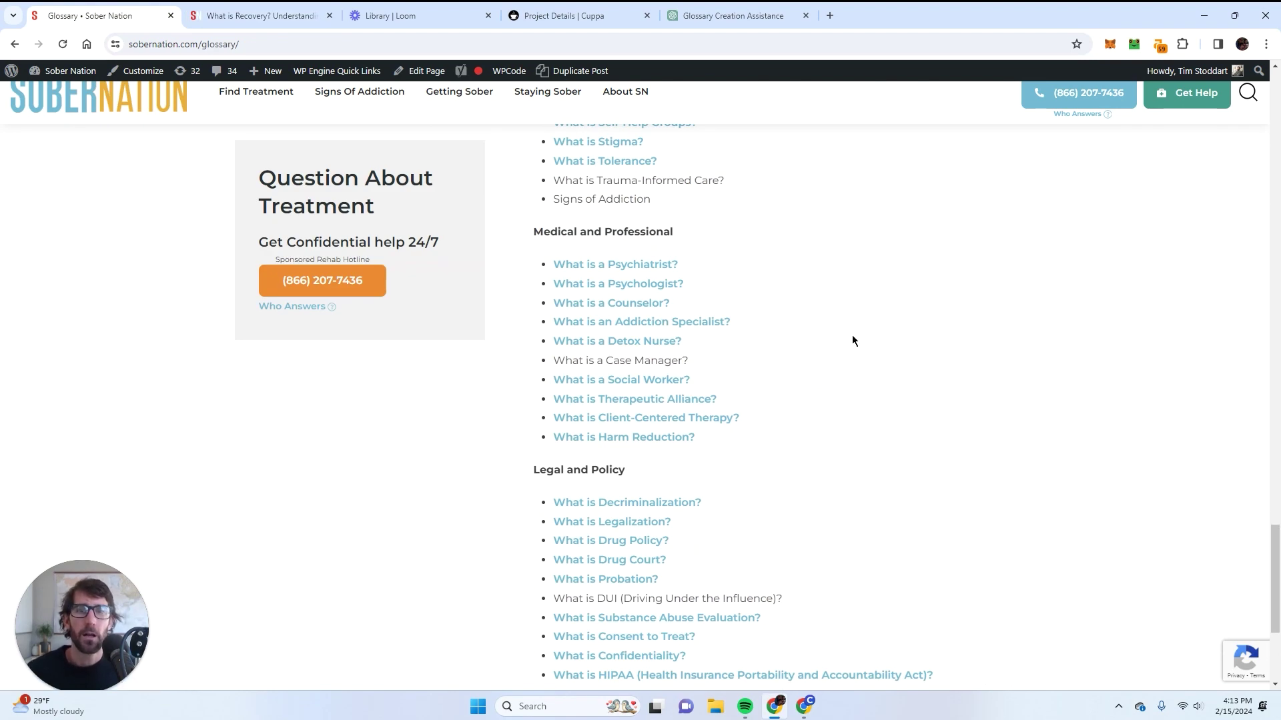
scroll(857, 337, up, 13)
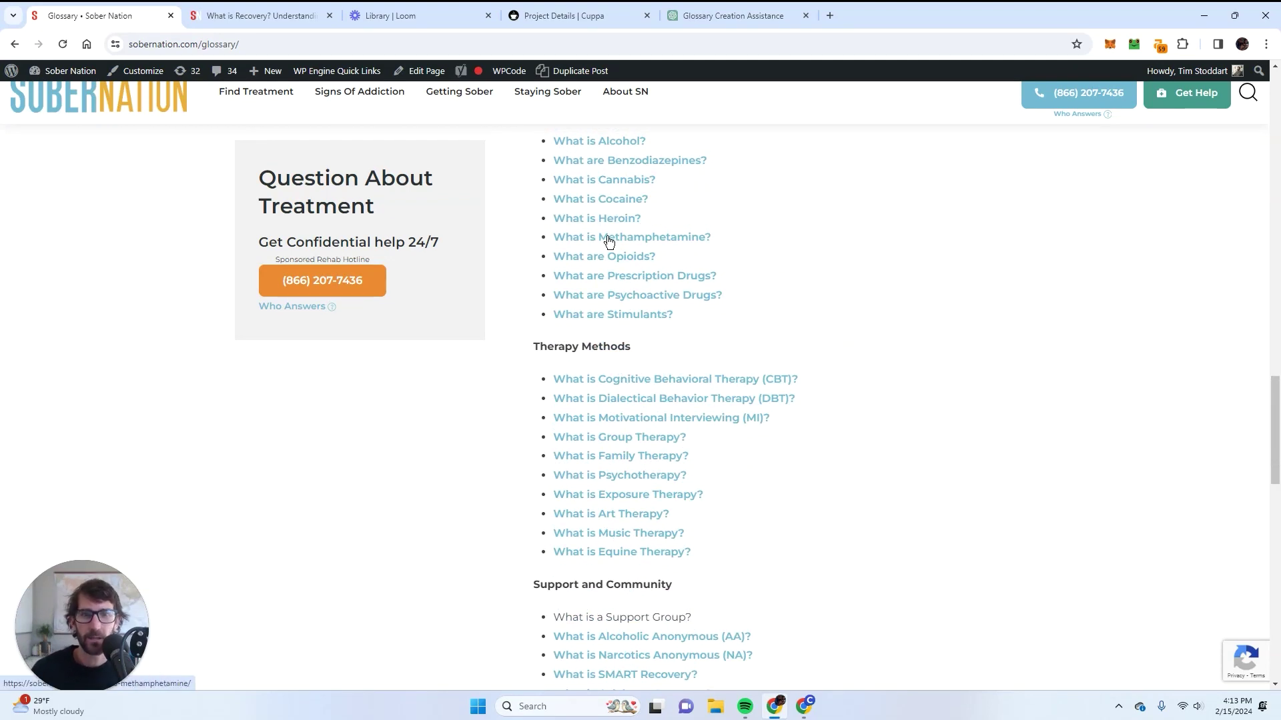
click(643, 244)
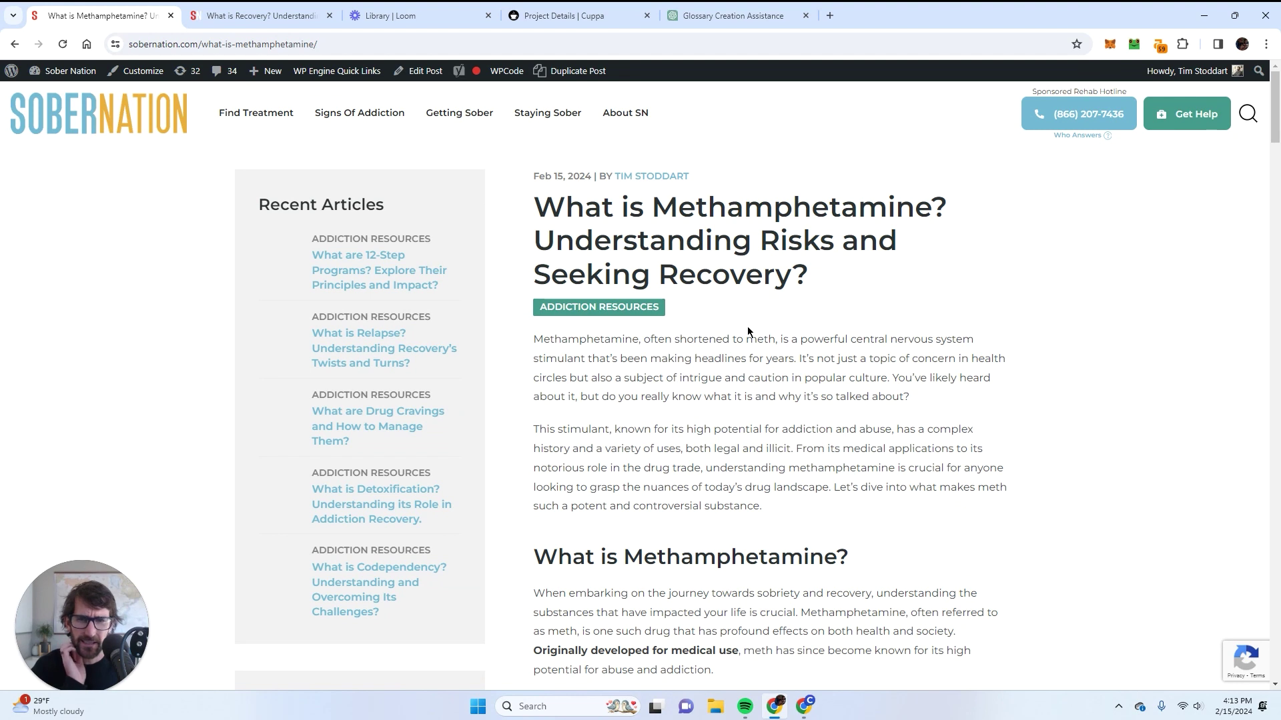
scroll(841, 384, down, 4)
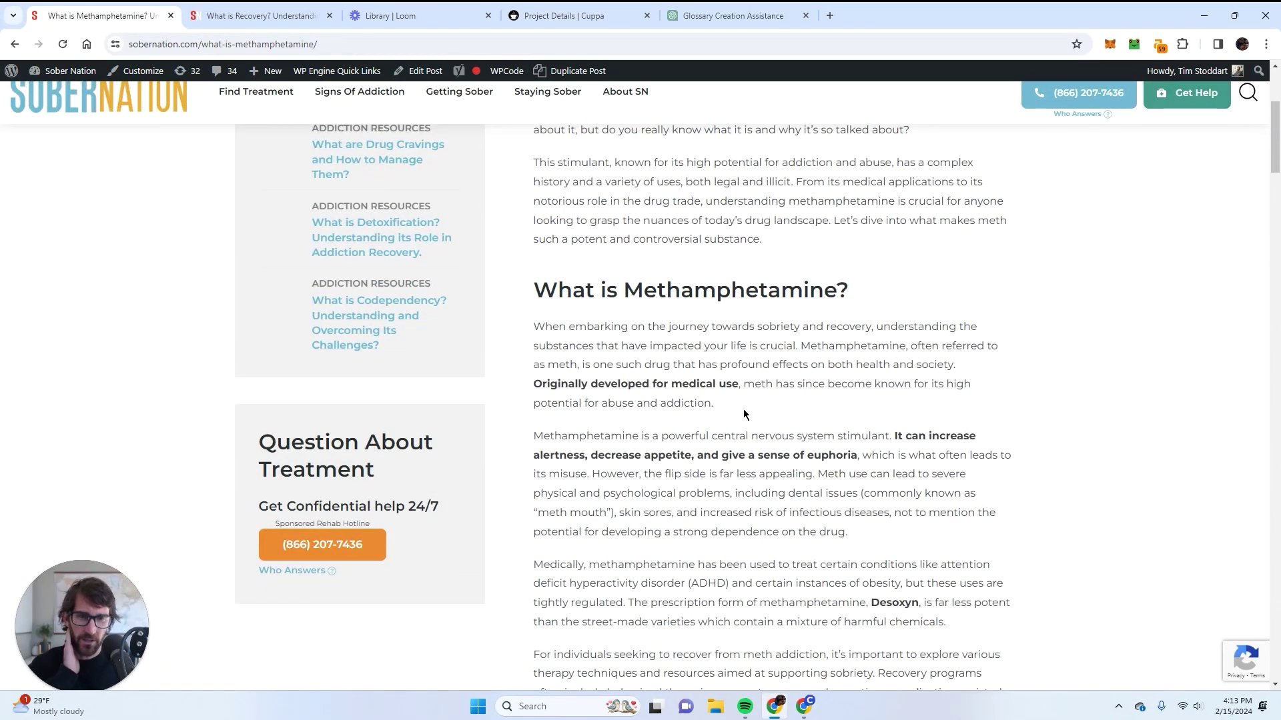
scroll(715, 241, down, 14)
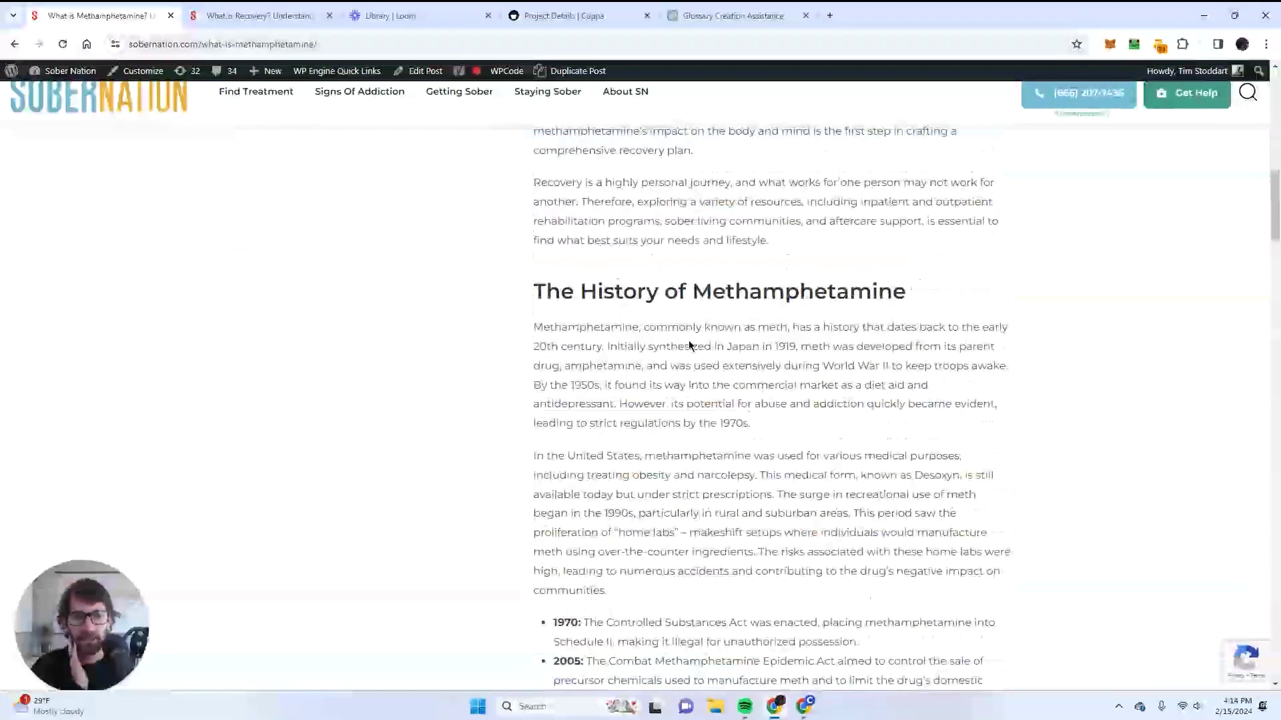
scroll(651, 426, down, 13)
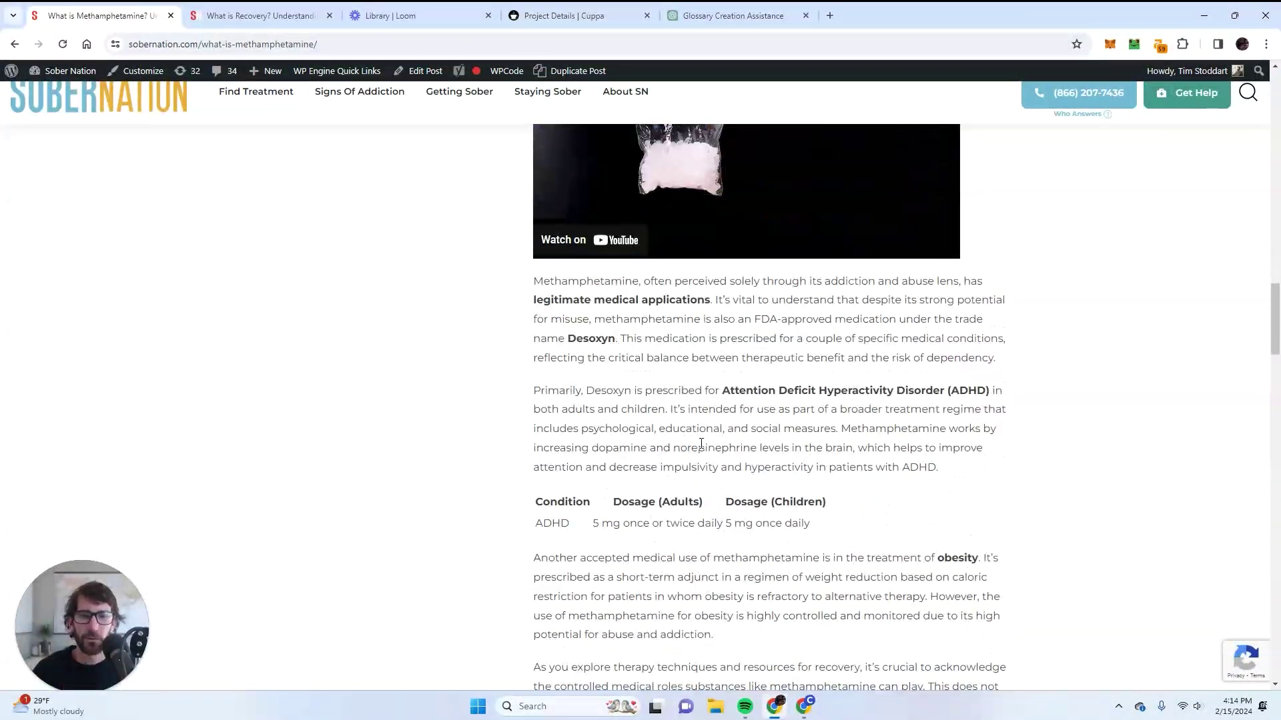
Step: Examine the rest of the methamphetamine article, from its medical uses through the drug trade and side effects sections to the conclusion
scroll(714, 433, down, 7)
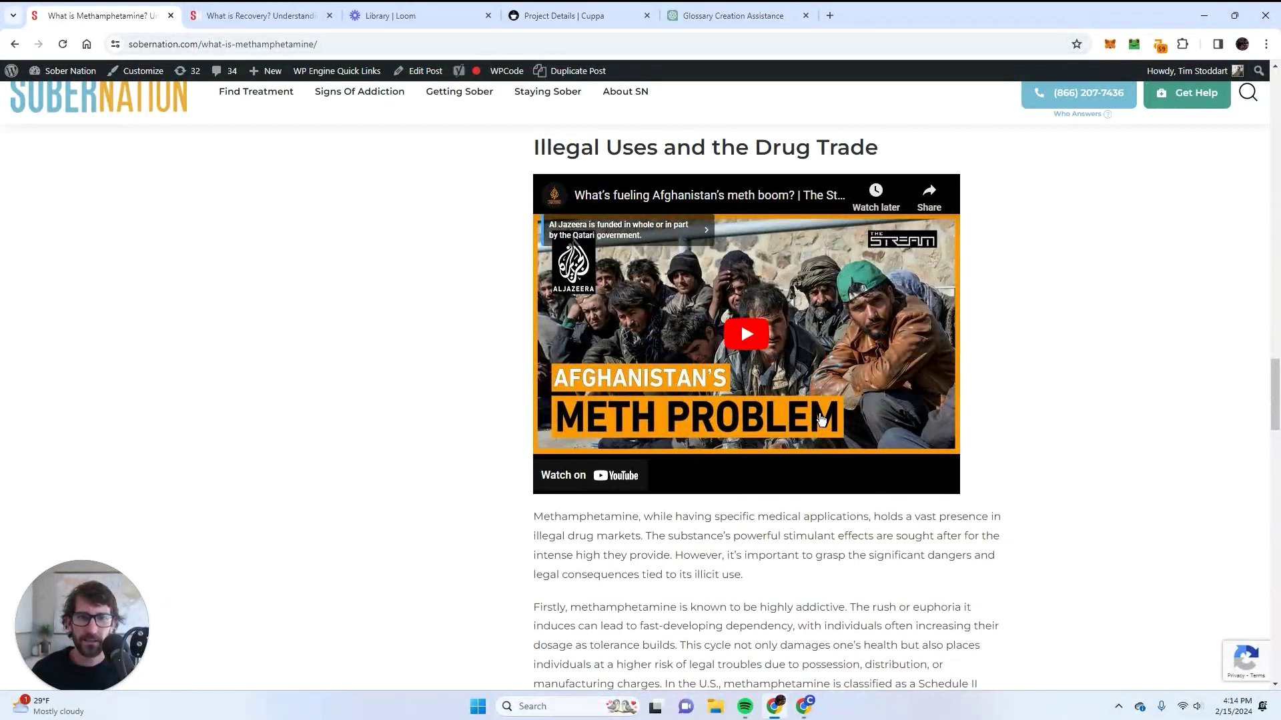
scroll(934, 407, down, 6)
scroll(931, 400, down, 17)
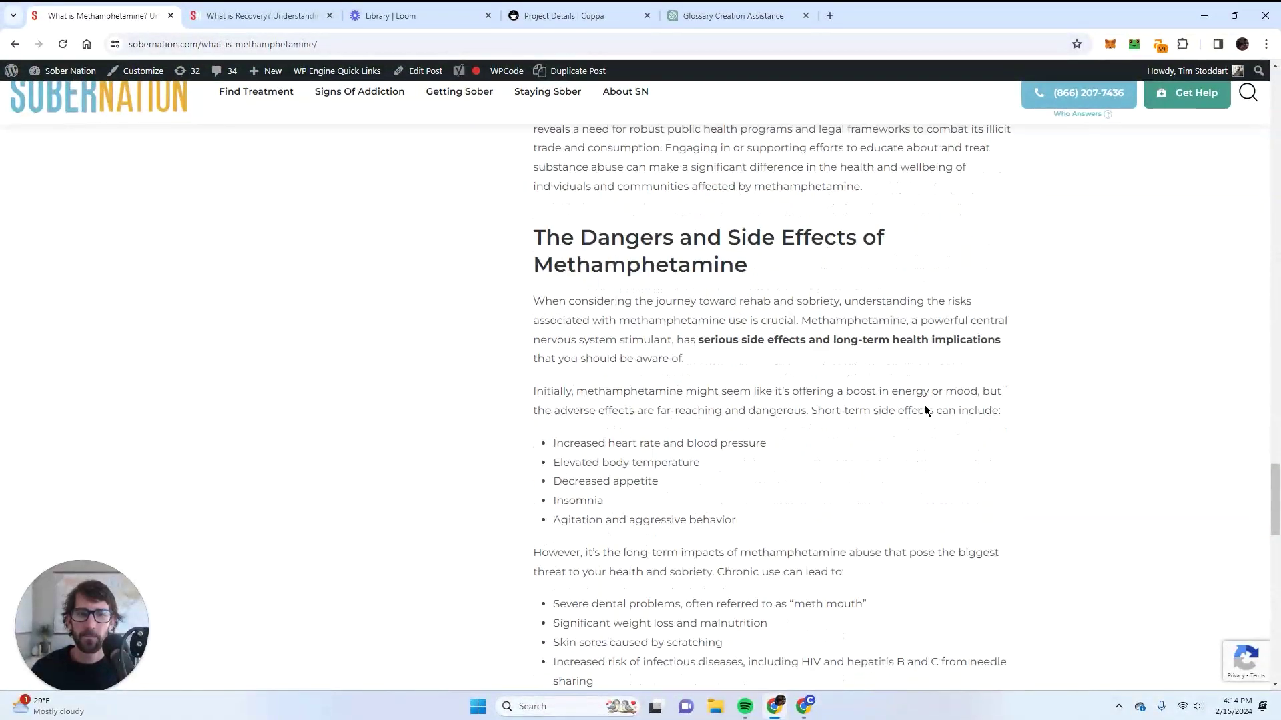
scroll(922, 396, down, 5)
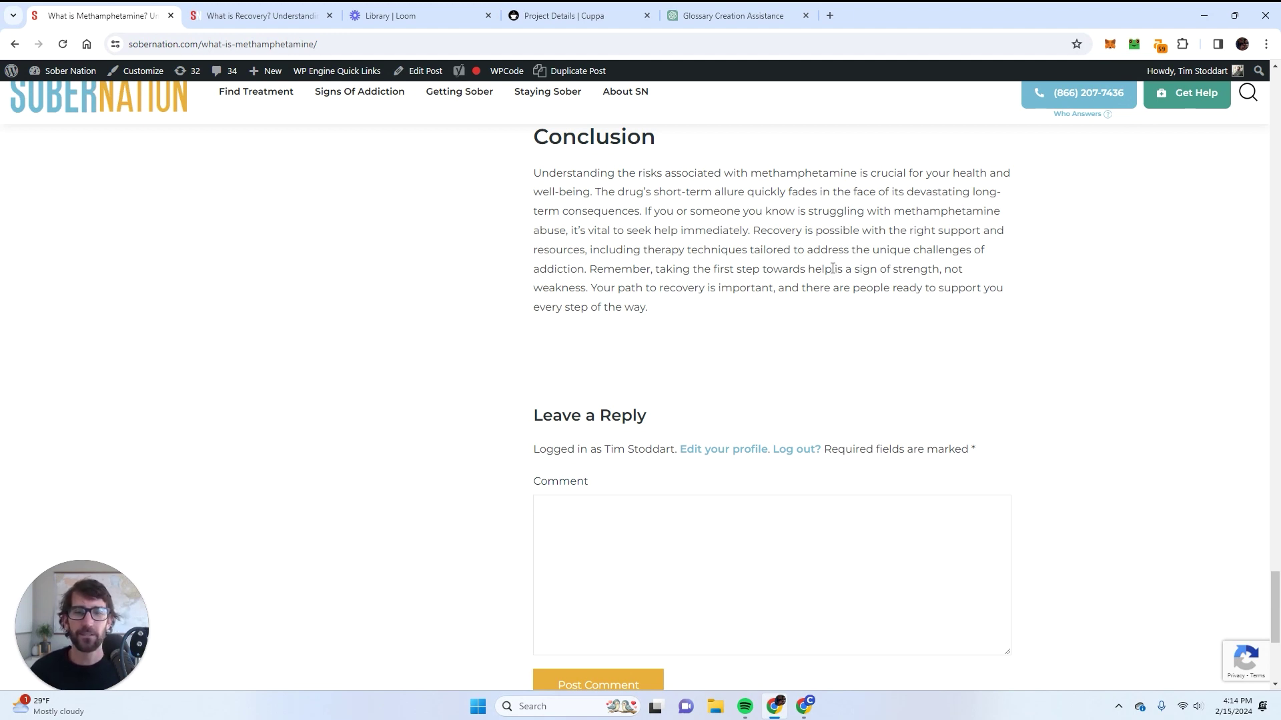
scroll(838, 338, up, 6)
scroll(675, 434, up, 20)
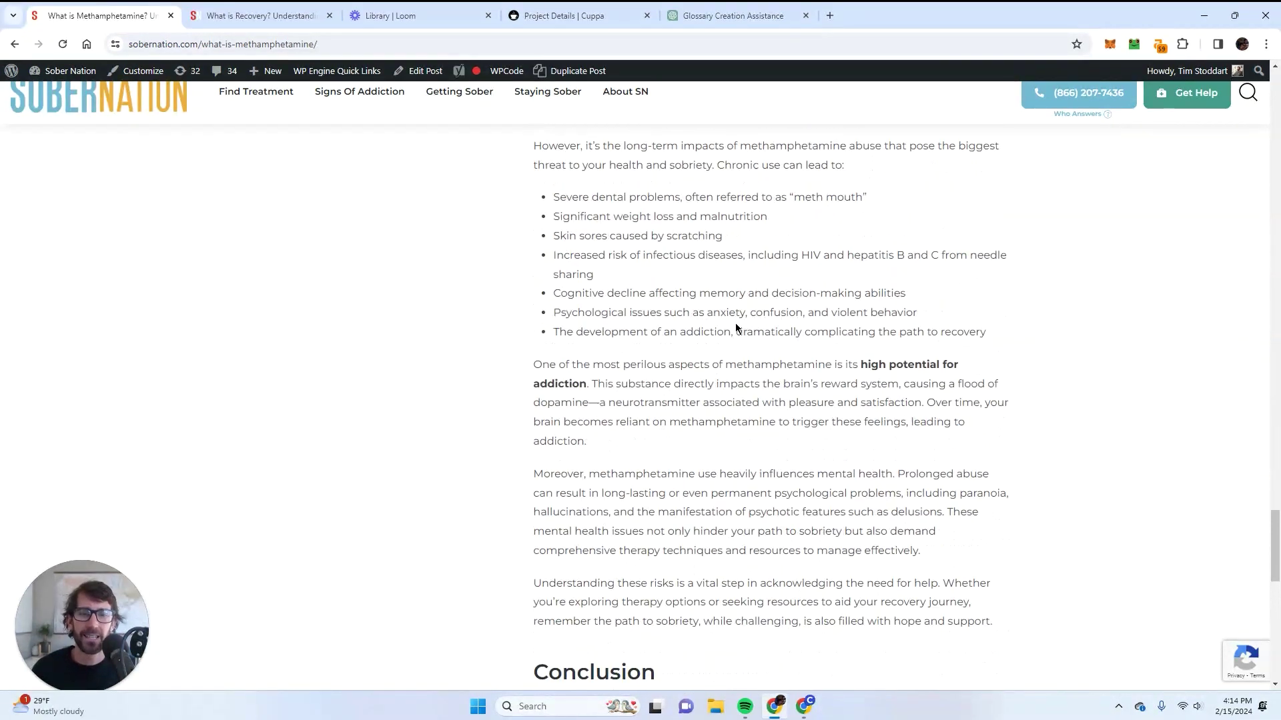
scroll(824, 335, up, 20)
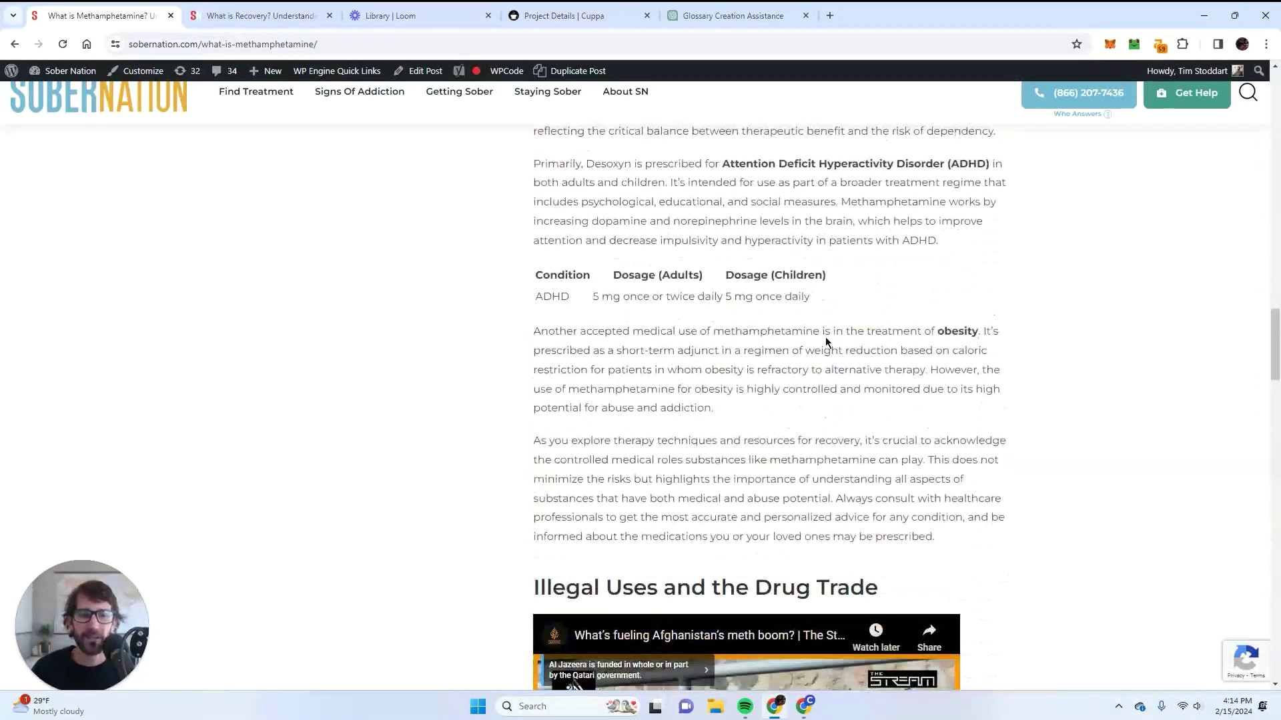
scroll(823, 332, up, 4)
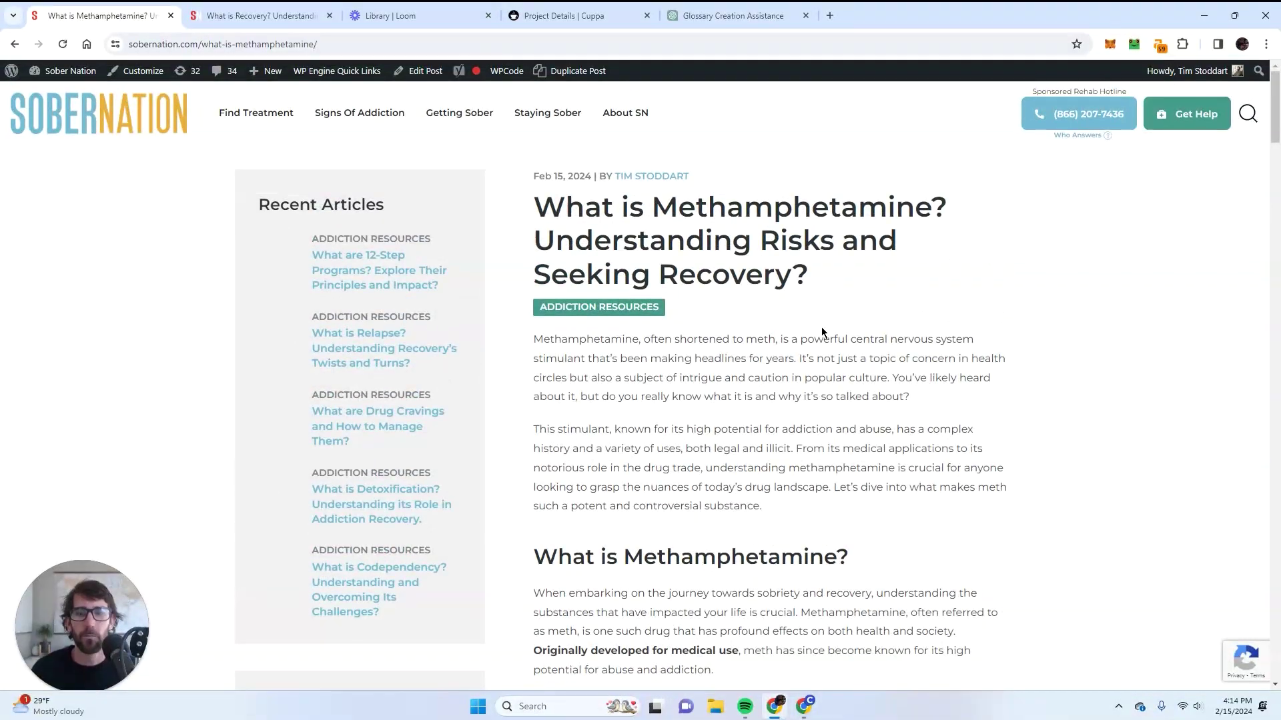
Step: Return to the Sober Nation glossary page and review its grouped lists of linked question terms
click(15, 46)
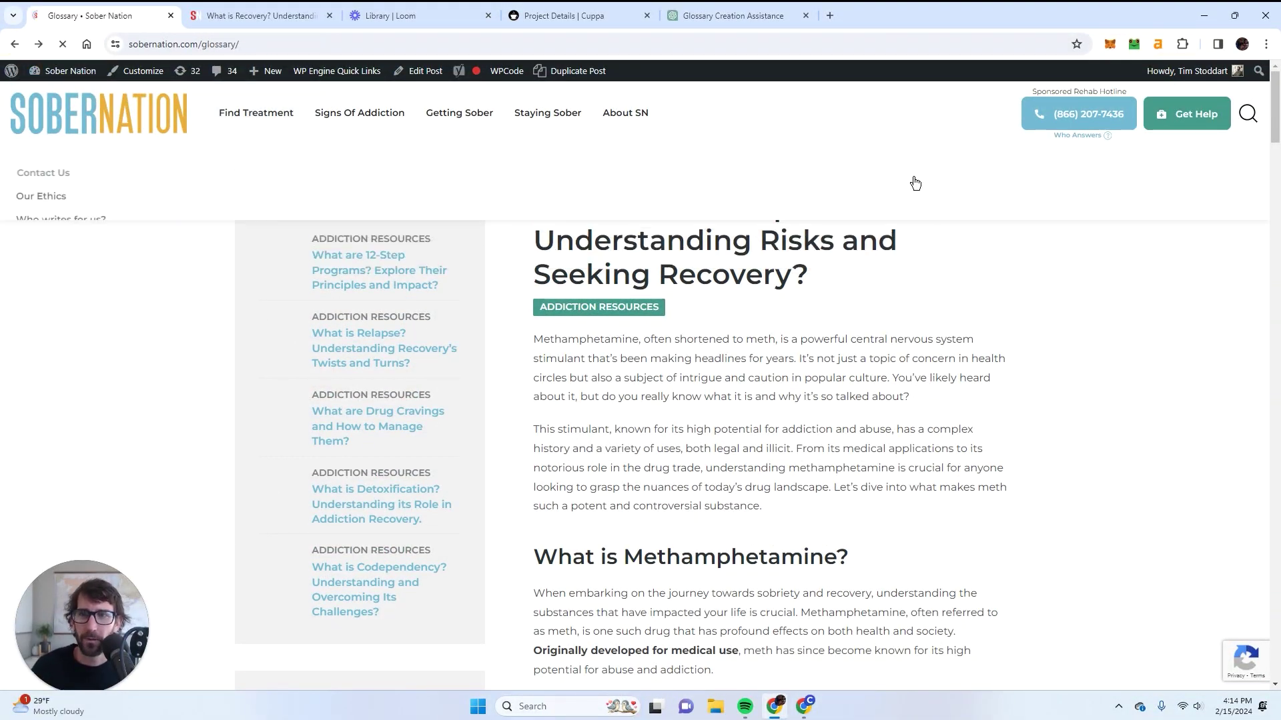
scroll(828, 248, up, 15)
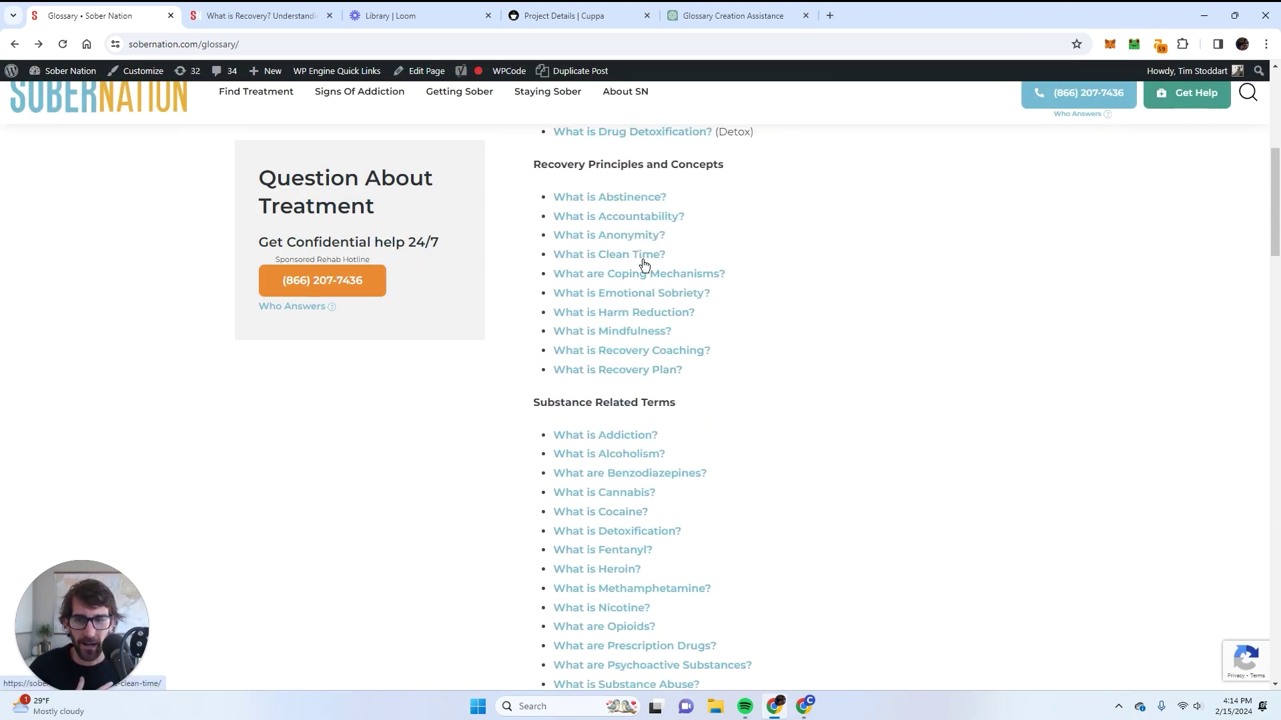
scroll(777, 351, up, 4)
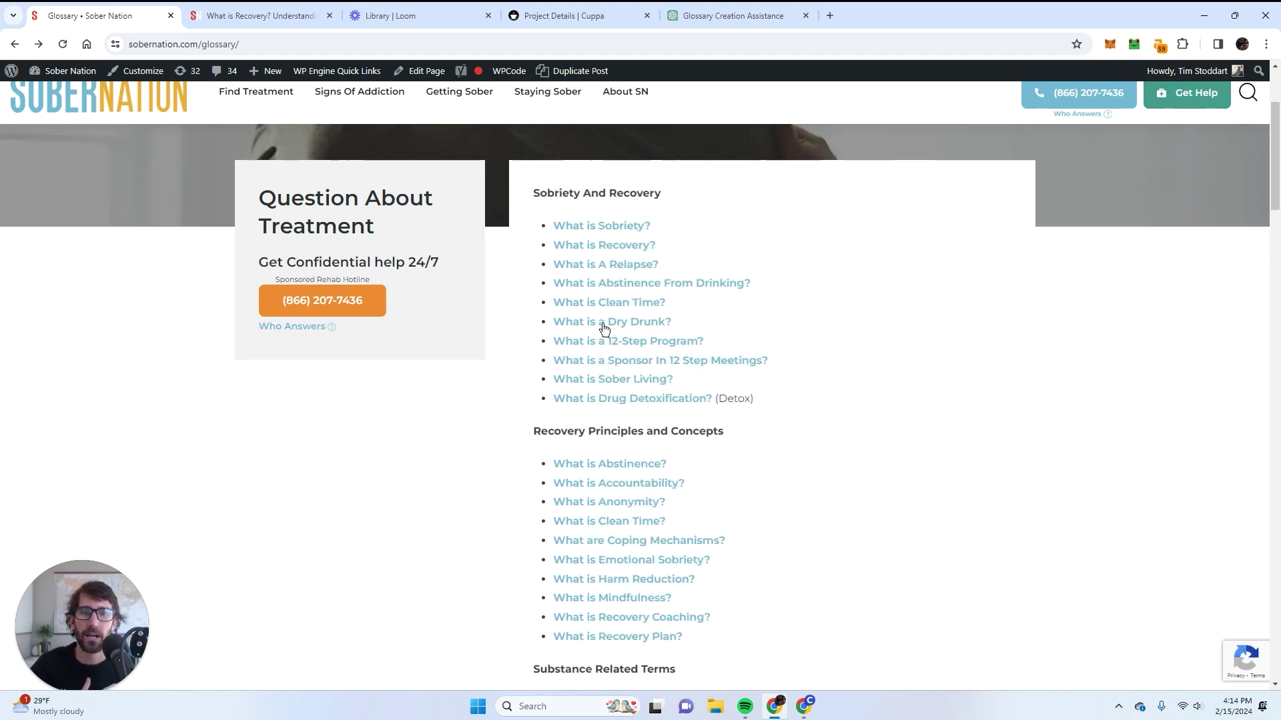
scroll(395, 218, up, 3)
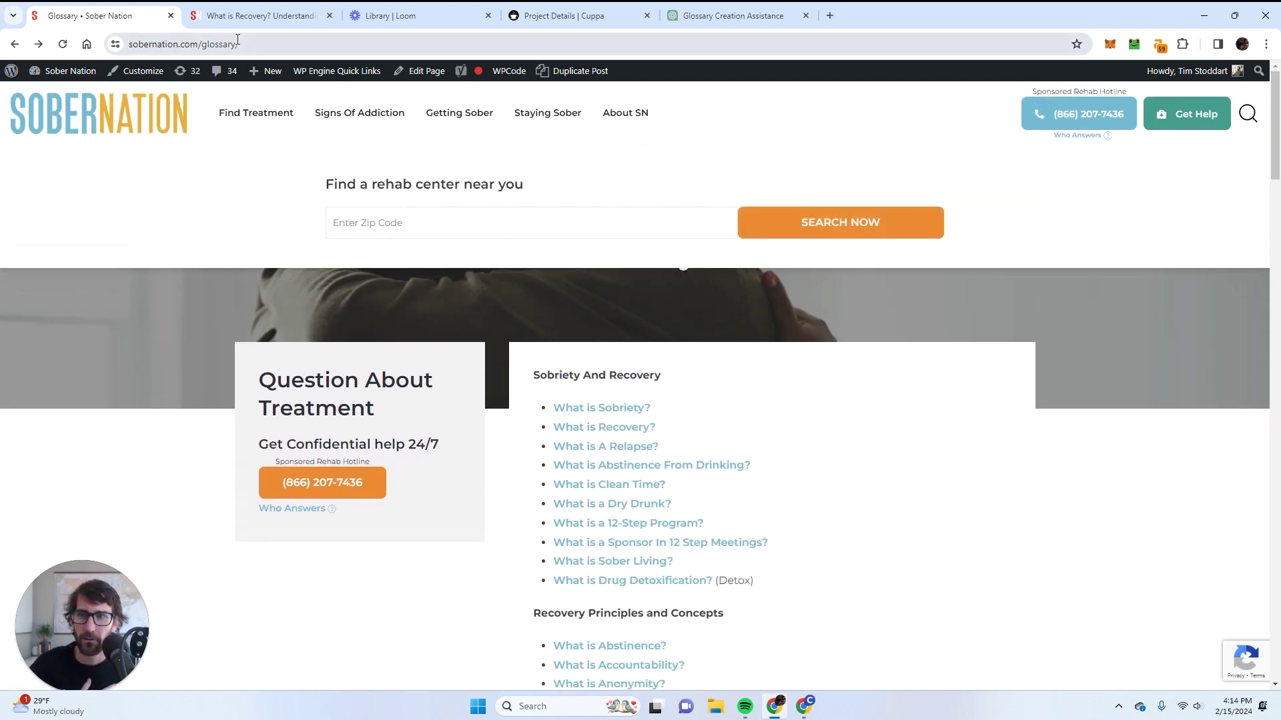
Step: Highlight the glossary page's address and examine the site's header navigation and footer links
click(247, 43)
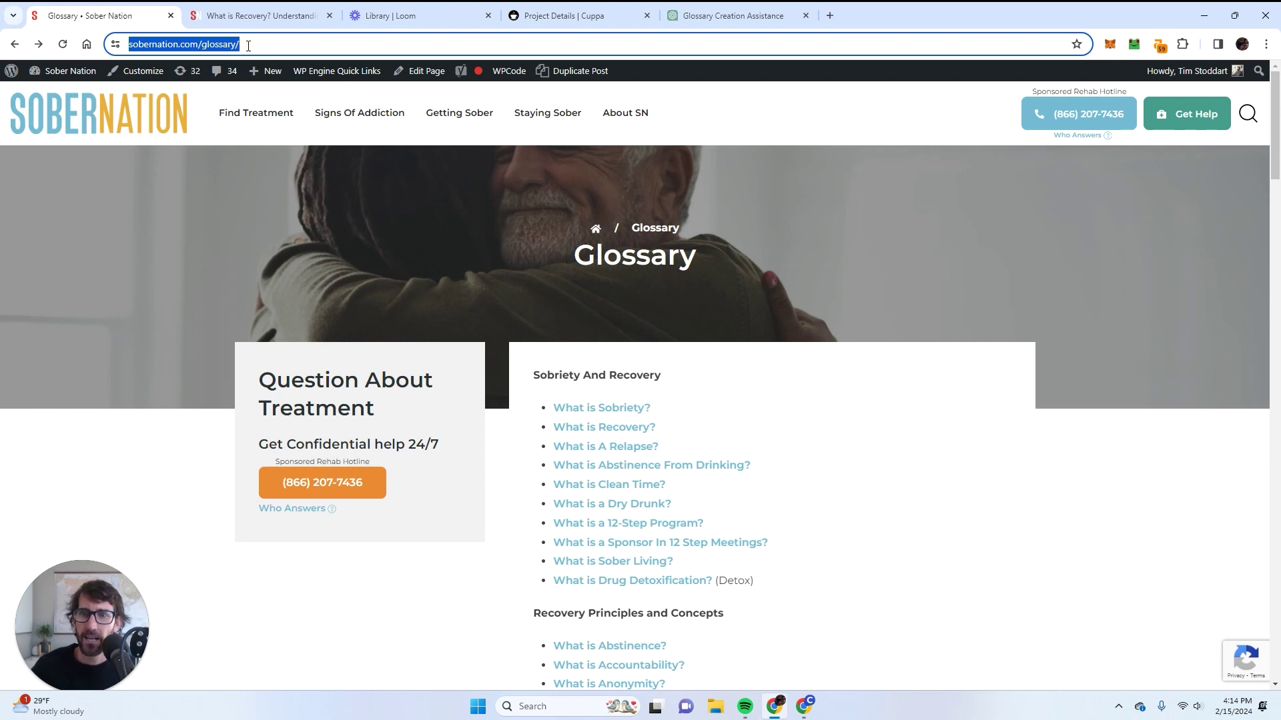
mouse_move(256, 112)
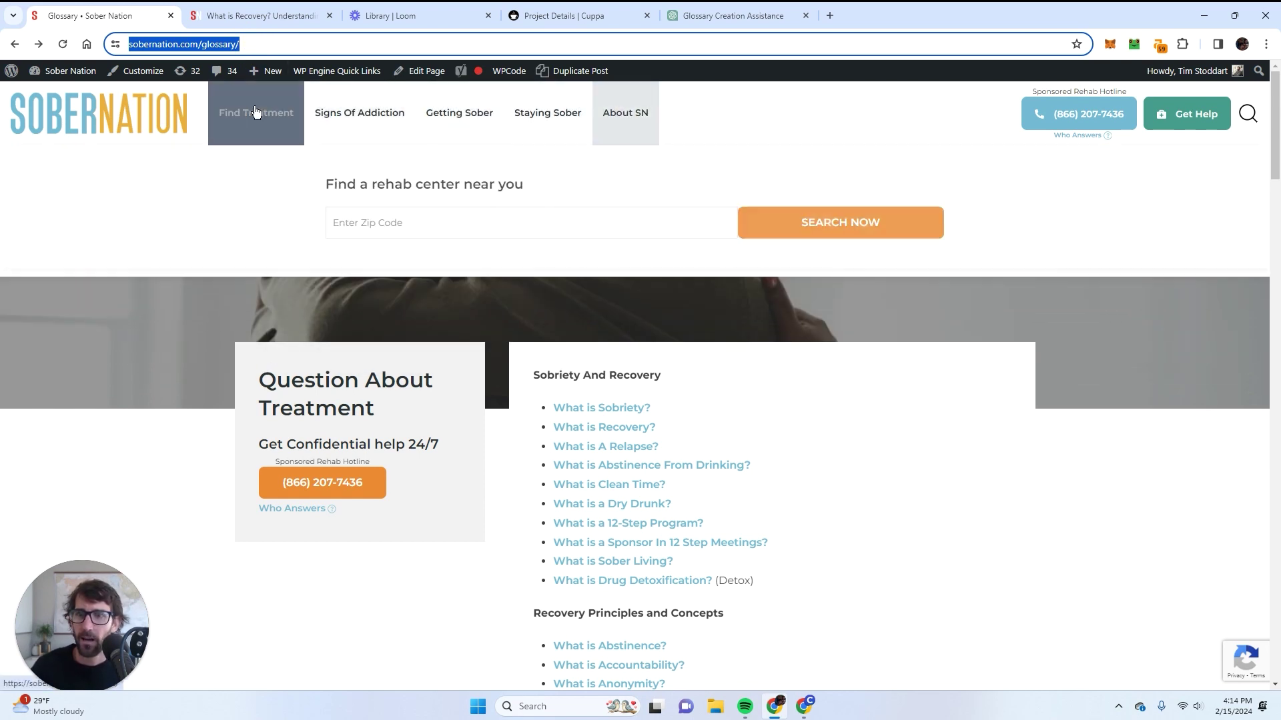
mouse_move(329, 122)
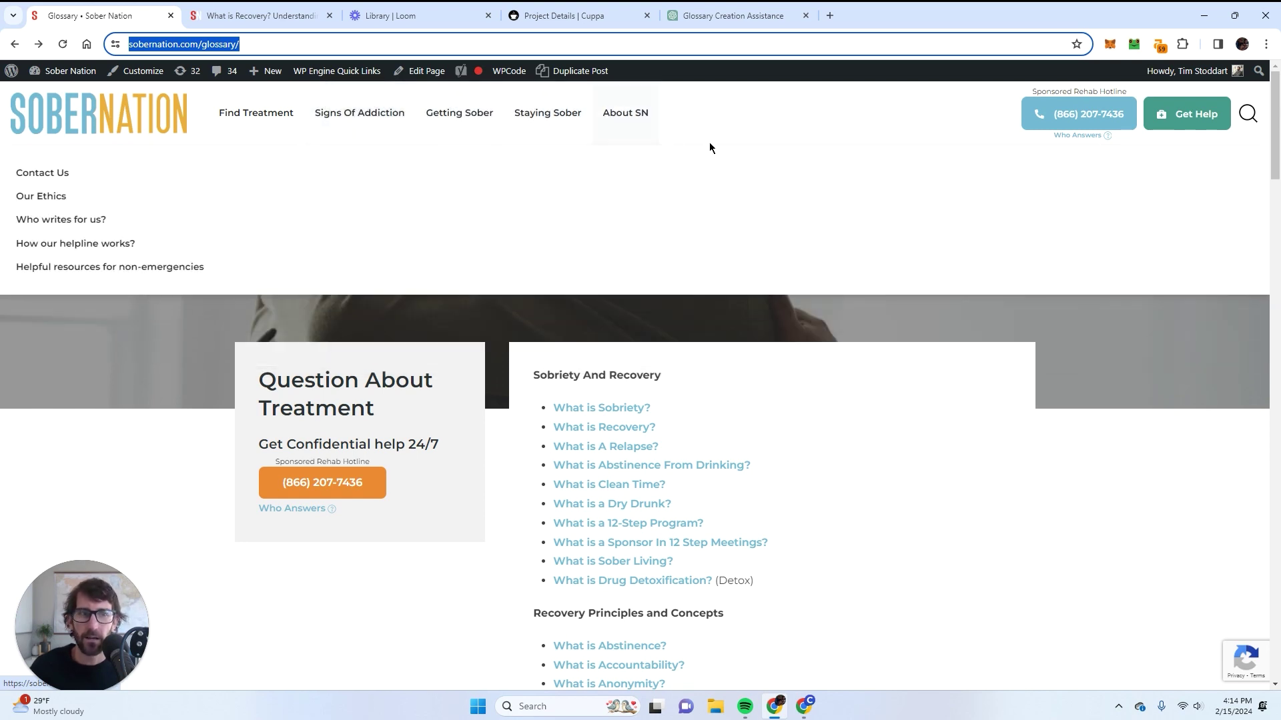
drag(1274, 133, 1271, 687)
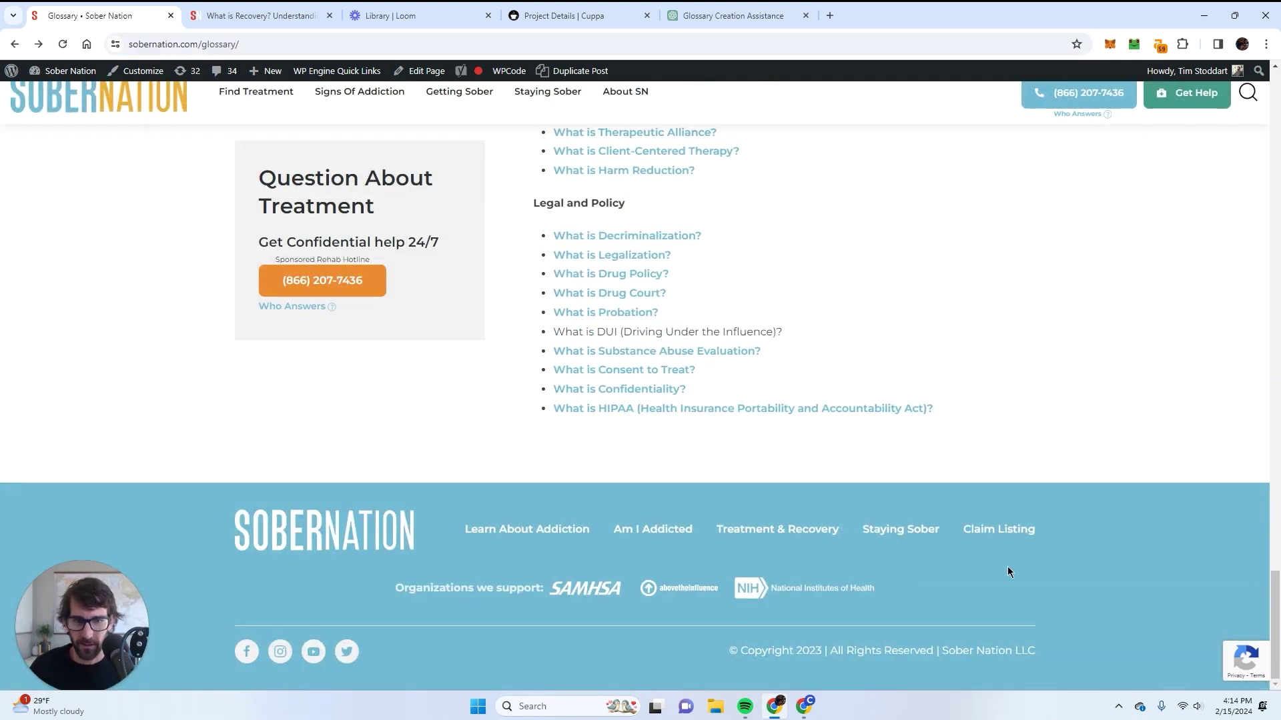